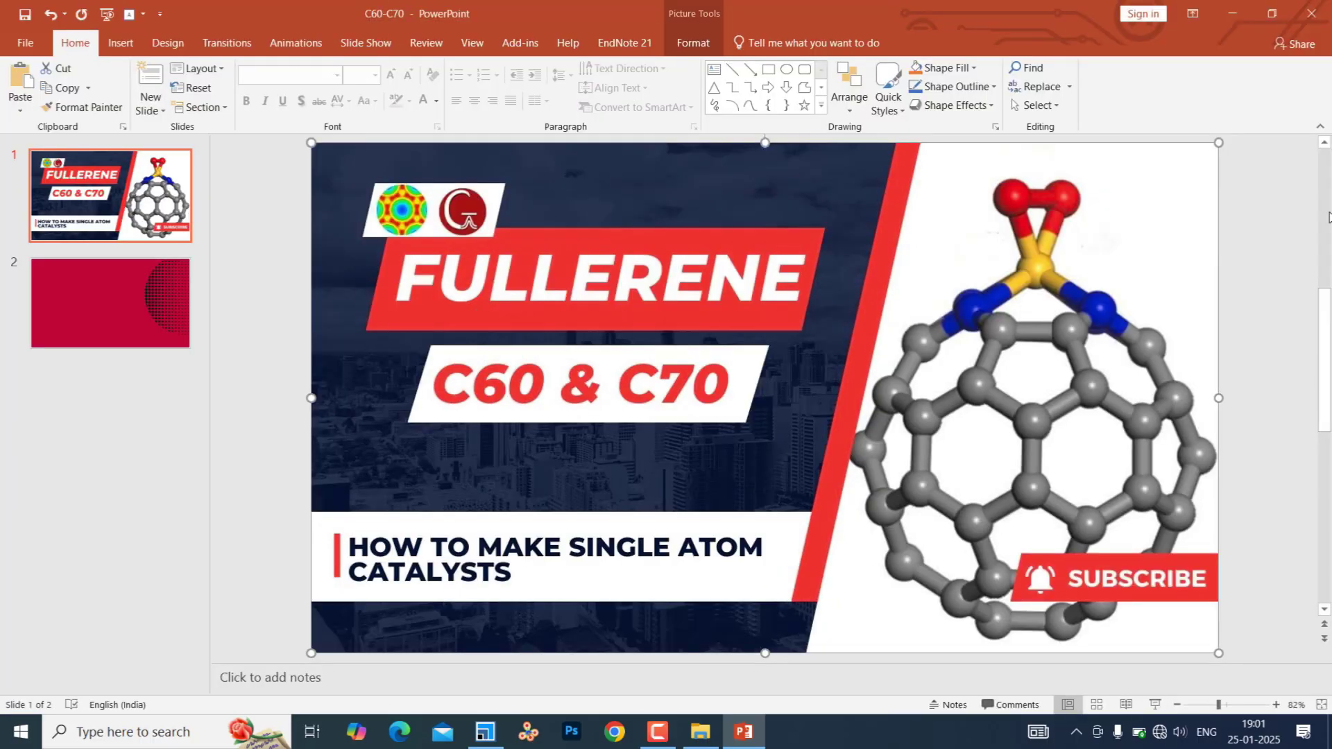
# - Minimise the C60-C70 PowerPoint presentation to reveal the Windows desktop
pyautogui.click(1240, 13)
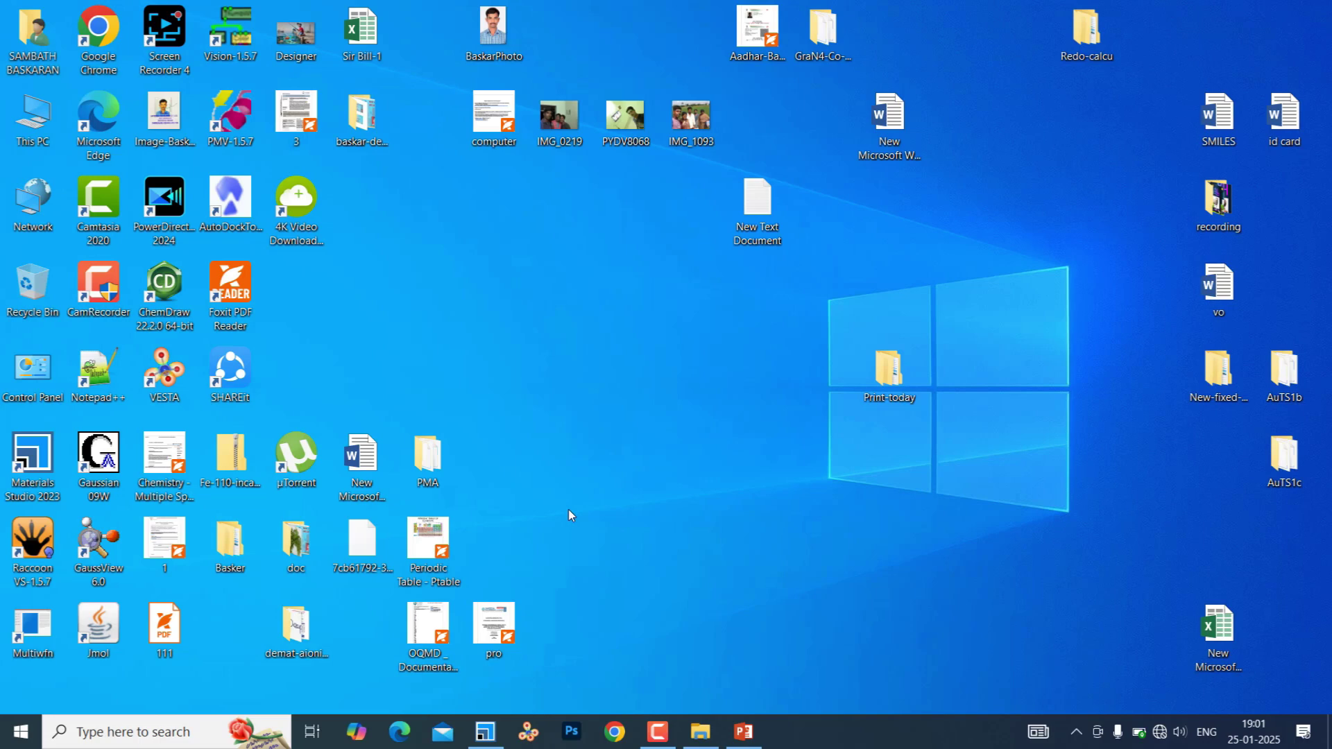
# - Restore the Materials Studio C60 project and open the folder holding C60.mol
pyautogui.click(485, 733)
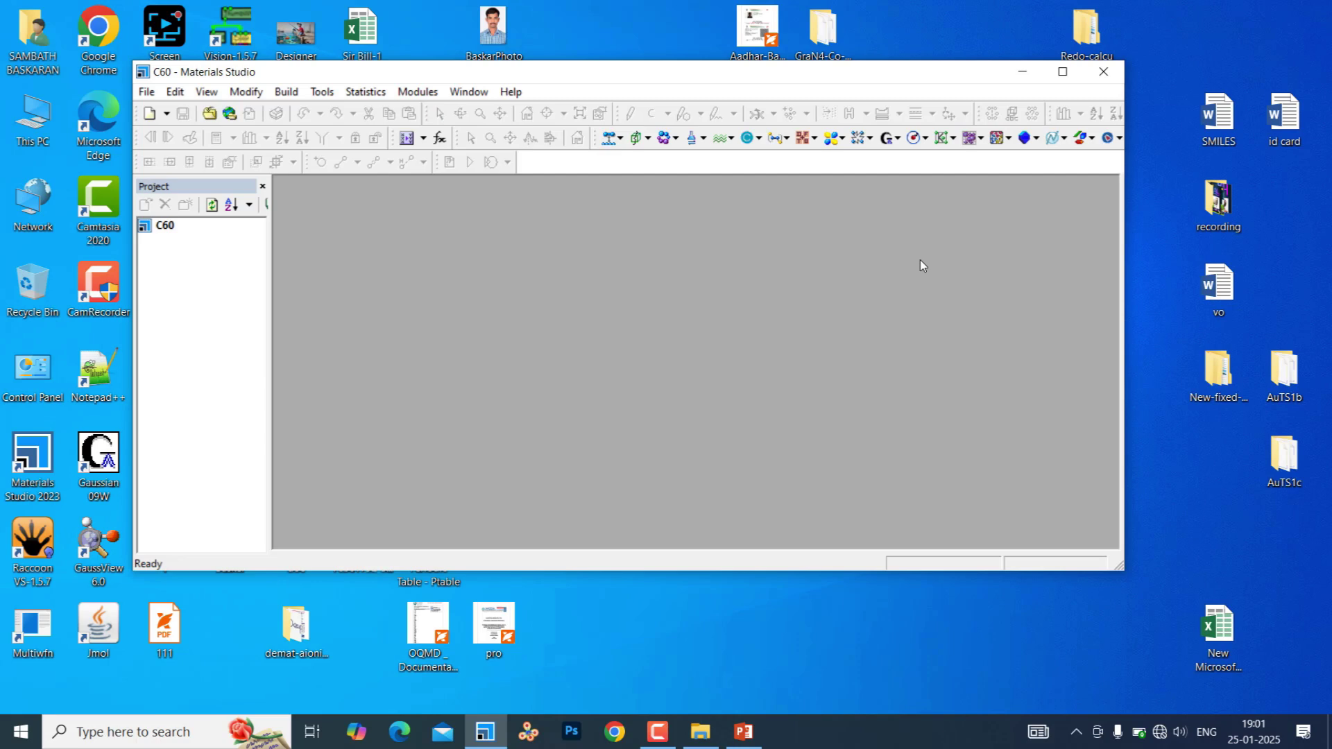
pyautogui.click(697, 741)
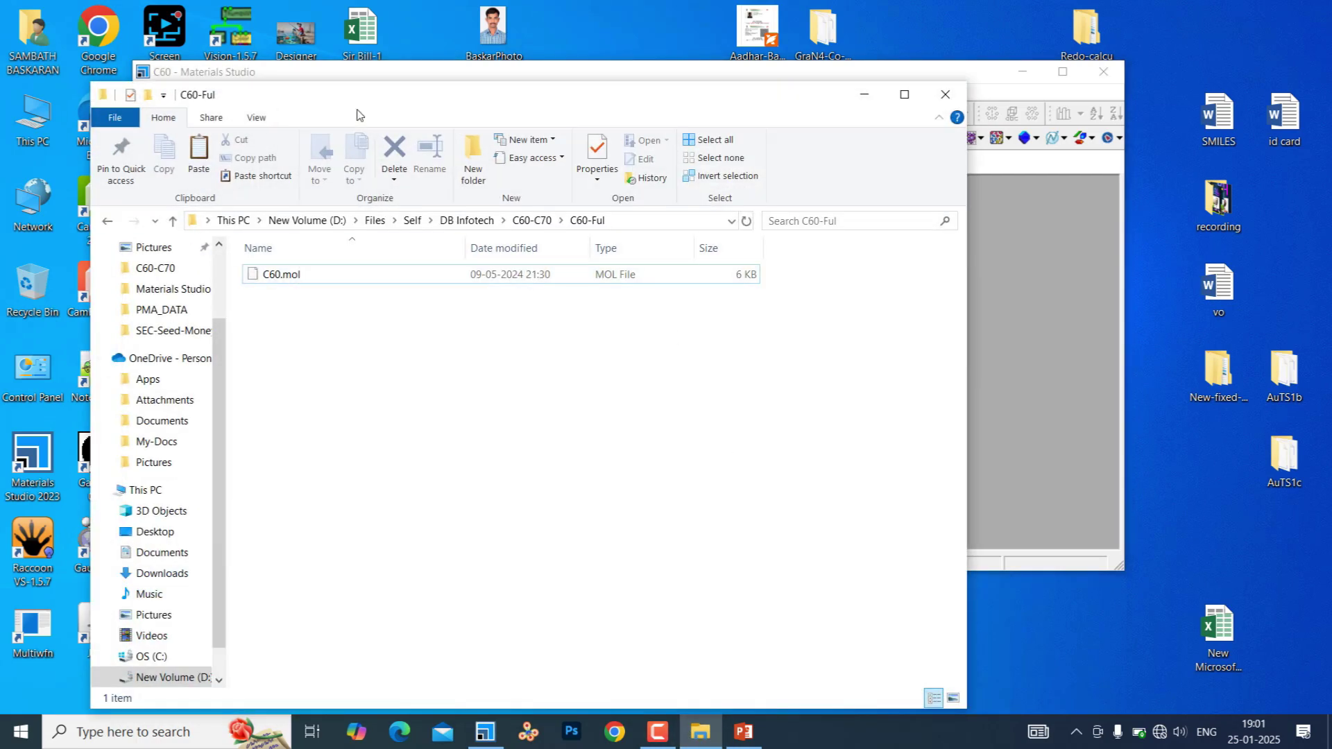
# - Drag C60.mol from the C60-Ful folder into the C60 project and maximise its 3D view
pyautogui.moveTo(358, 114); pyautogui.dragTo(876, 178)
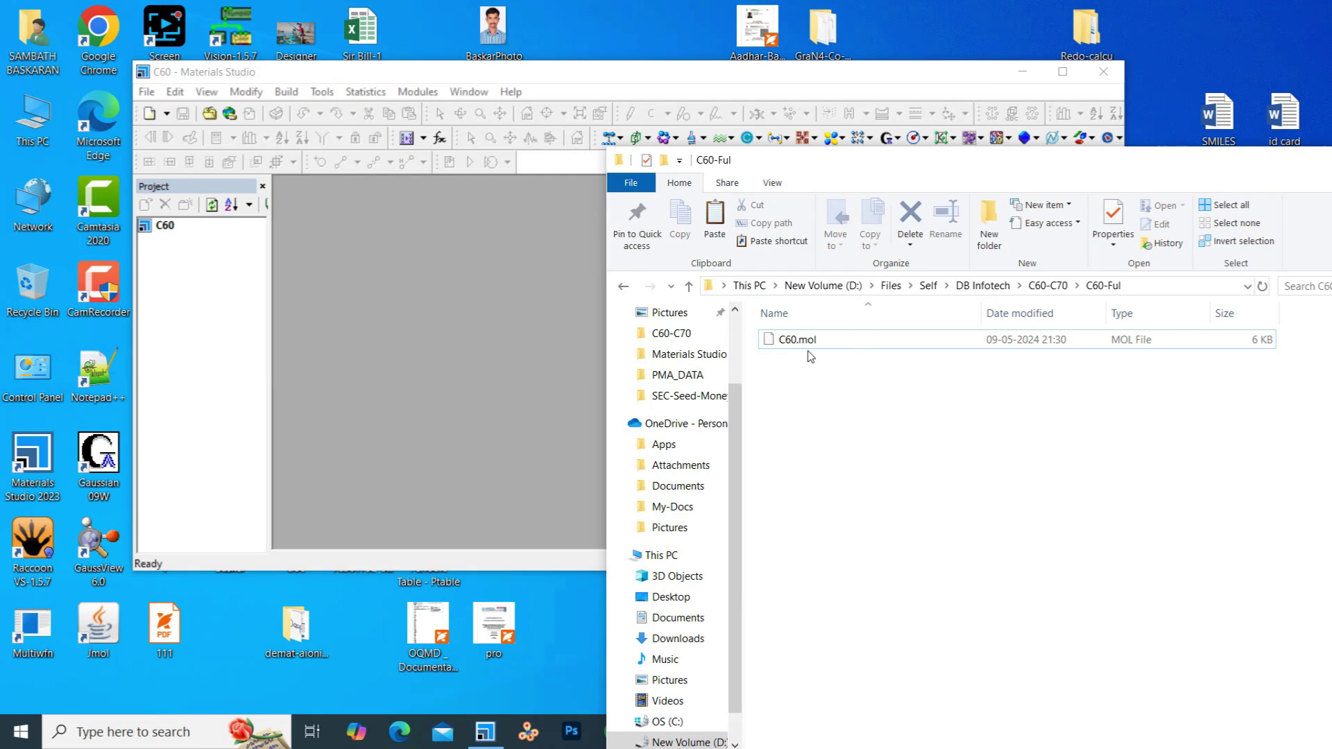
pyautogui.moveTo(804, 341); pyautogui.dragTo(473, 343)
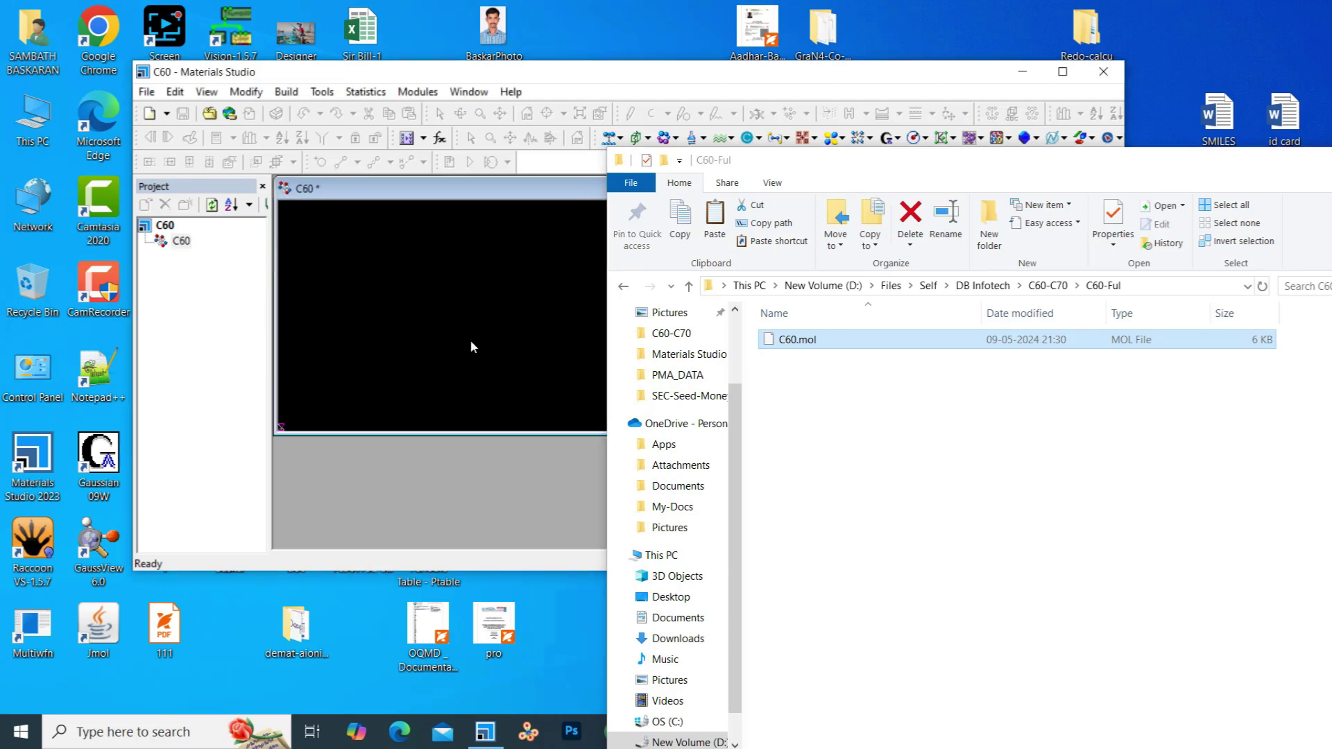
pyautogui.click(959, 188)
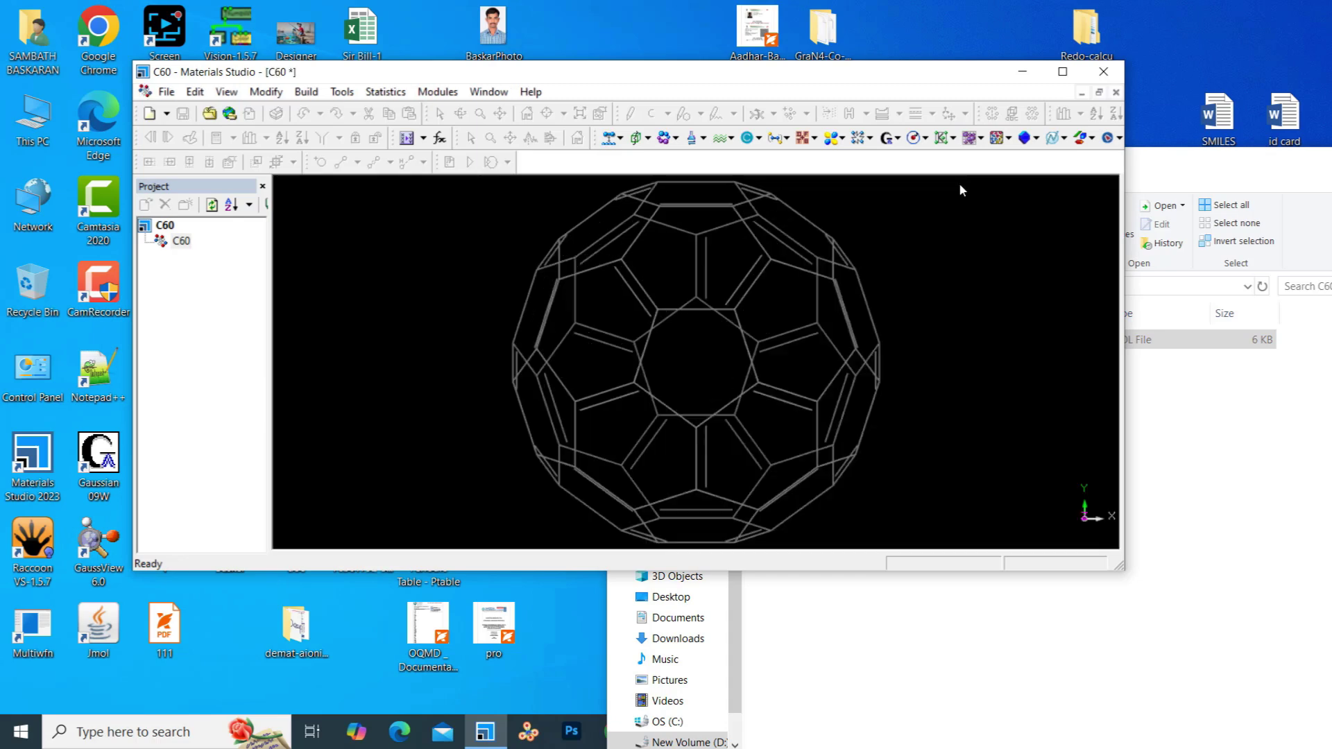
pyautogui.click(1061, 72)
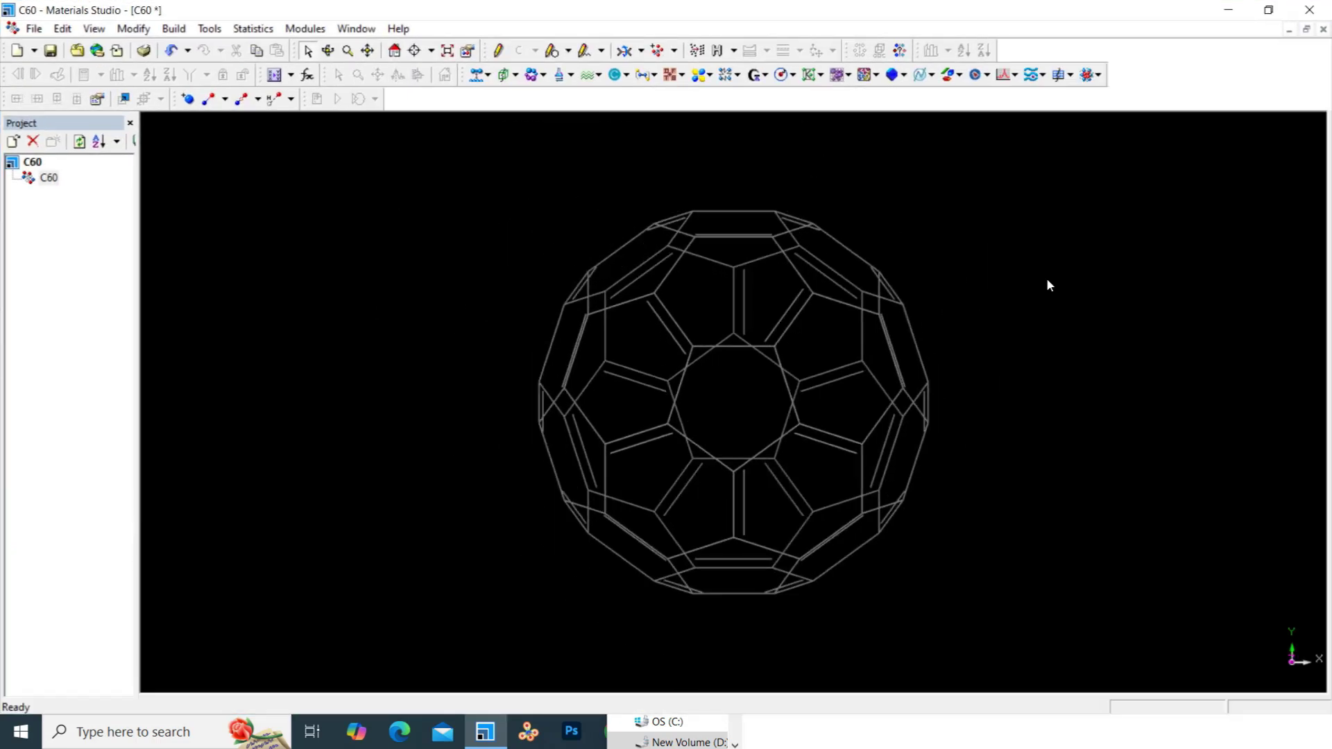
# - Set the C60 display style to Ball and stick with stick radius 0.1
pyautogui.rightClick(1040, 240)
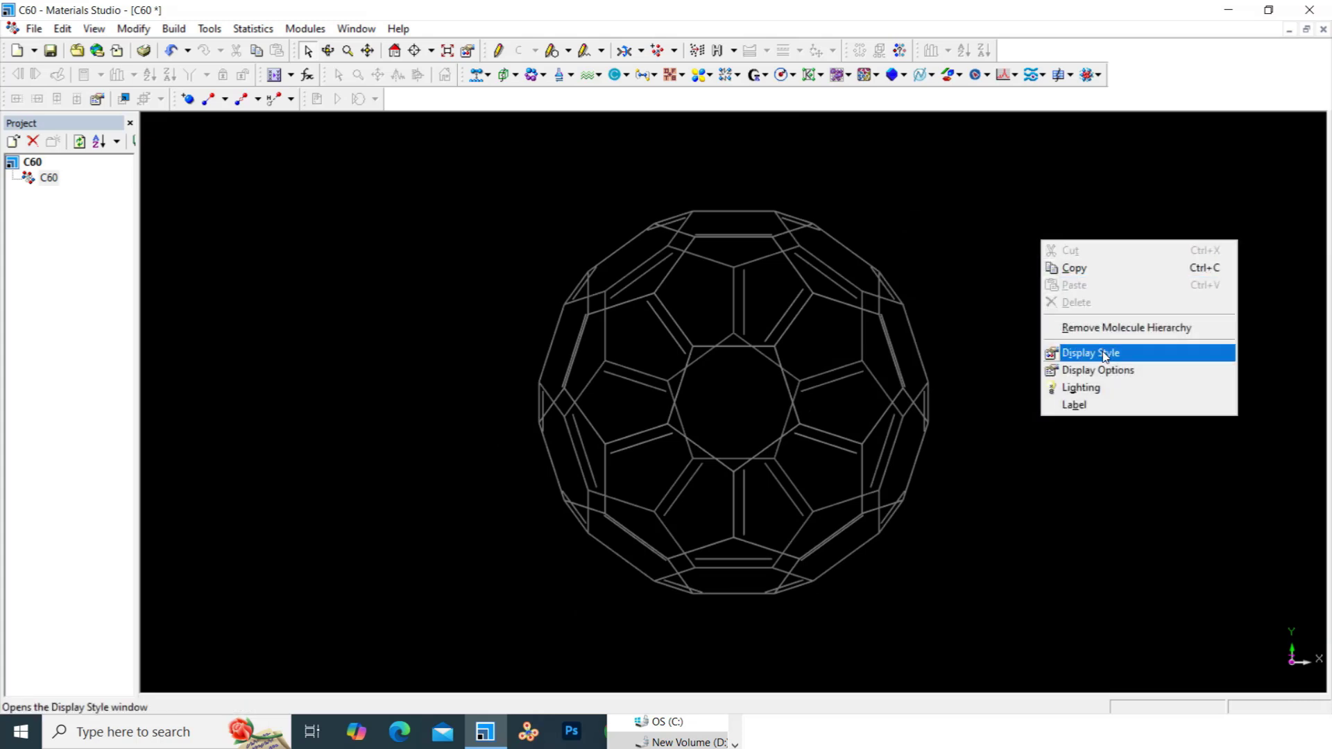
pyautogui.click(945, 217)
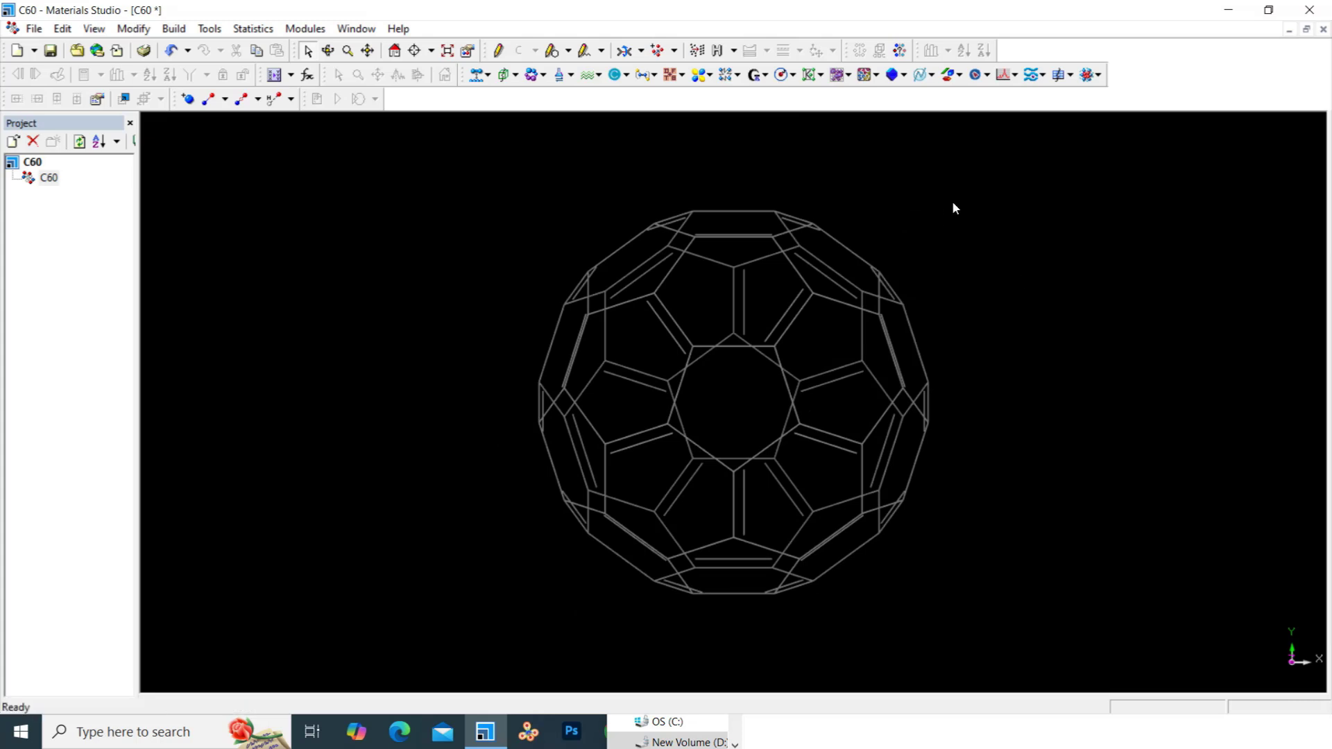
pyautogui.rightClick(953, 207)
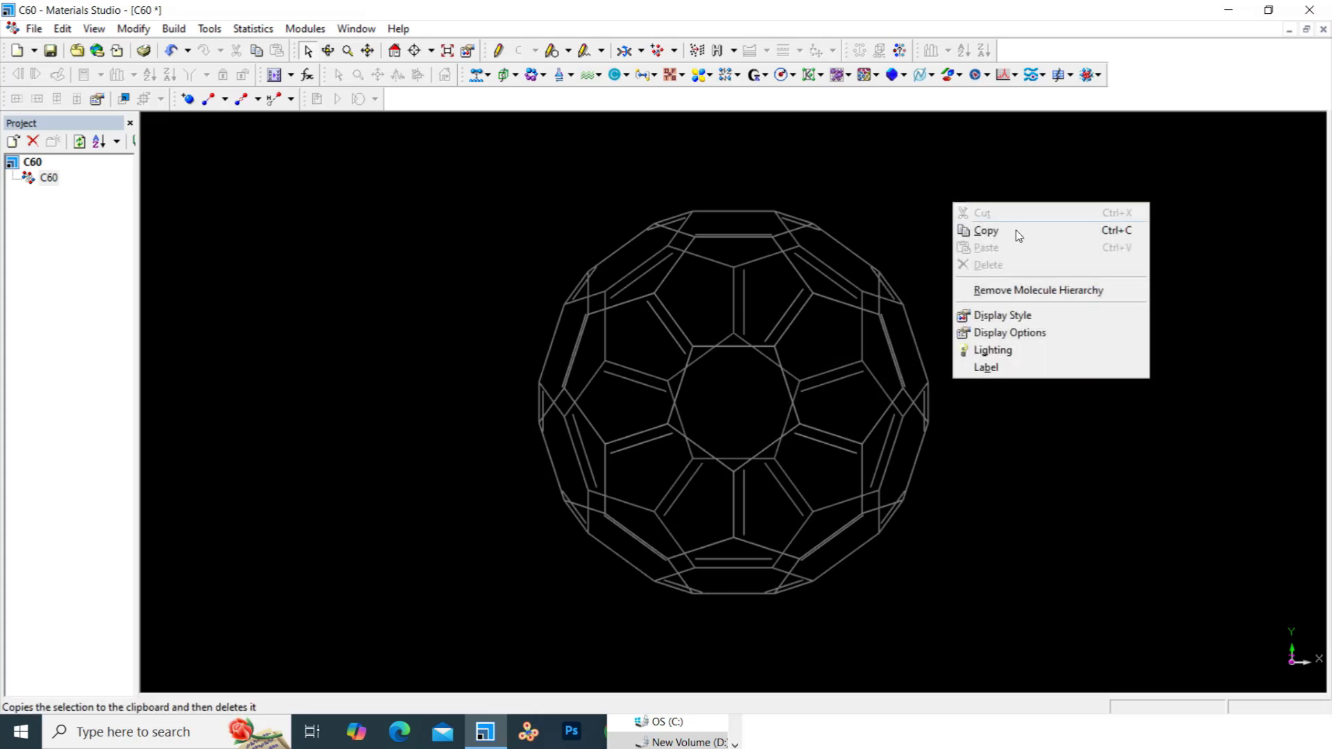
pyautogui.click(1033, 316)
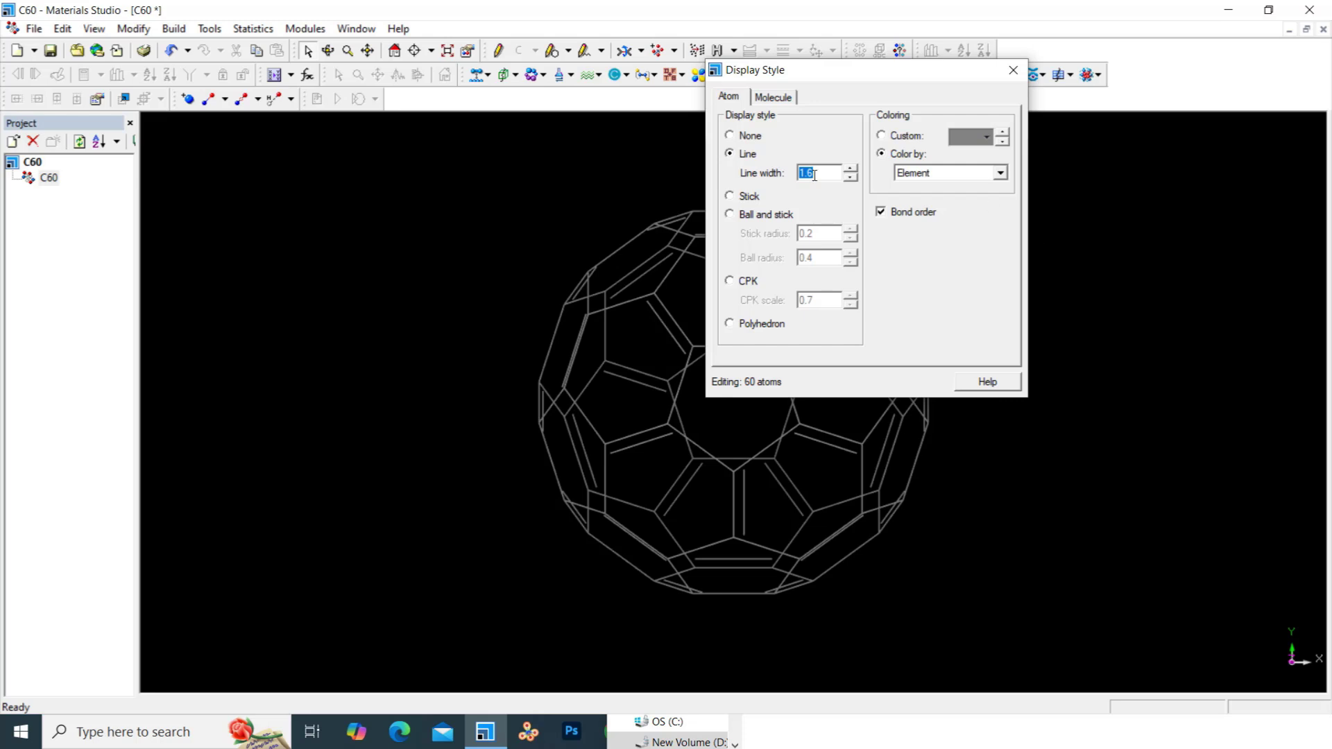
pyautogui.click(756, 216)
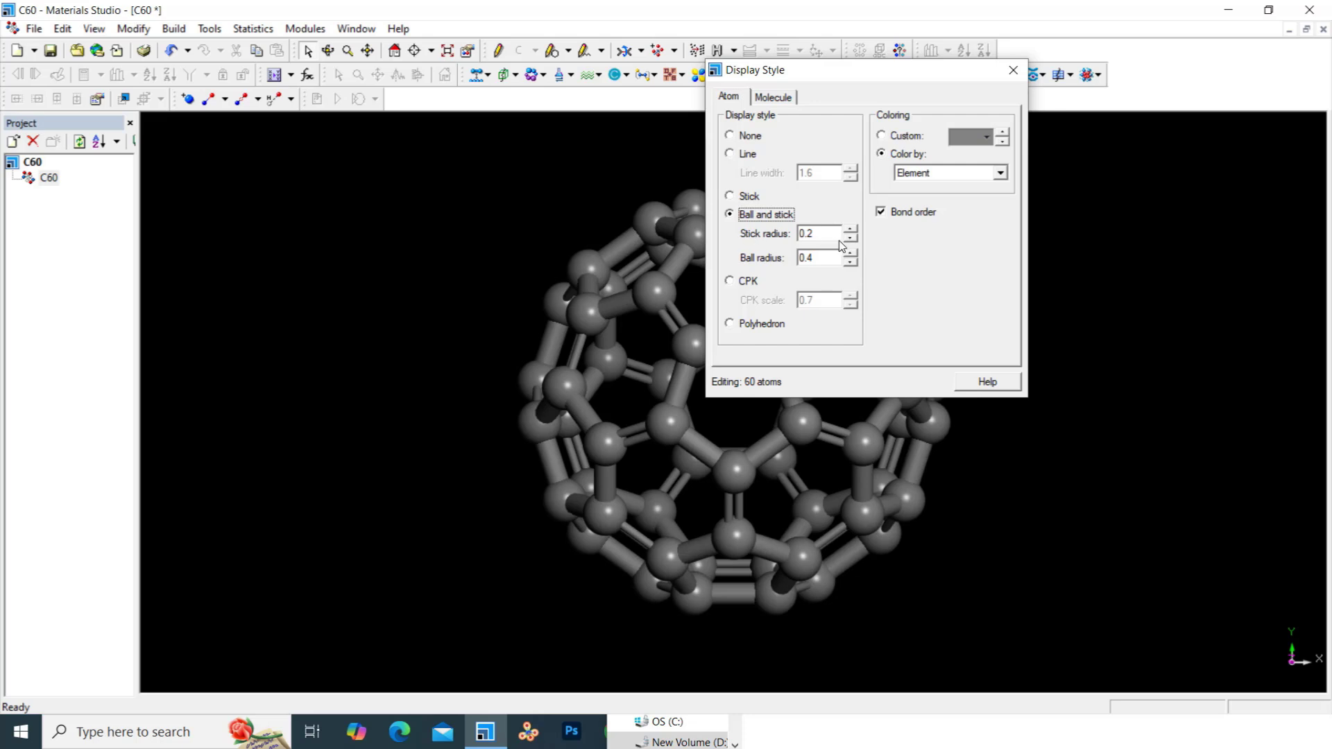
pyautogui.click(850, 239)
pyautogui.click(850, 239)
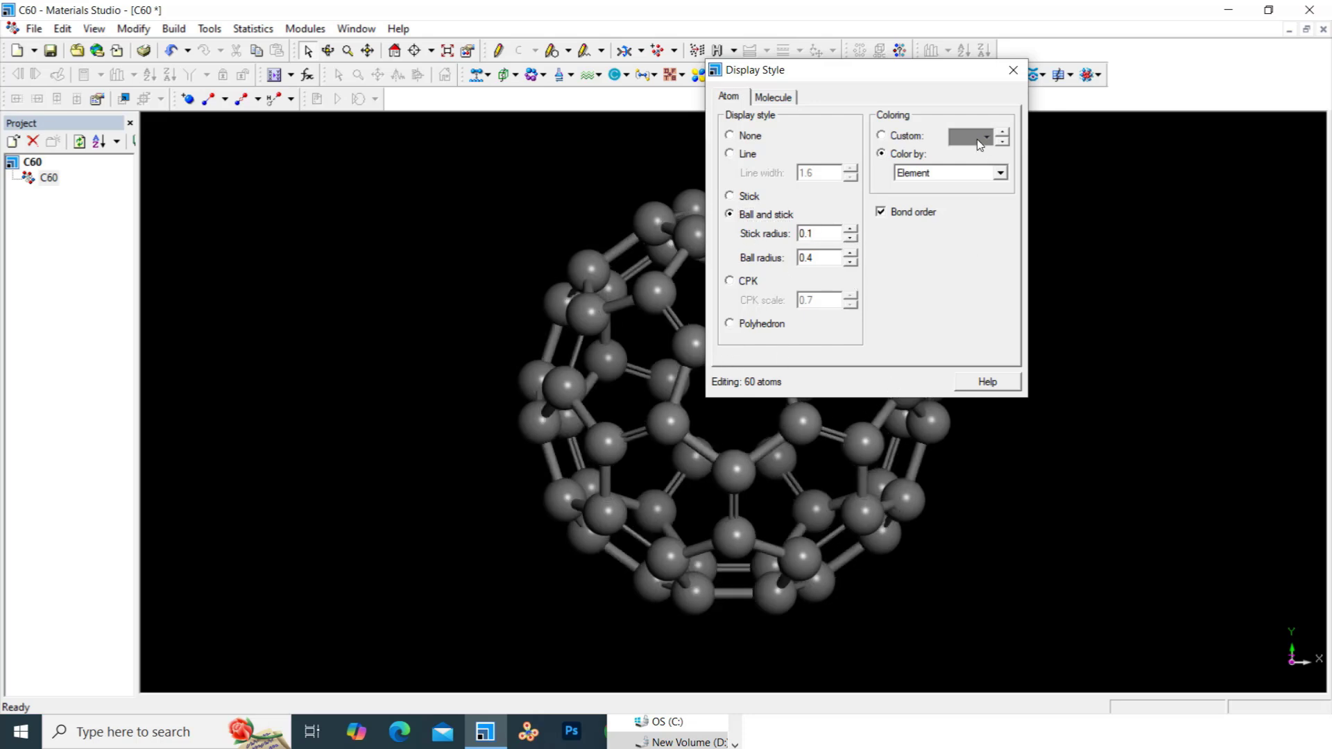
pyautogui.click(1013, 73)
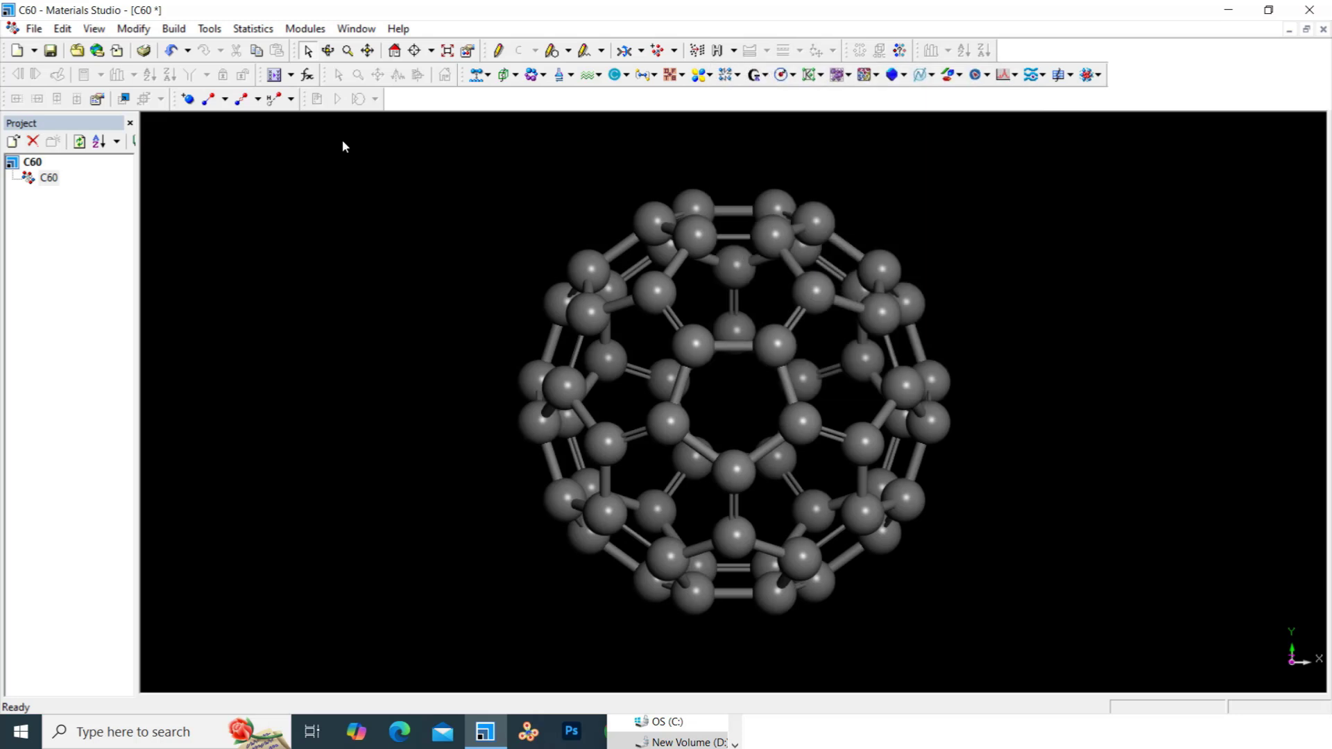
# - Rotate the C60 cage through several orientations to view different rings, then clear the selection
pyautogui.click(329, 53)
pyautogui.moveTo(585, 280); pyautogui.dragTo(622, 361)
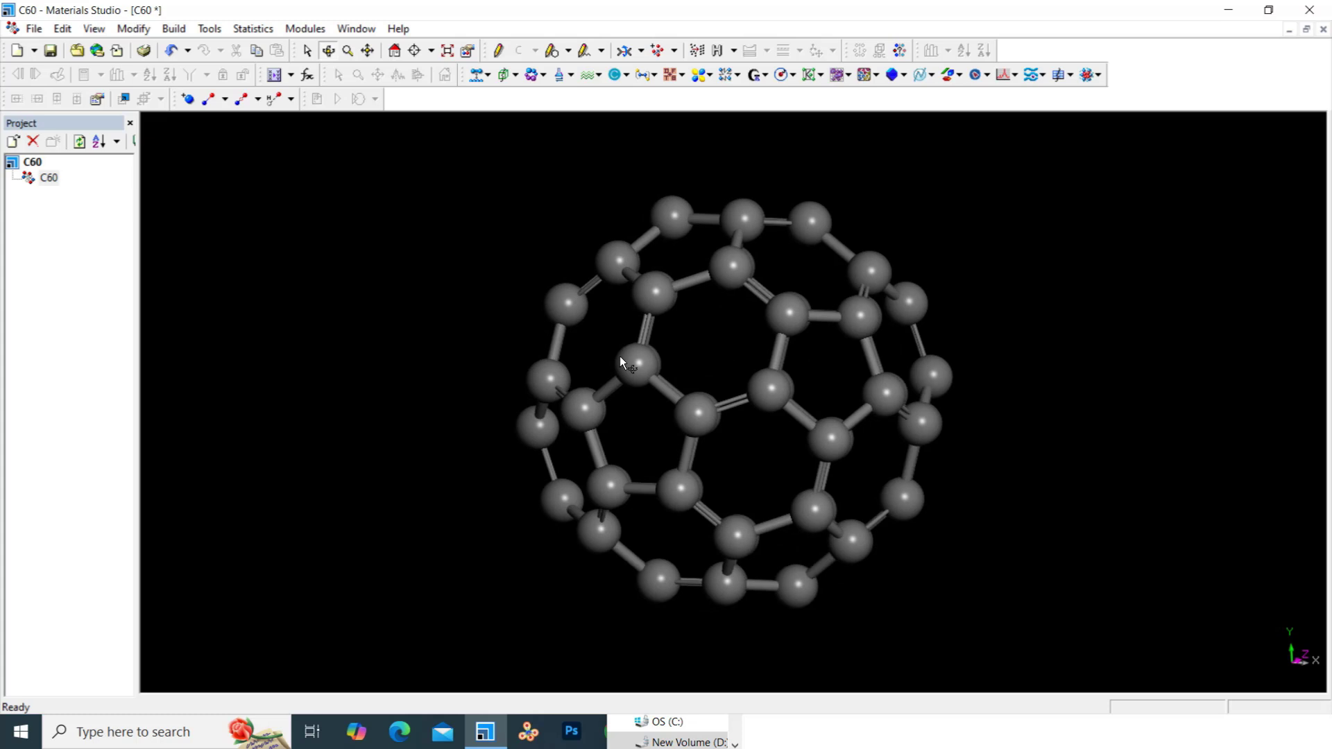
pyautogui.moveTo(733, 423); pyautogui.dragTo(673, 299)
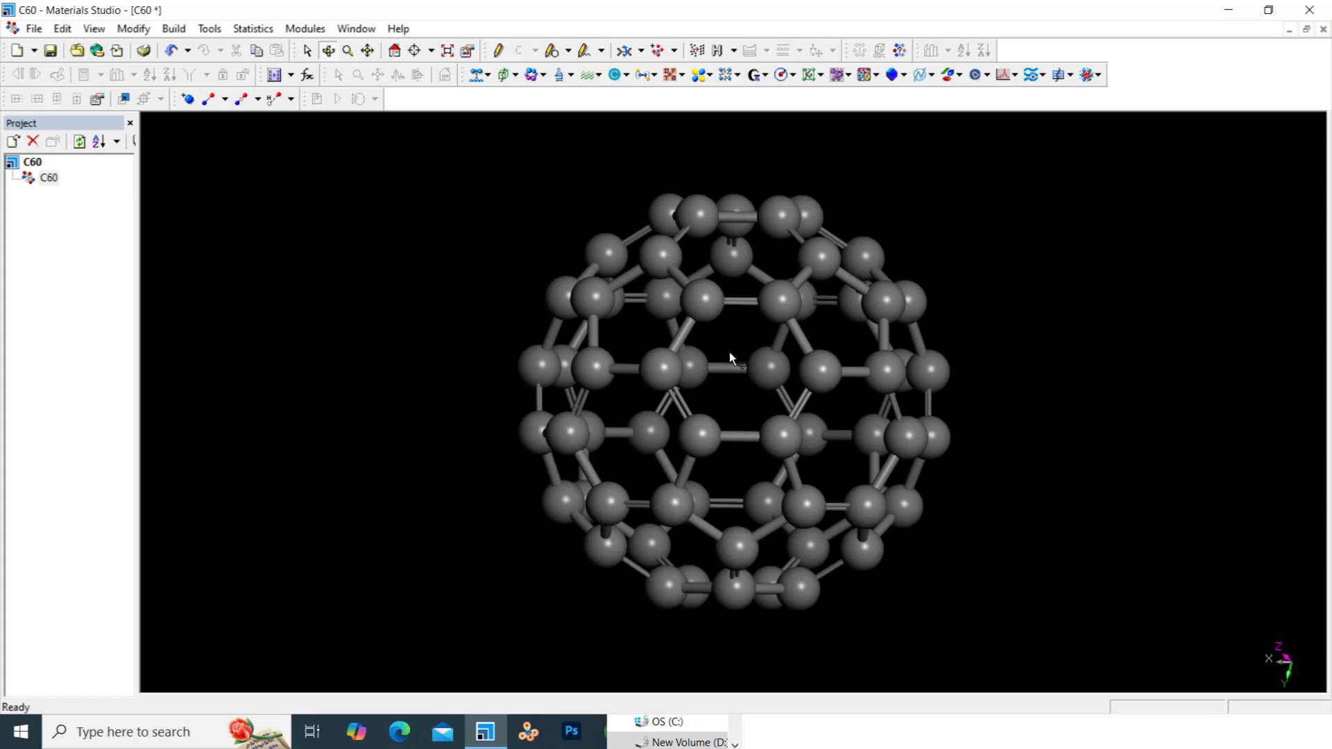
pyautogui.moveTo(730, 352); pyautogui.dragTo(720, 275)
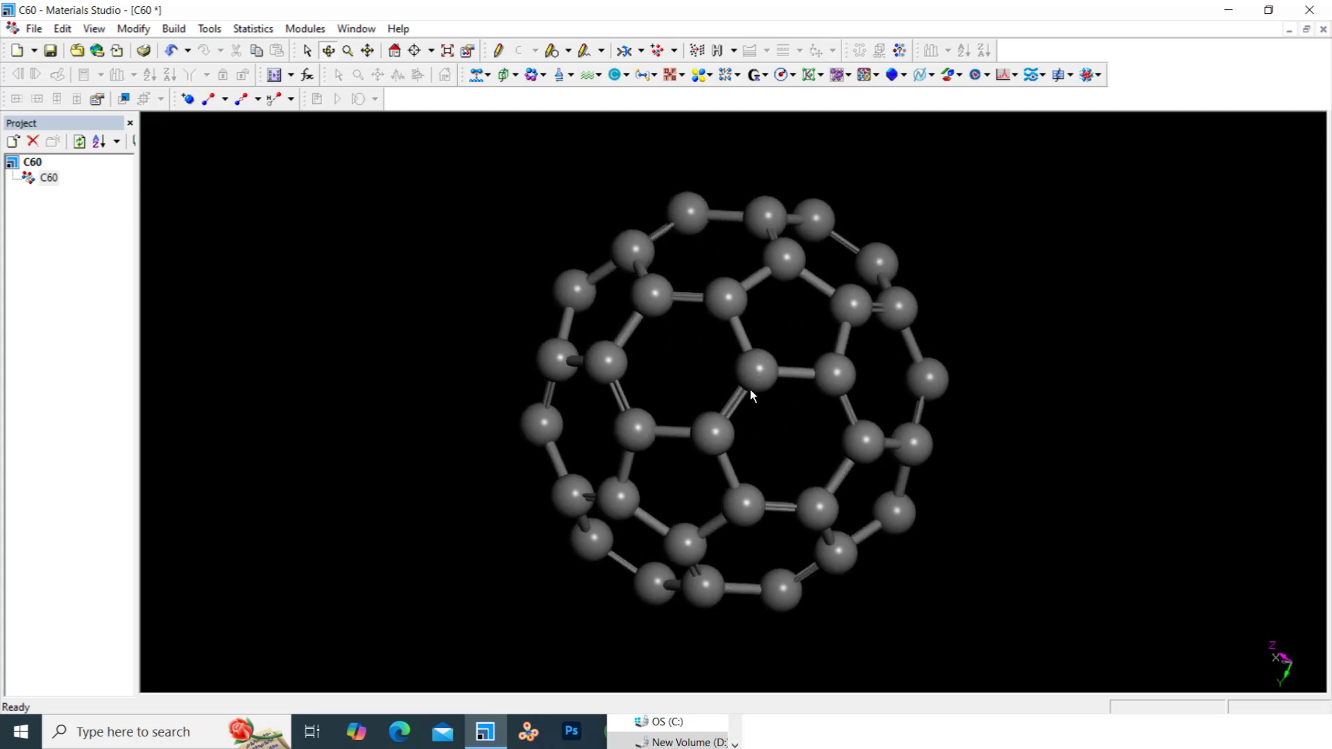
pyautogui.moveTo(739, 391)
pyautogui.mouseDown()
pyautogui.moveTo(751, 368)
pyautogui.moveTo(741, 389)
pyautogui.mouseUp()
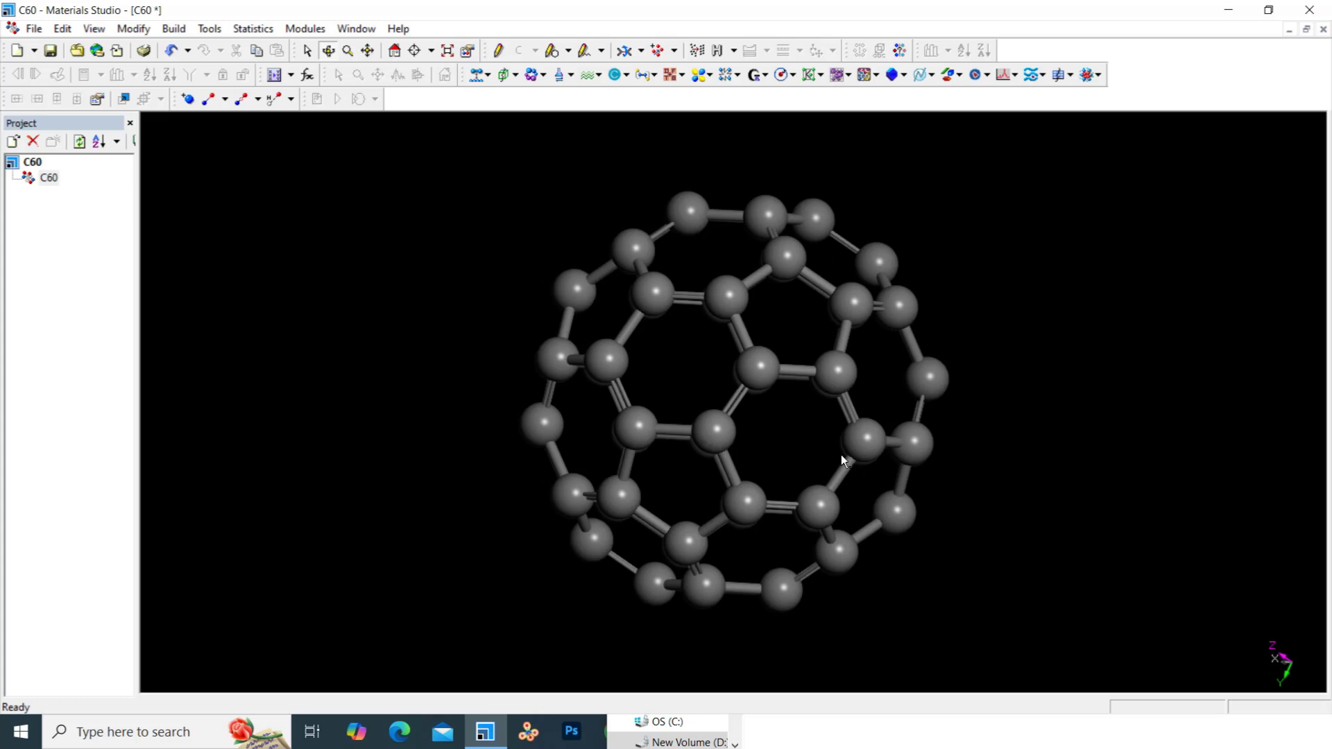
pyautogui.moveTo(723, 447); pyautogui.dragTo(709, 419)
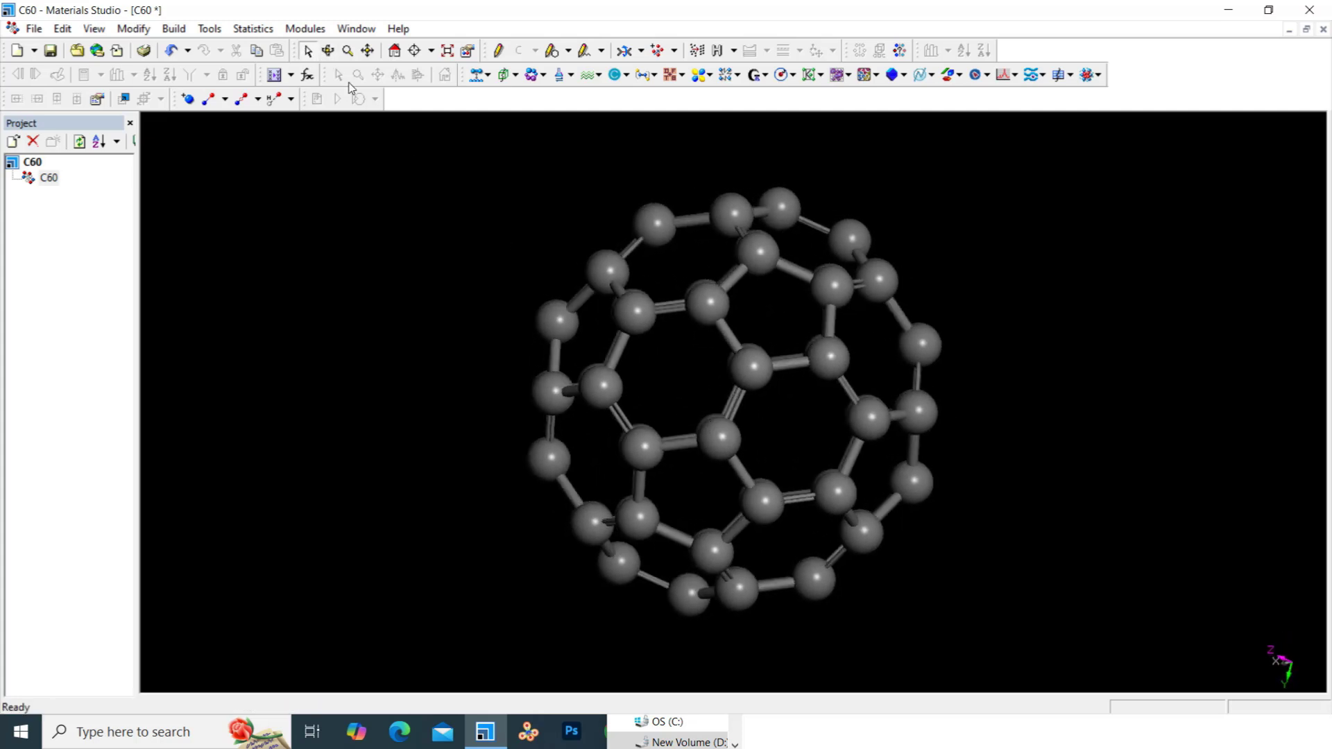
pyautogui.keyDown('shift'); pyautogui.click(722, 441); pyautogui.keyUp('shift')
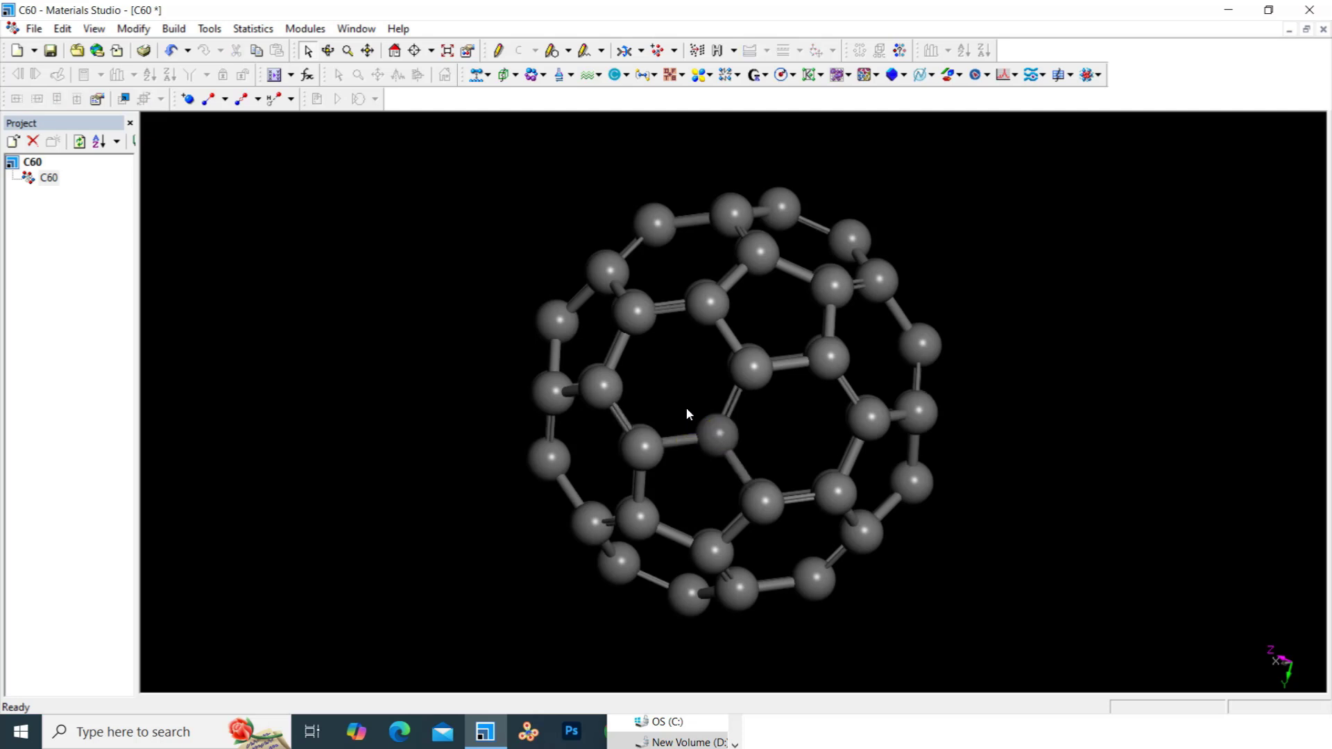
# - Box-select four carbon atoms, clear them, rotate the cage, and pick one carbon atom
pyautogui.moveTo(685, 406); pyautogui.dragTo(682, 371)
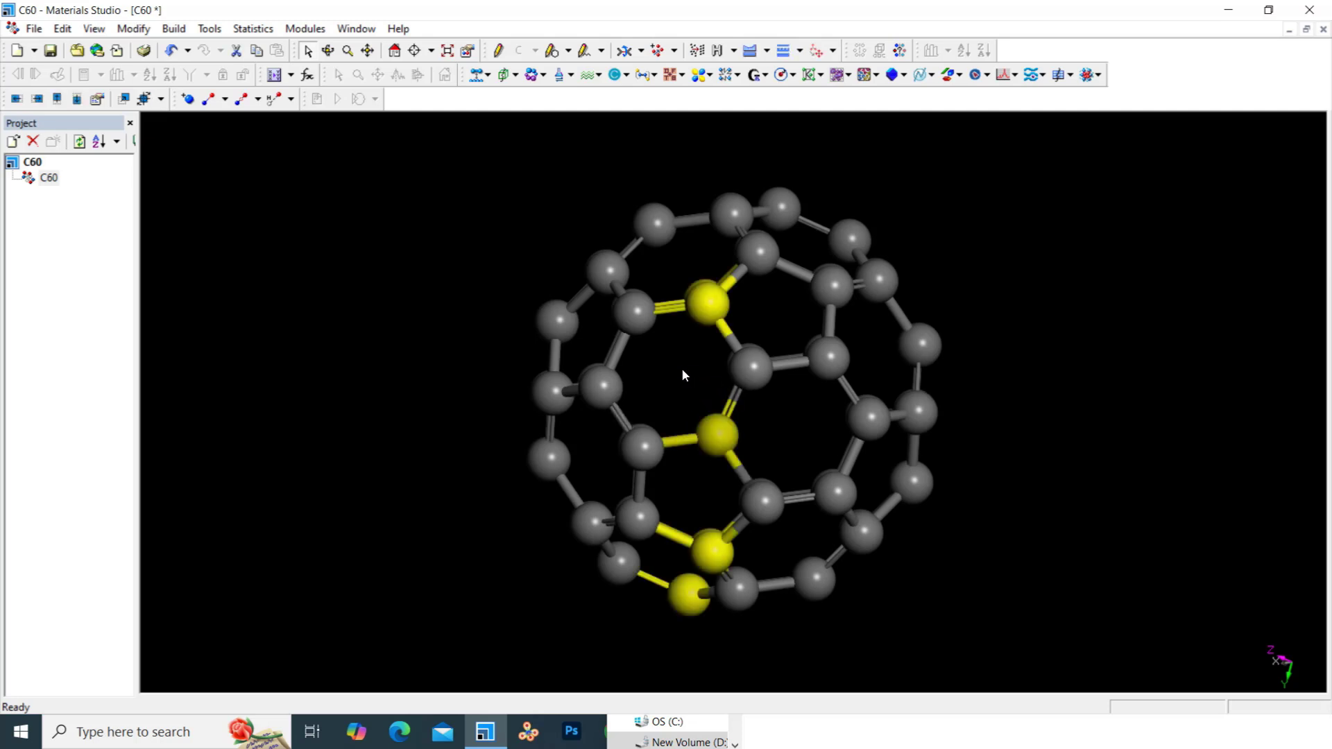
pyautogui.click(682, 368)
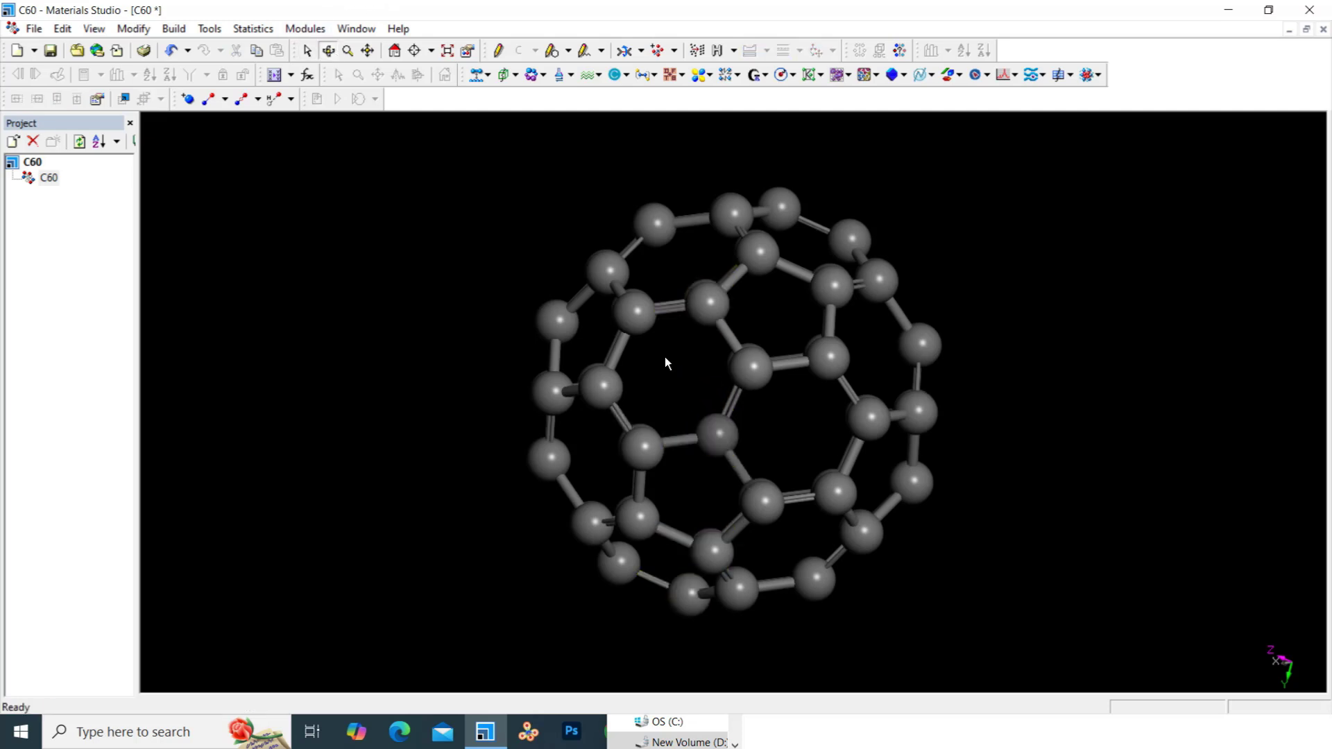
pyautogui.moveTo(665, 357); pyautogui.dragTo(830, 363, button='right')
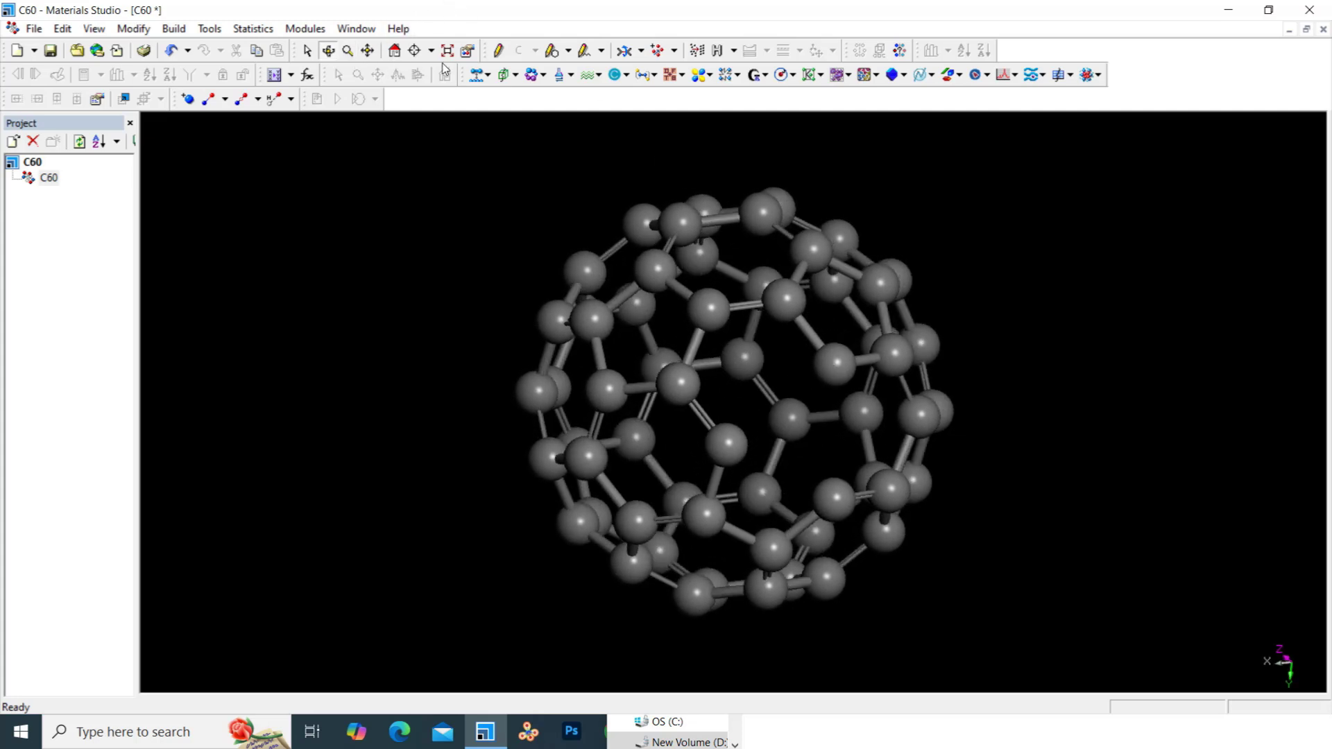
pyautogui.click(307, 51)
pyautogui.click(836, 365)
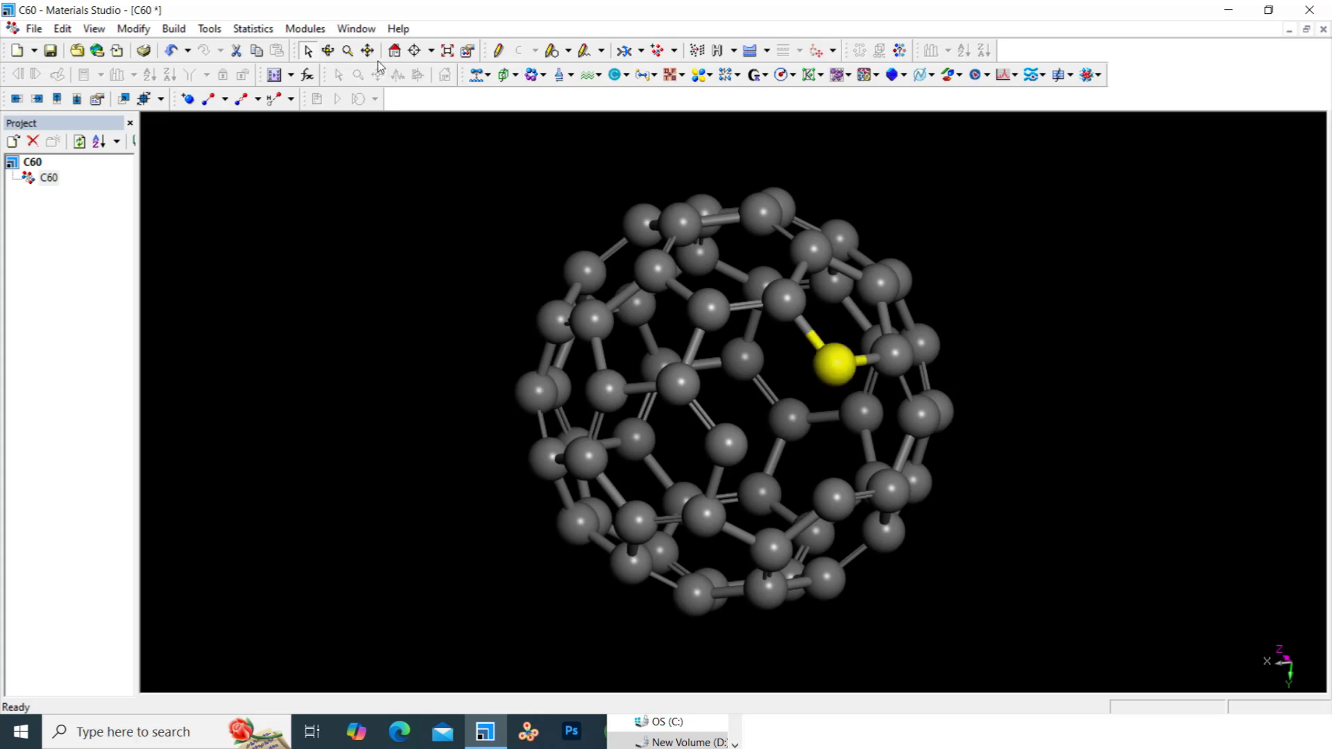
# - Rotate to view the picked carbon, deselect it, and turn the cage further
pyautogui.click(328, 50)
pyautogui.moveTo(857, 300); pyautogui.dragTo(806, 273)
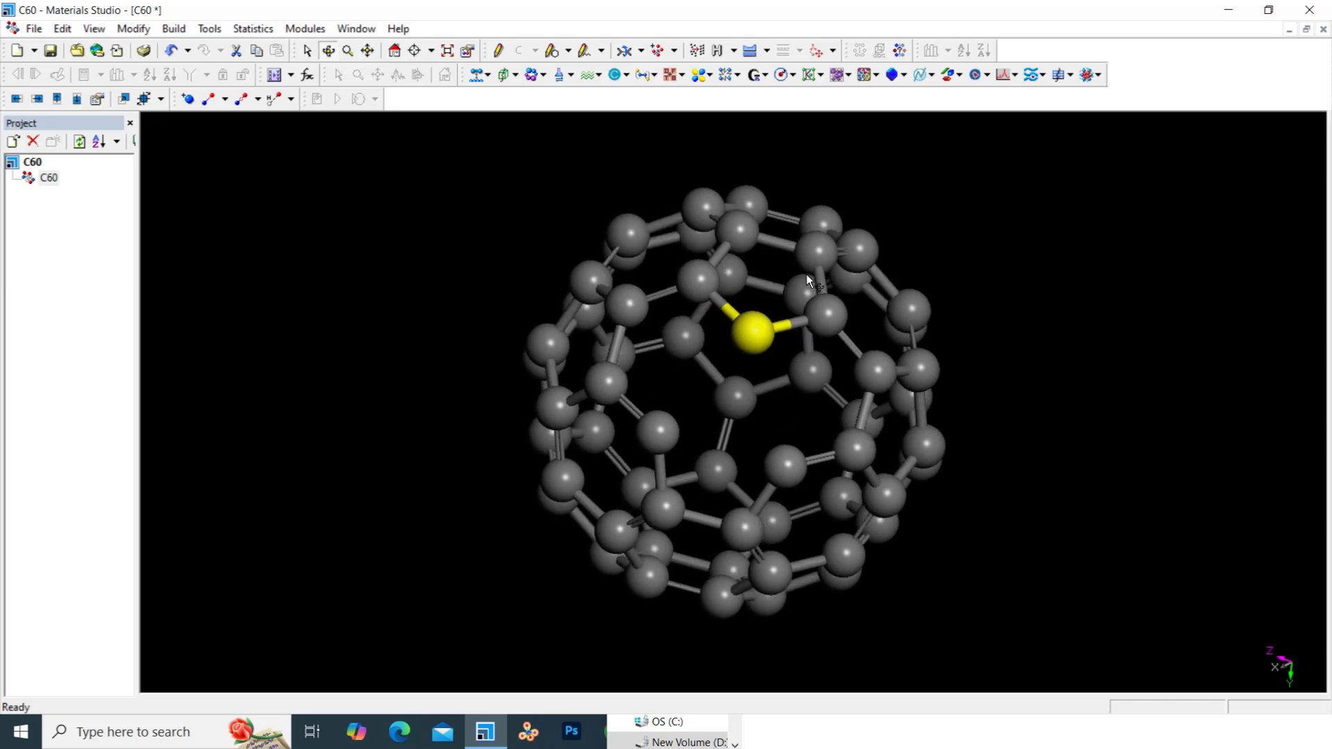
pyautogui.click(806, 273)
pyautogui.moveTo(768, 352)
pyautogui.mouseDown()
pyautogui.moveTo(776, 301)
pyautogui.moveTo(805, 272)
pyautogui.moveTo(766, 373)
pyautogui.moveTo(811, 345)
pyautogui.moveTo(768, 372)
pyautogui.mouseUp()
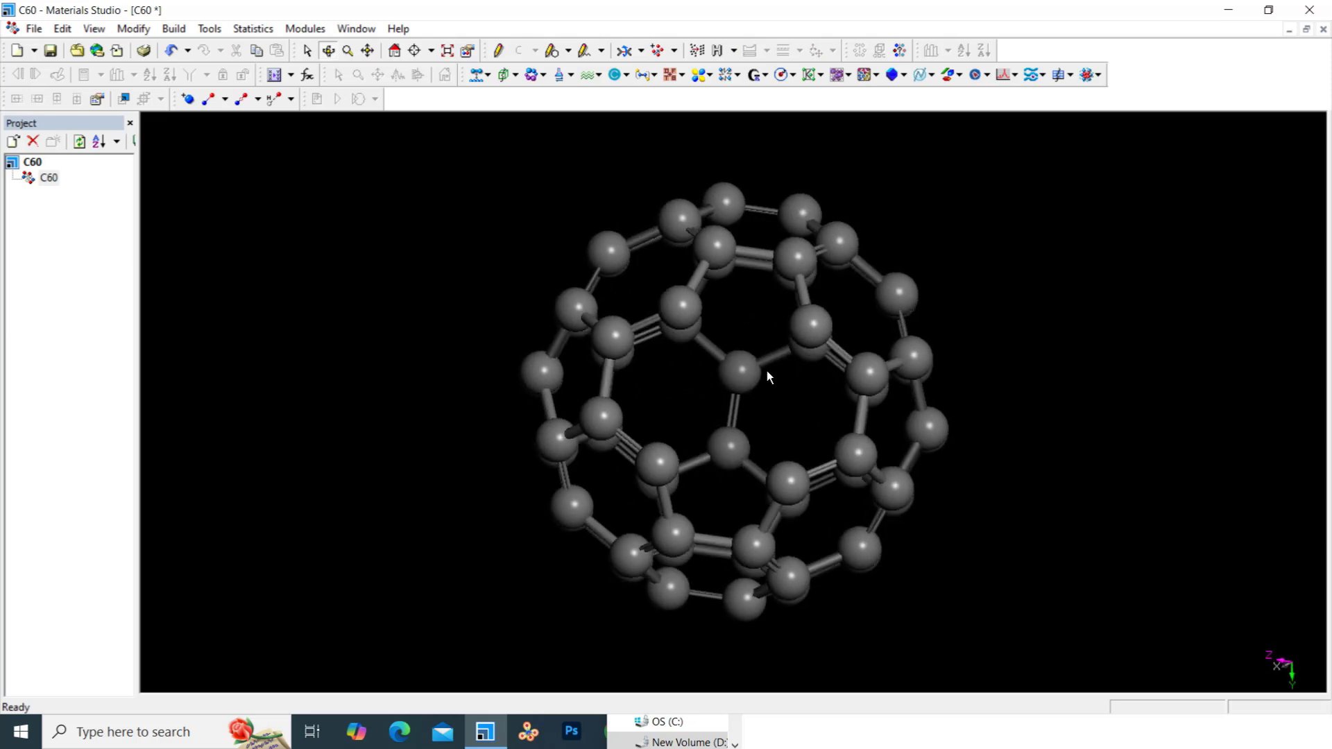
pyautogui.moveTo(768, 371)
pyautogui.mouseDown()
pyautogui.moveTo(830, 322)
pyautogui.moveTo(754, 373)
pyautogui.moveTo(764, 347)
pyautogui.mouseUp()
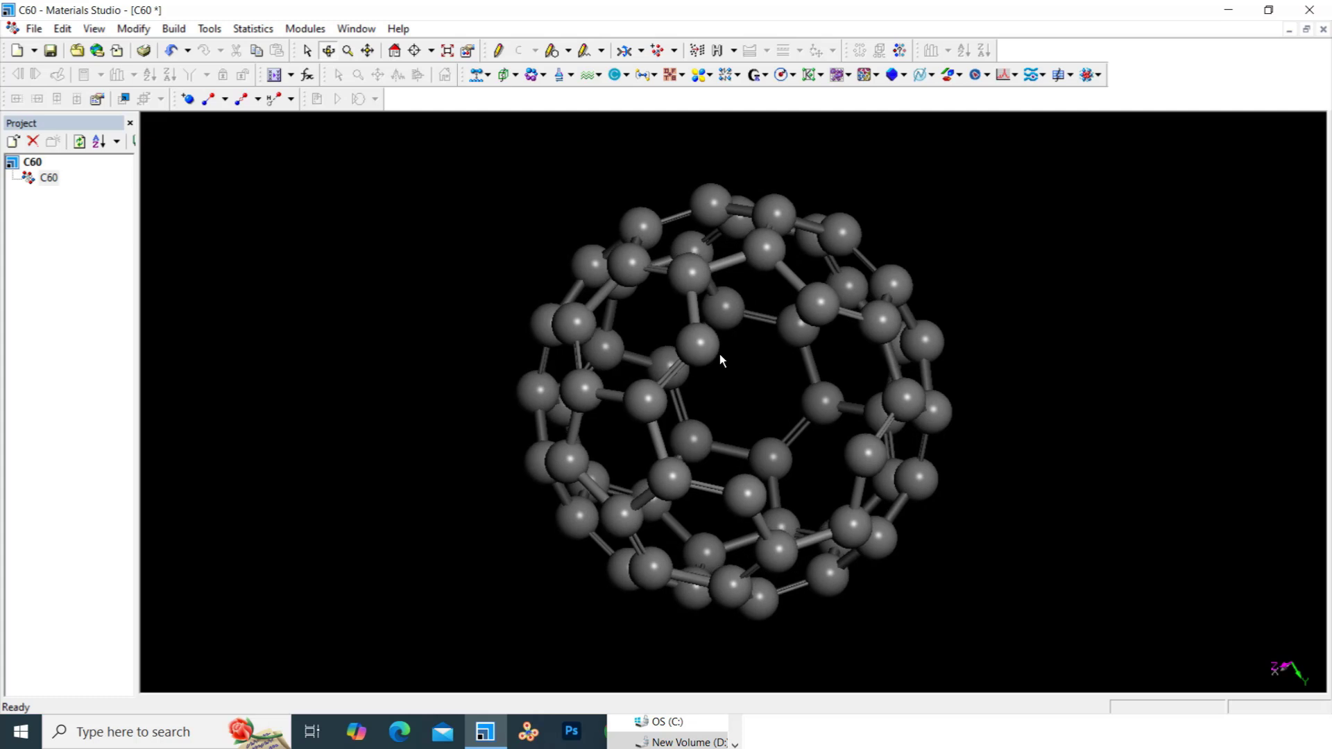
# - Select four carbon atoms around one ring of the cage as substitution sites
pyautogui.click(308, 51)
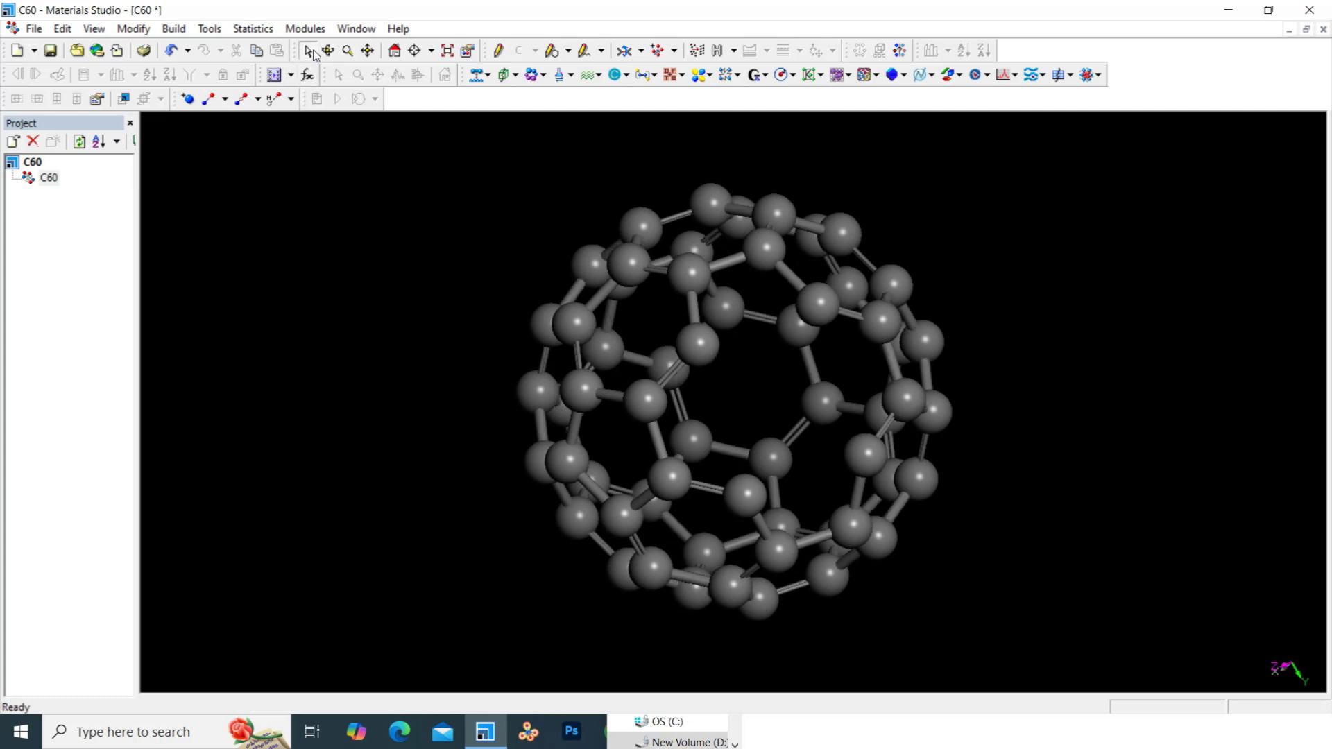
pyautogui.click(699, 345)
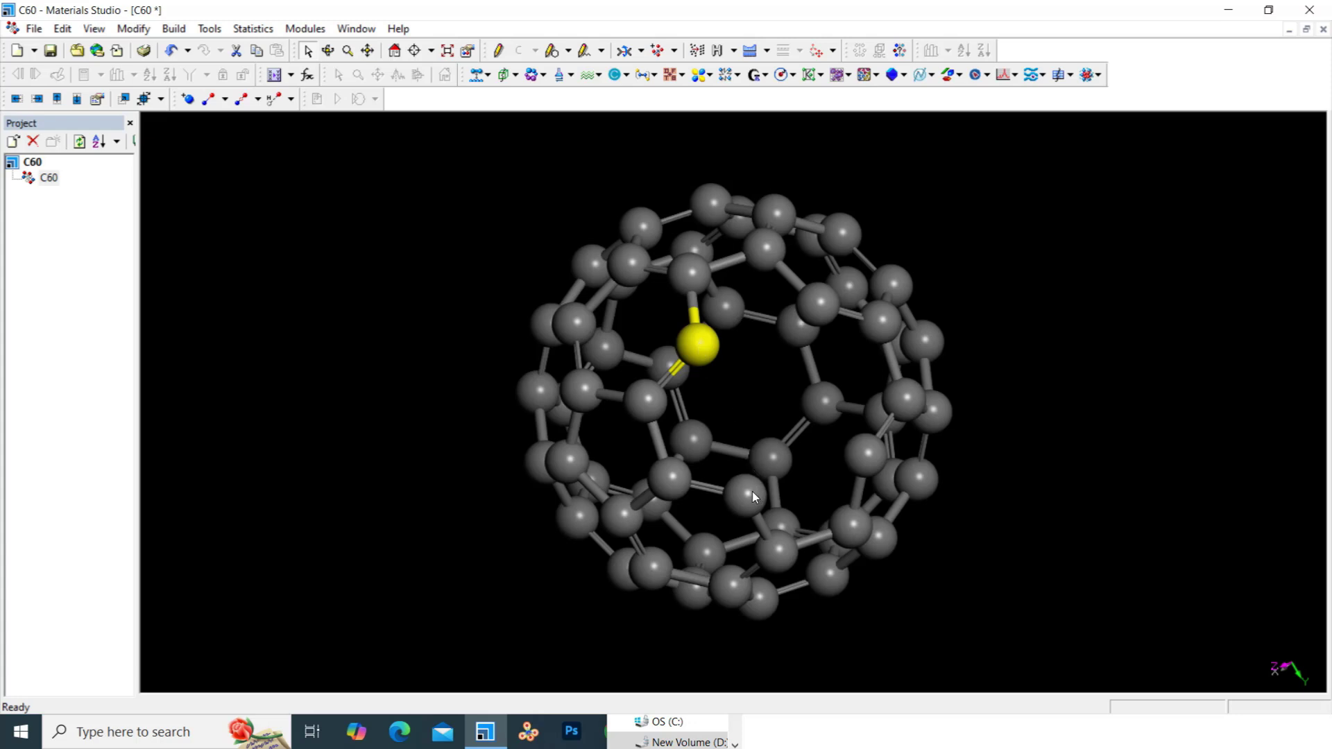
pyautogui.keyDown('shift'); pyautogui.click(869, 455); pyautogui.keyUp('shift')
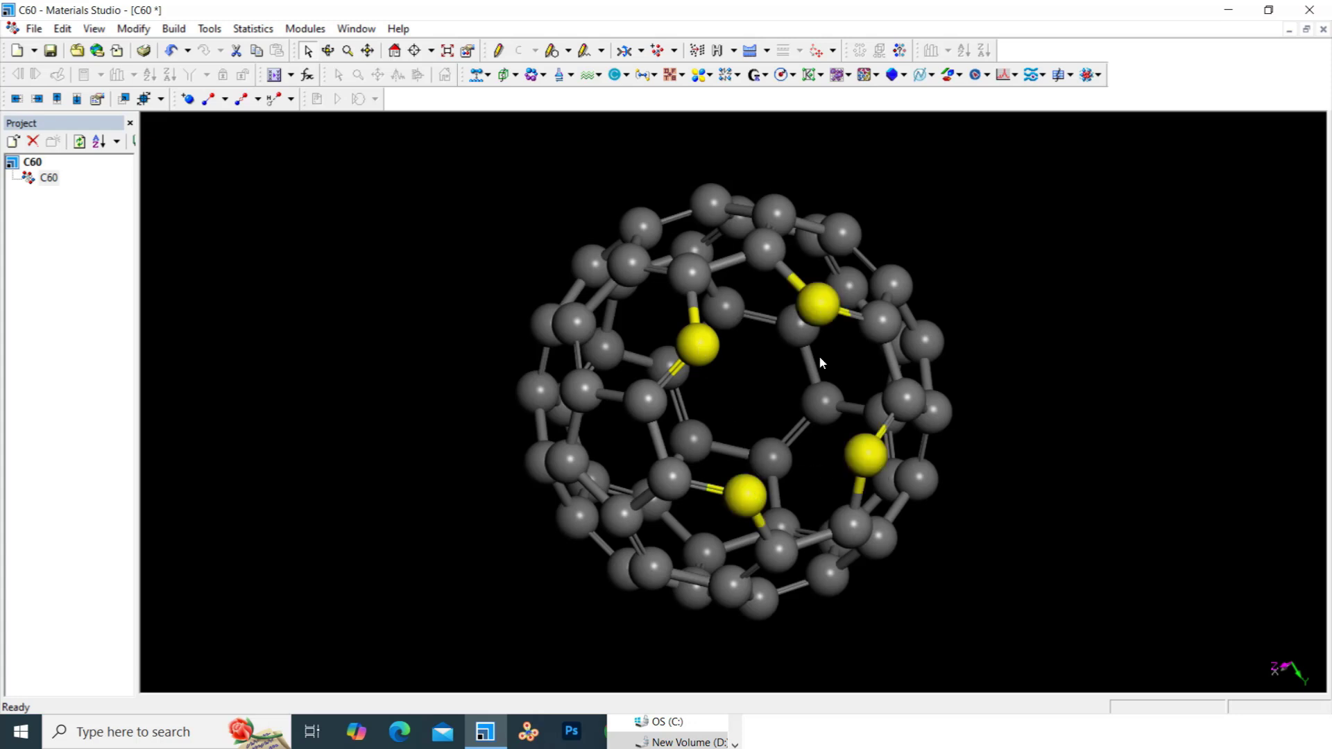
pyautogui.click(823, 402)
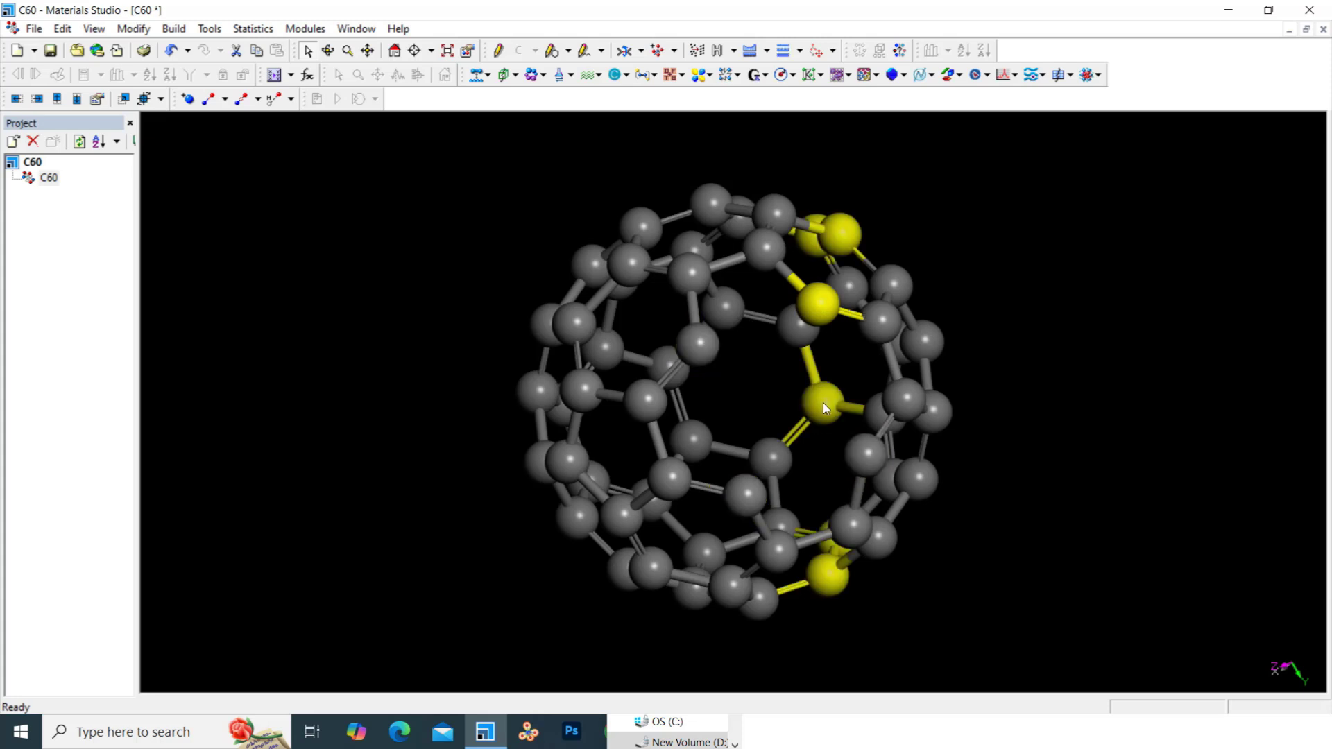
pyautogui.click(1049, 355)
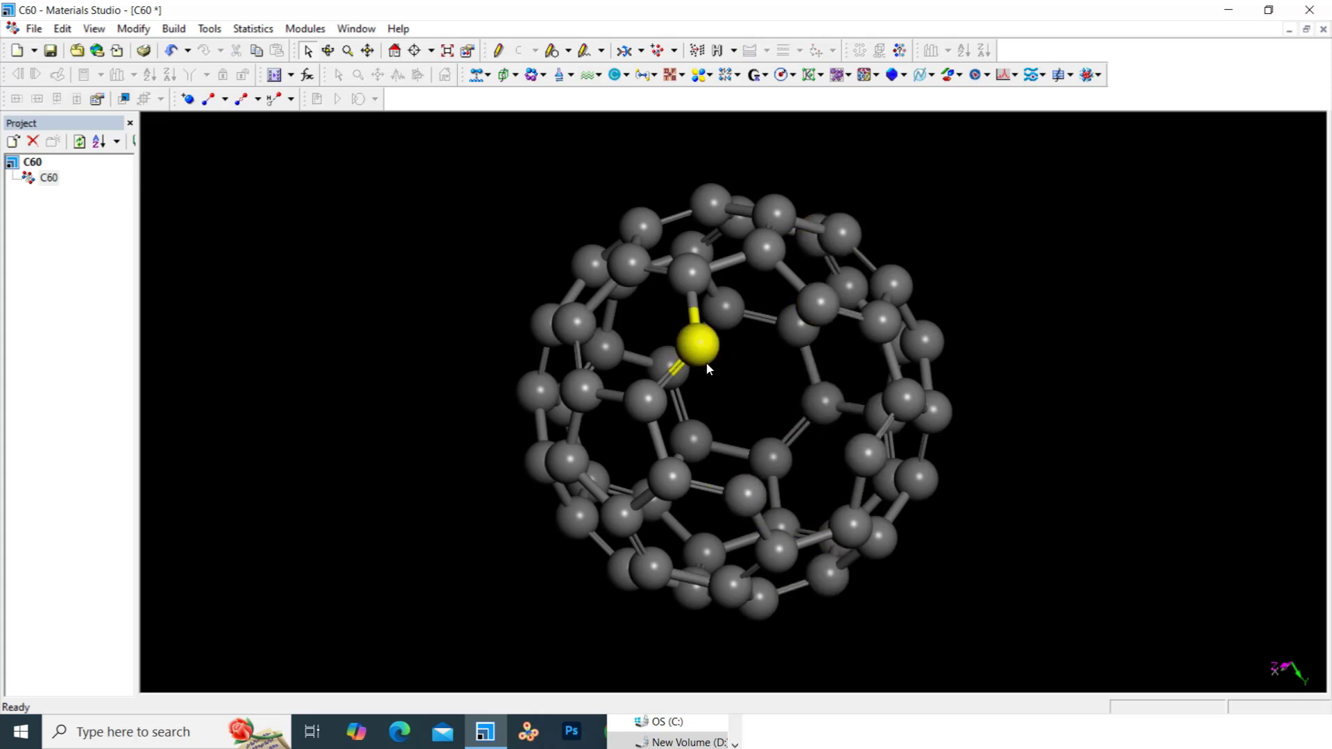
pyautogui.keyDown('shift'); pyautogui.click(755, 492); pyautogui.keyUp('shift')
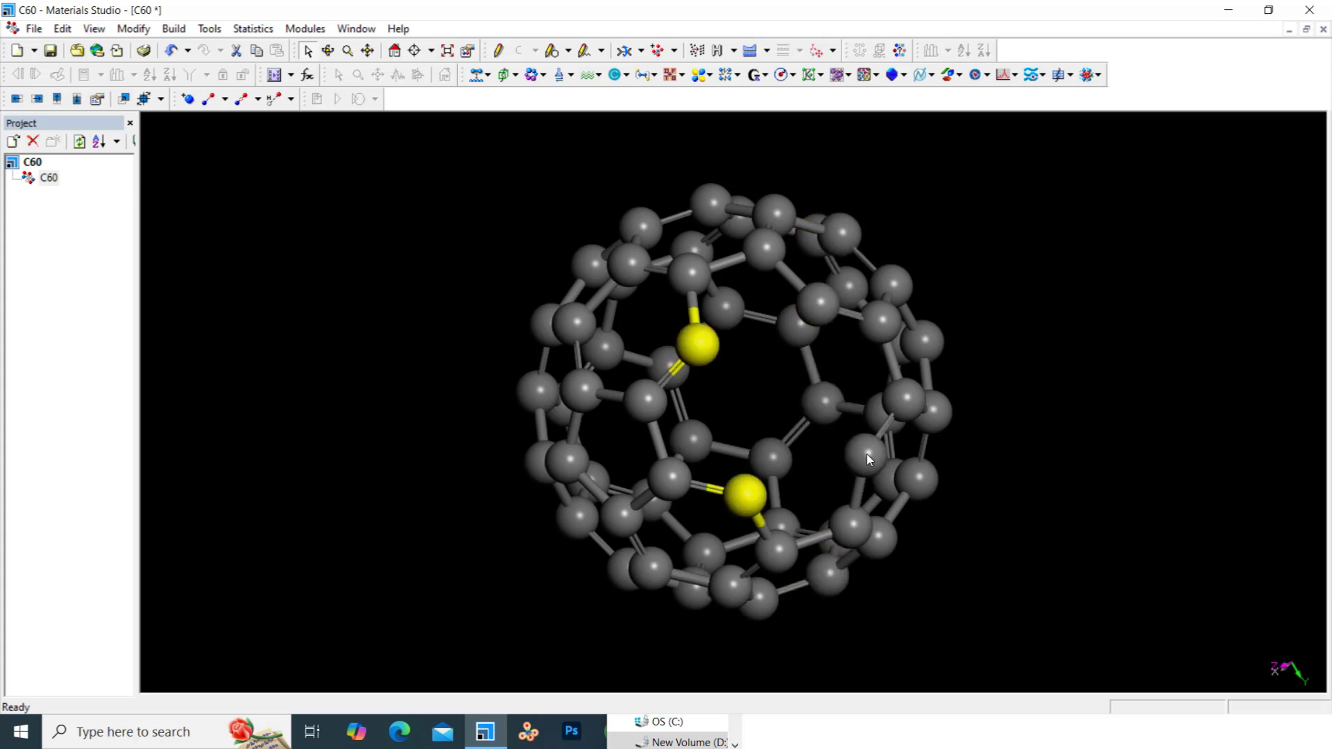
pyautogui.keyDown('shift'); pyautogui.click(819, 303); pyautogui.keyUp('shift')
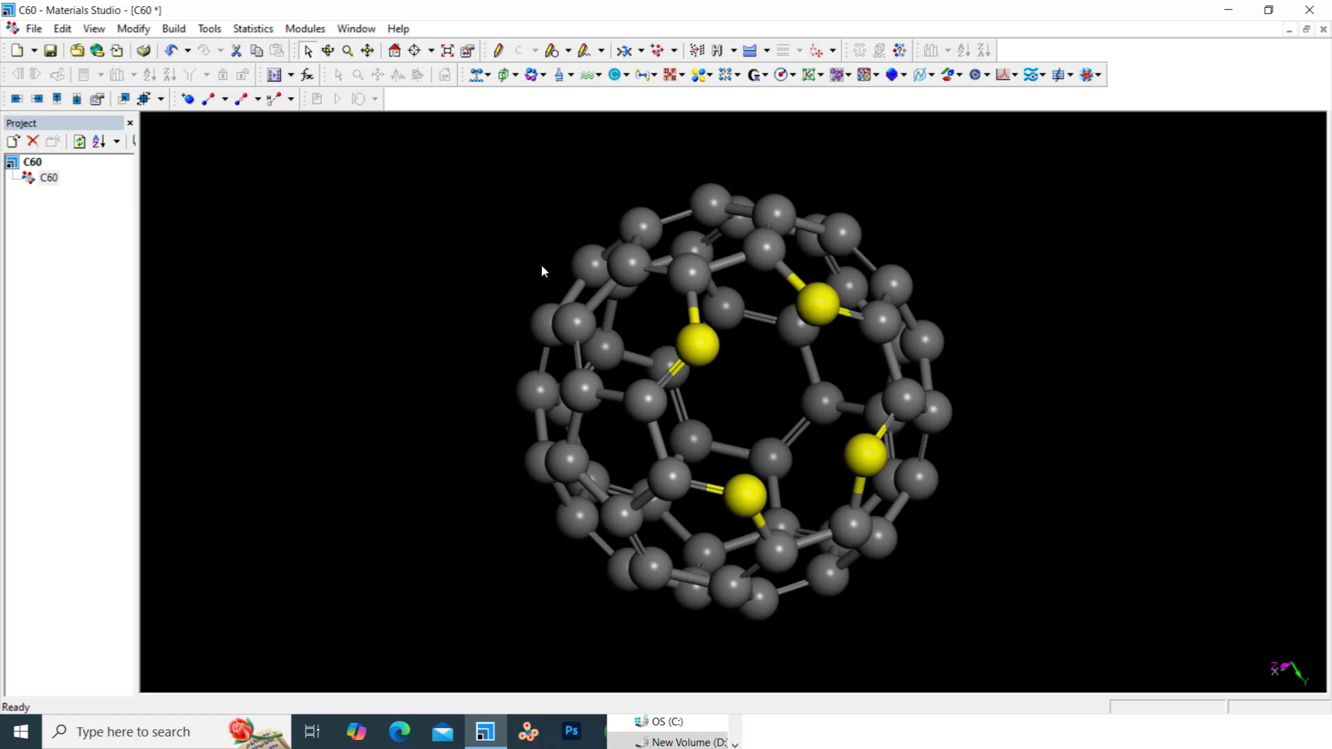
# - Rotate the cage to face the four chosen atoms and open the Modify menu
pyautogui.click(328, 50)
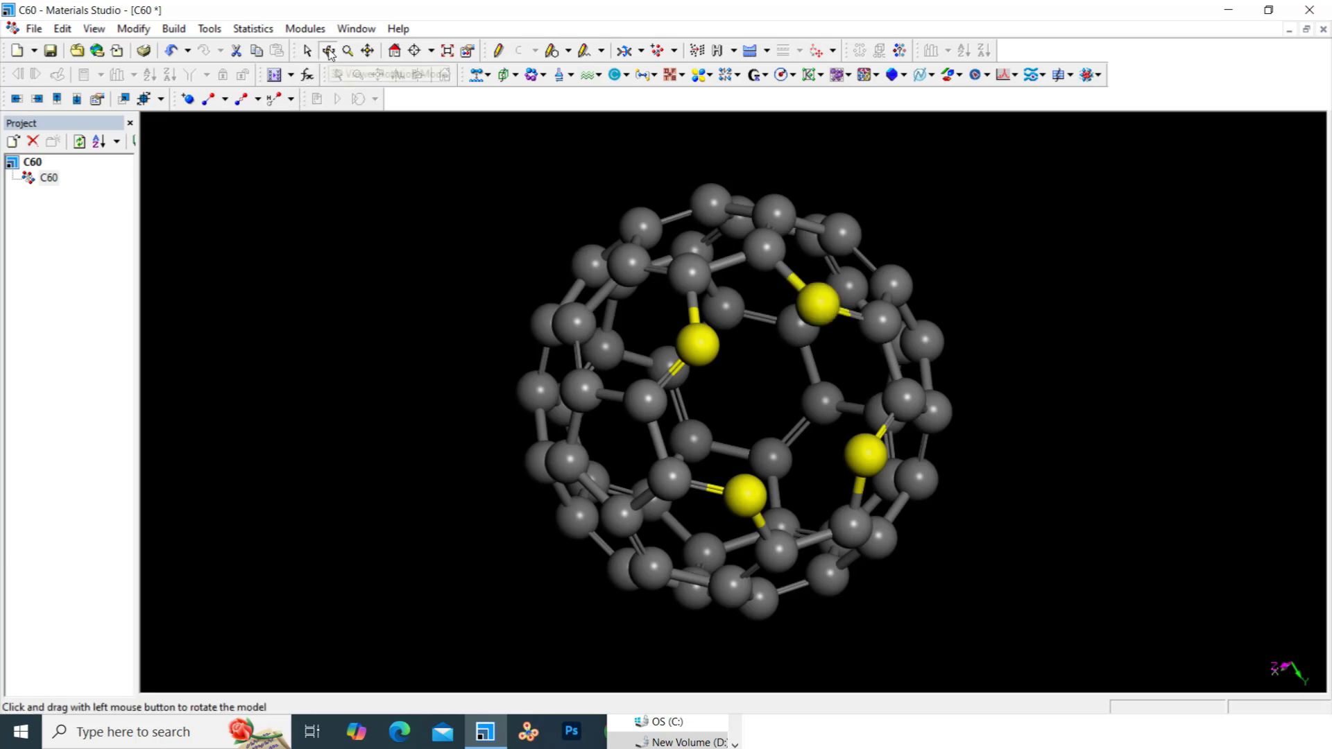
pyautogui.moveTo(948, 403); pyautogui.dragTo(895, 393)
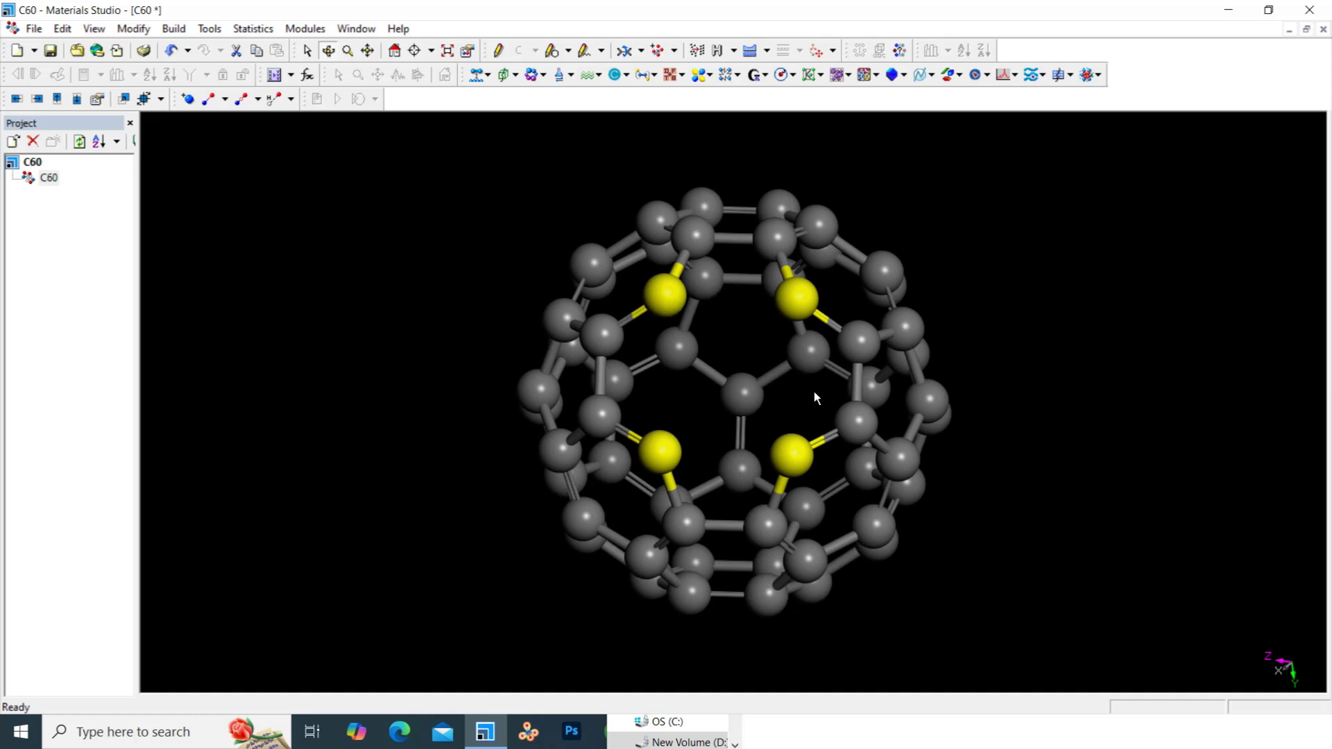
pyautogui.click(134, 31)
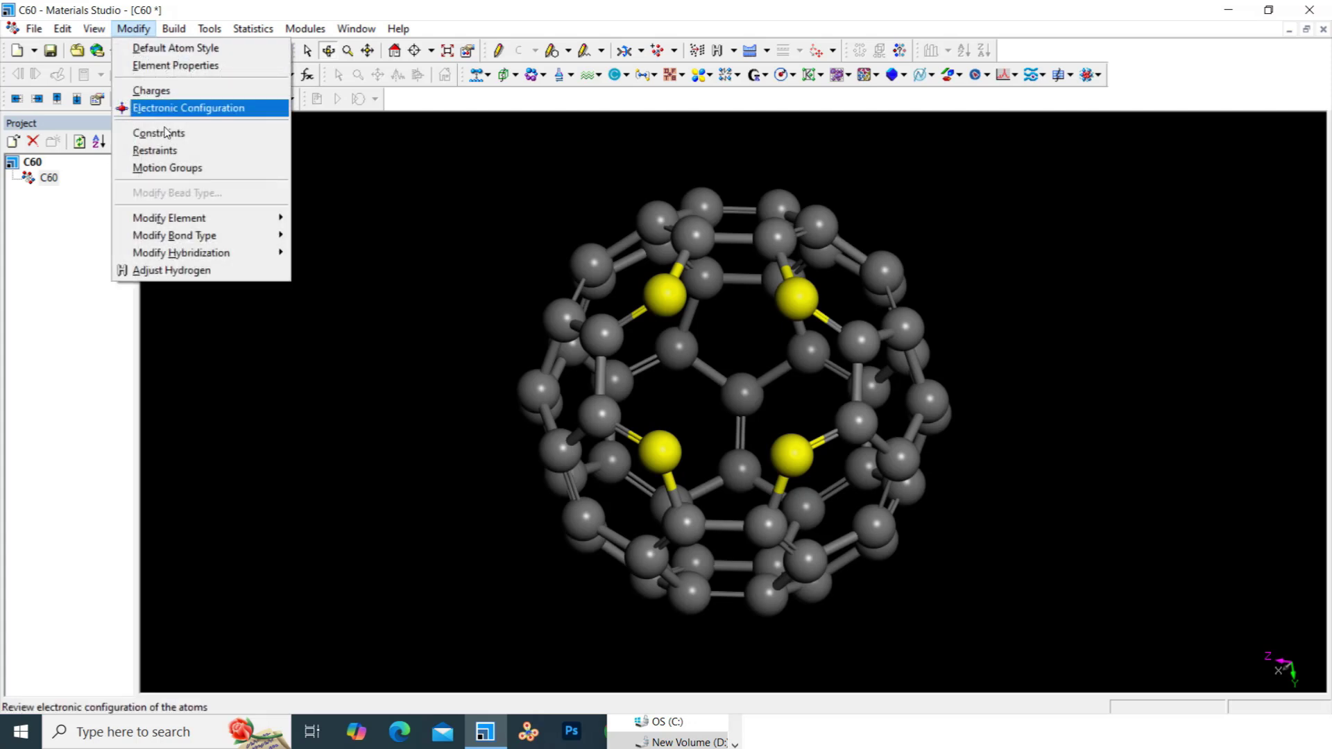
# - Pick nitrogen (N) from the Modify Element periodic table for the four selected atoms
pyautogui.moveTo(186, 221)
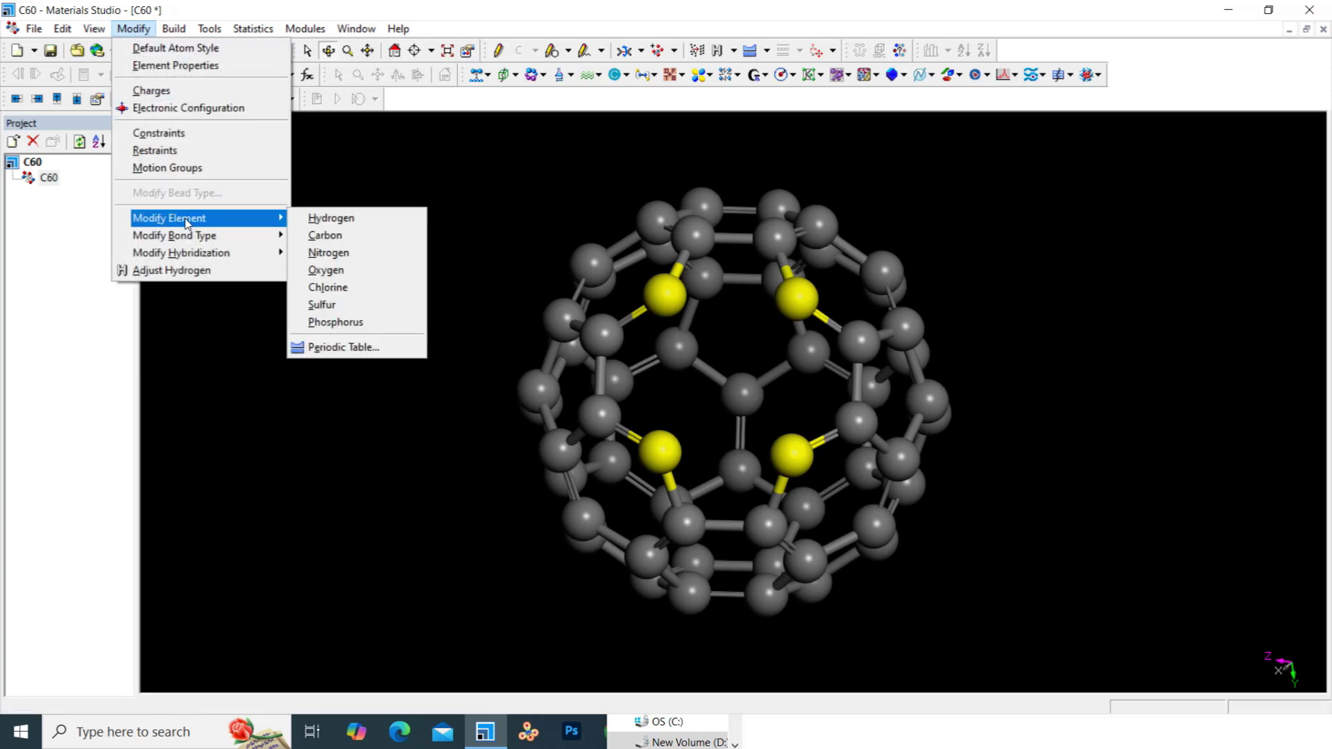
pyautogui.click(354, 347)
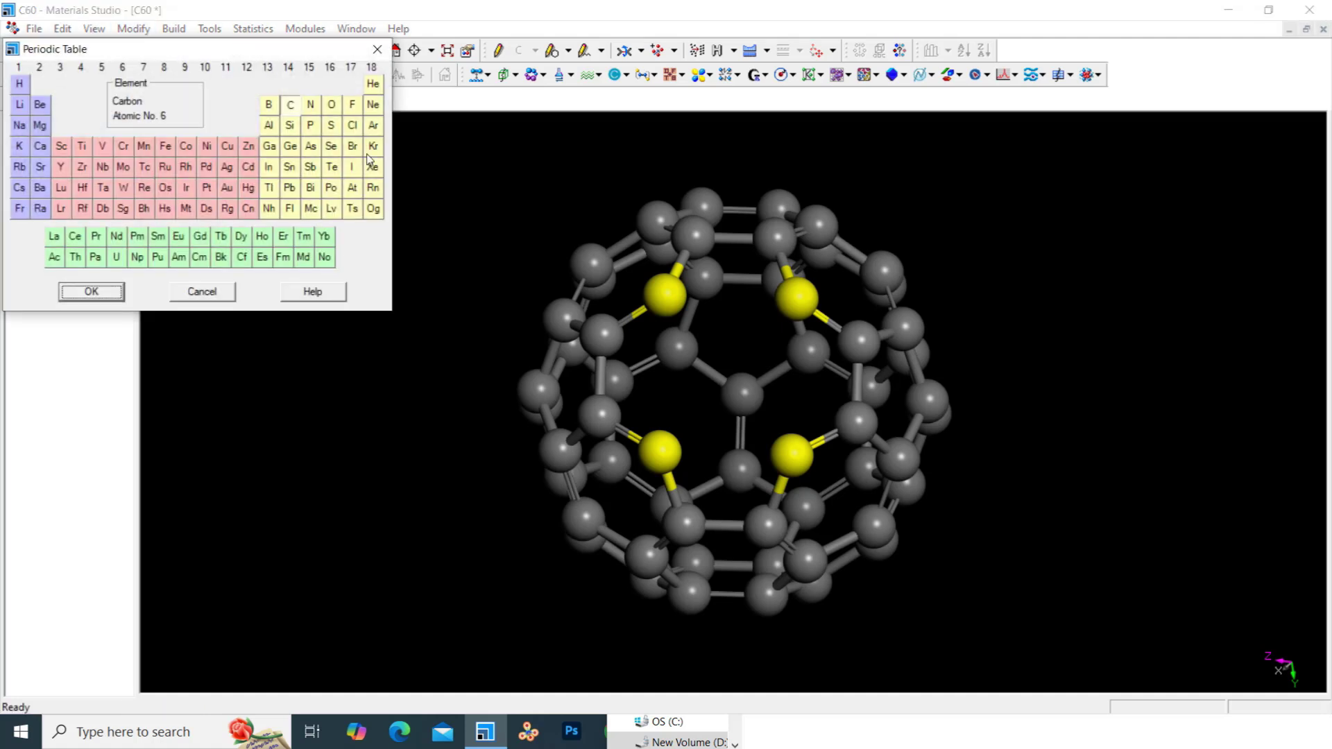
pyautogui.click(311, 106)
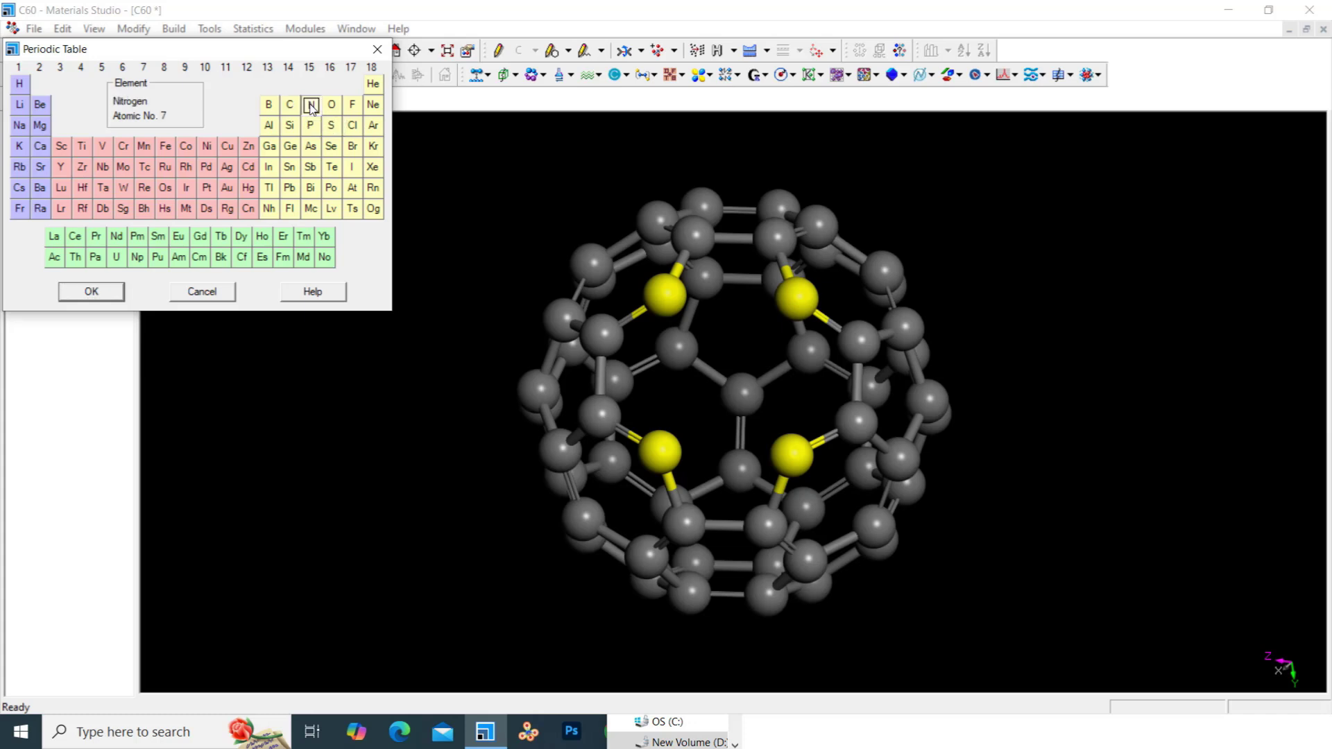
# - Confirm the nitrogen substitution, deselect everything, and rotate to show the four blue N atoms
pyautogui.click(90, 292)
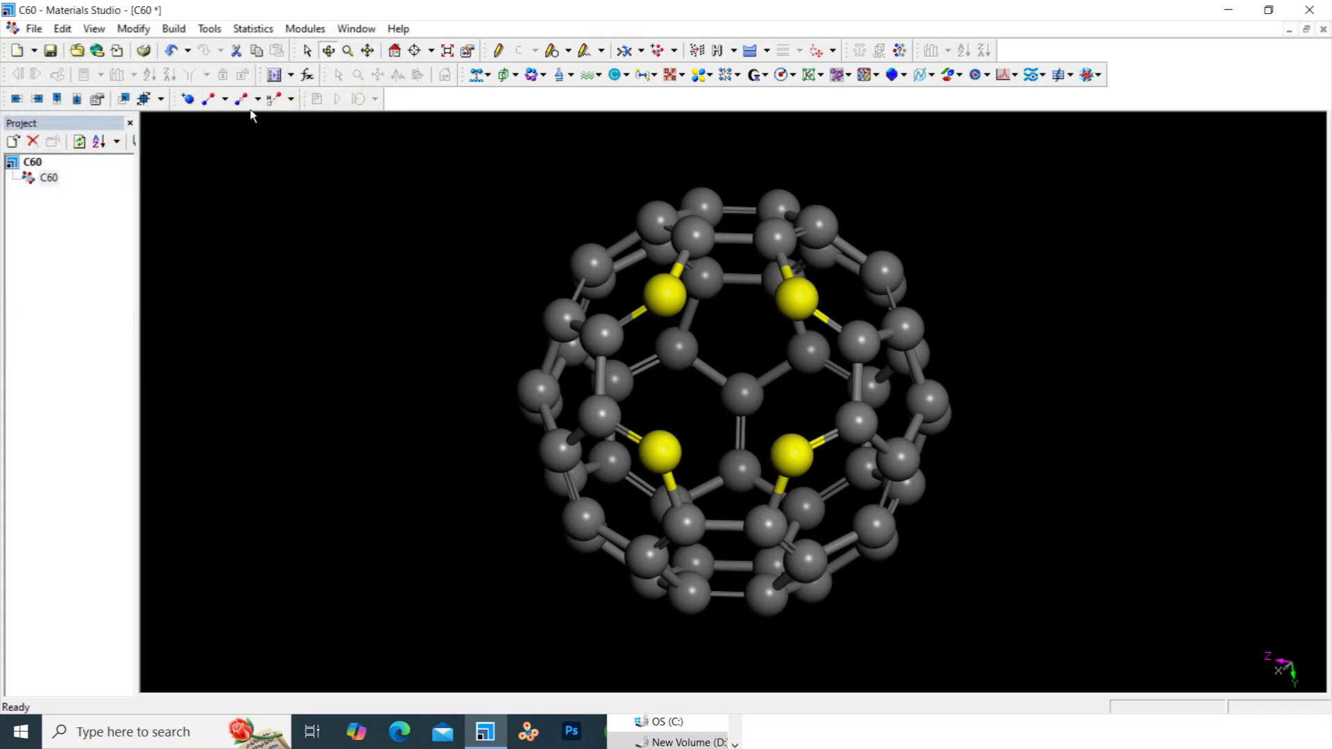
pyautogui.click(136, 29)
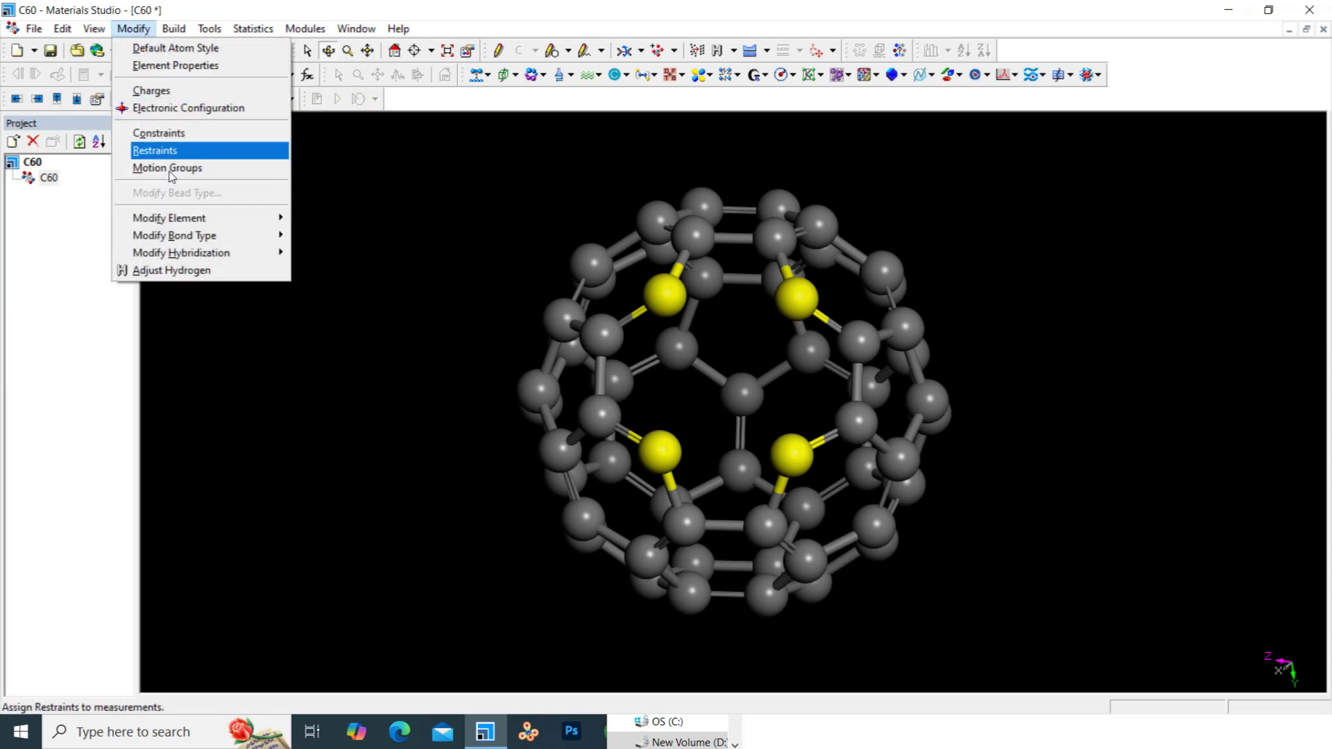
pyautogui.moveTo(267, 219)
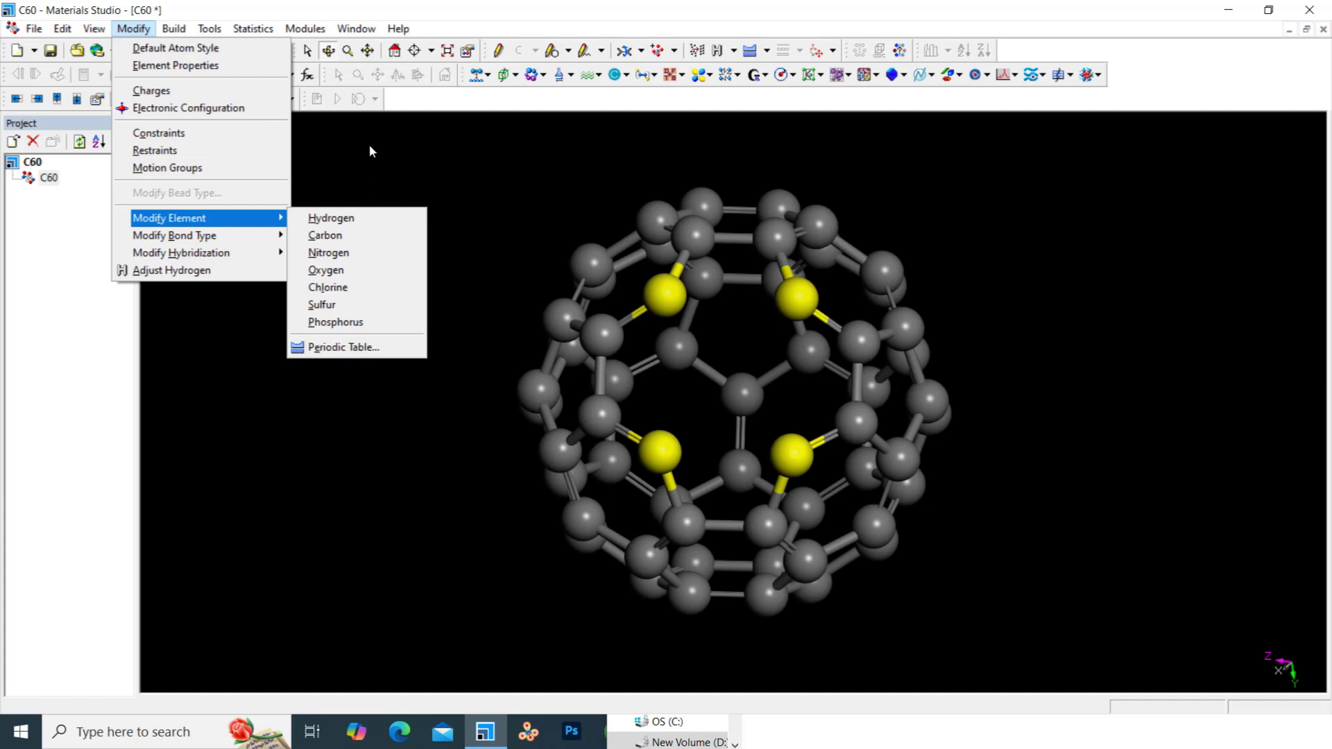
pyautogui.press('Escape')
pyautogui.press('Escape')
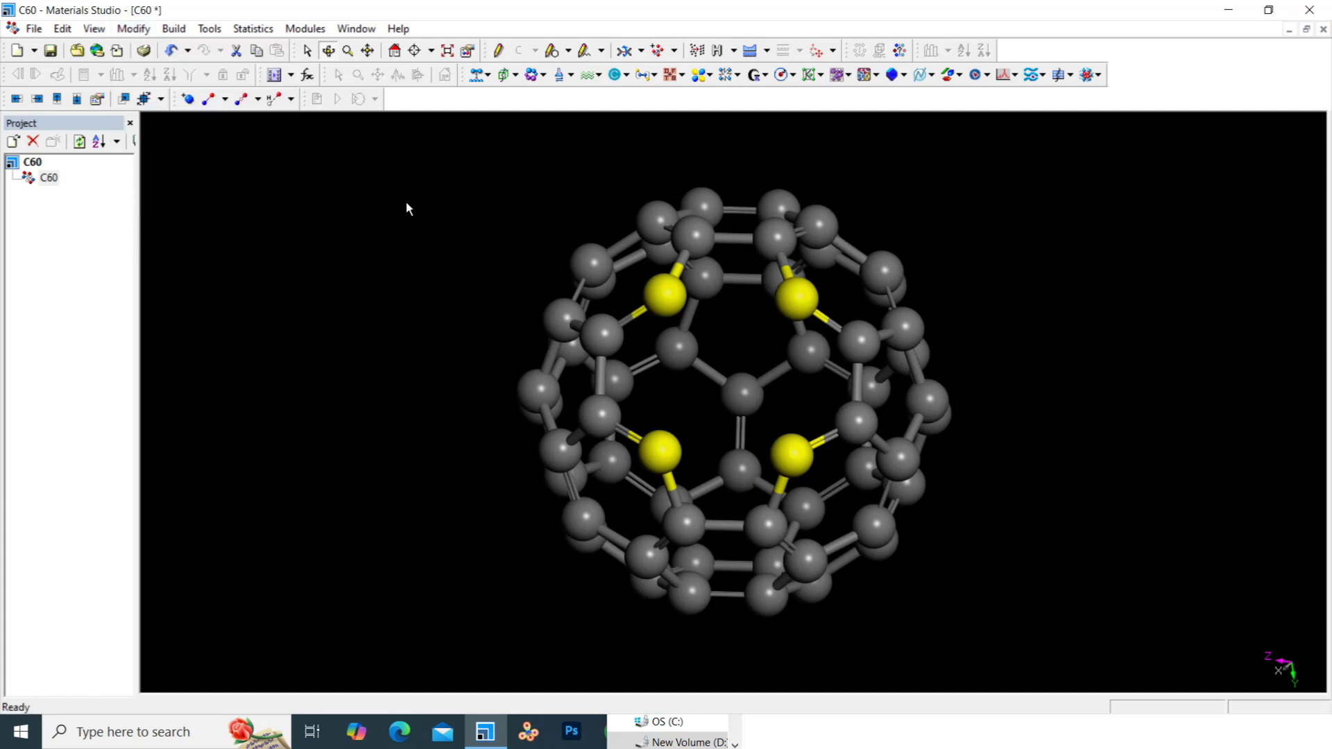
pyautogui.click(406, 202)
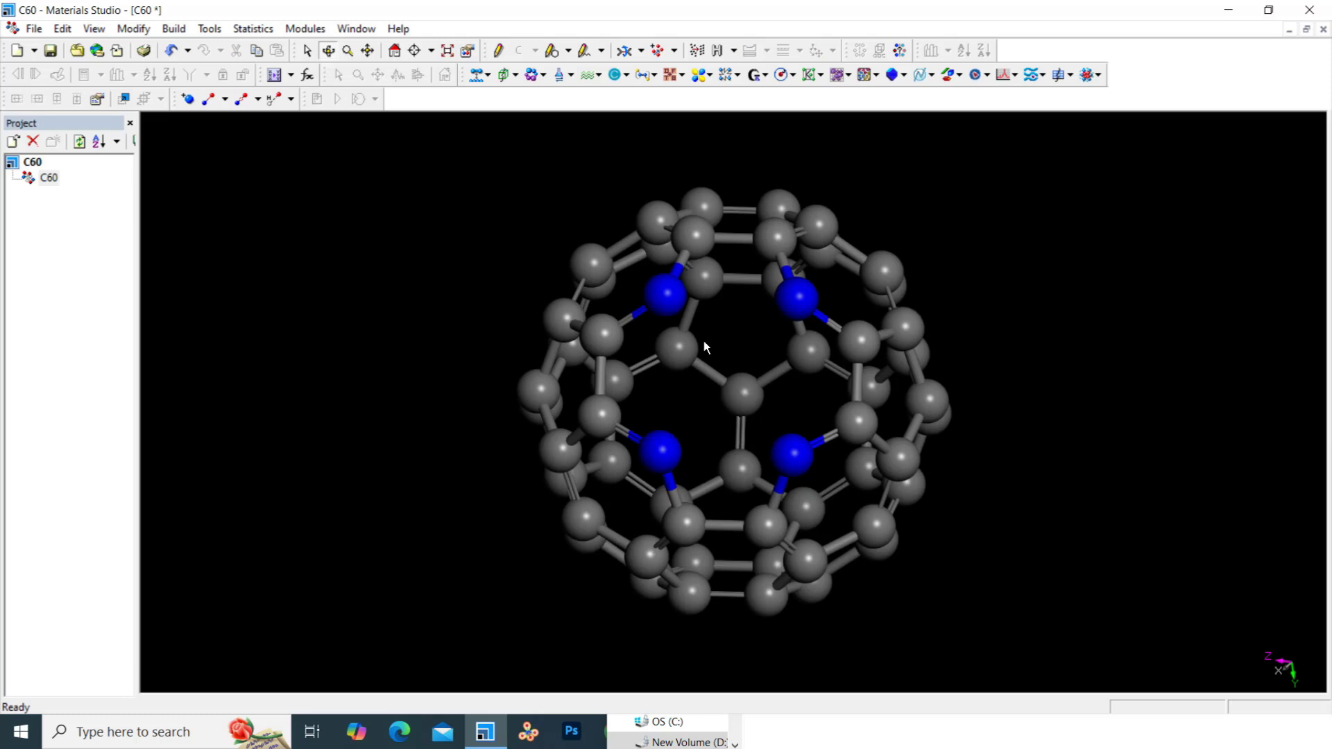
pyautogui.moveTo(705, 347); pyautogui.dragTo(752, 367, button='right')
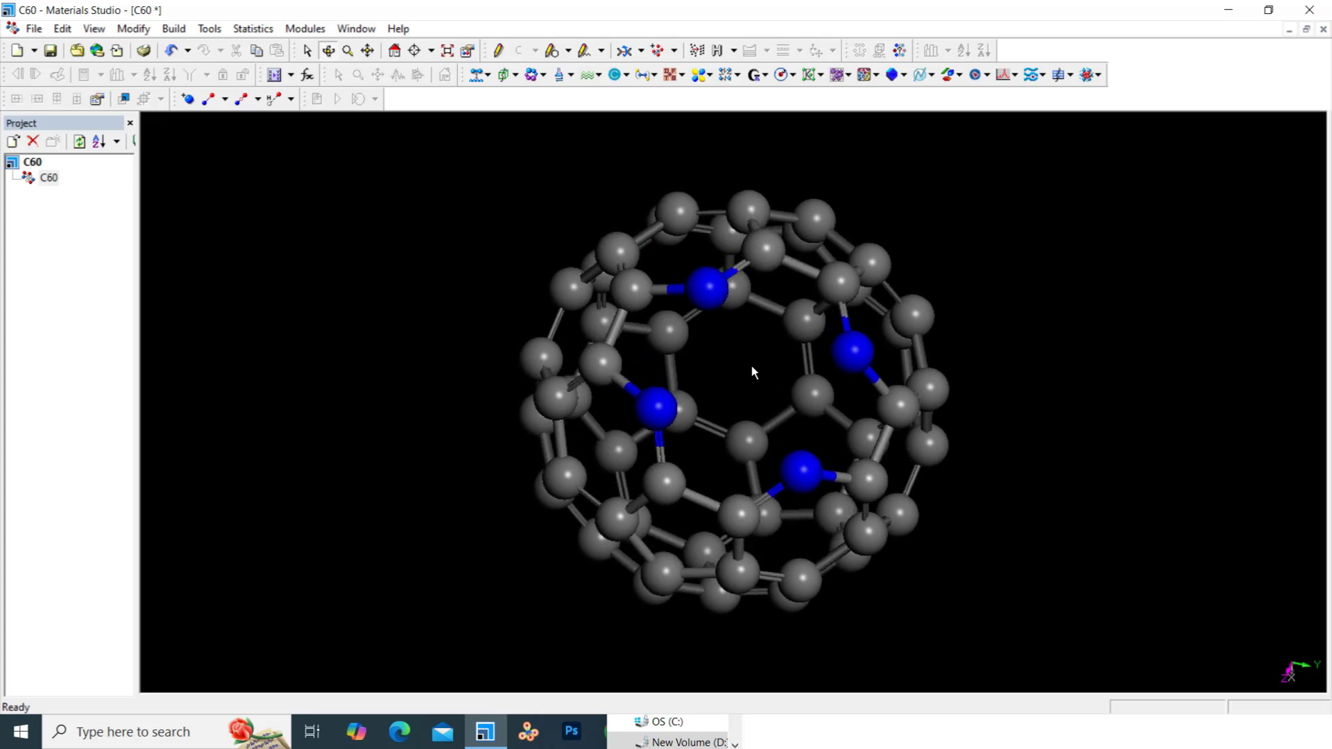
# - Rotate the nitrogen-doped cage for another view and switch to the Sketch Atom tool
pyautogui.moveTo(751, 366); pyautogui.dragTo(765, 317, button='right')
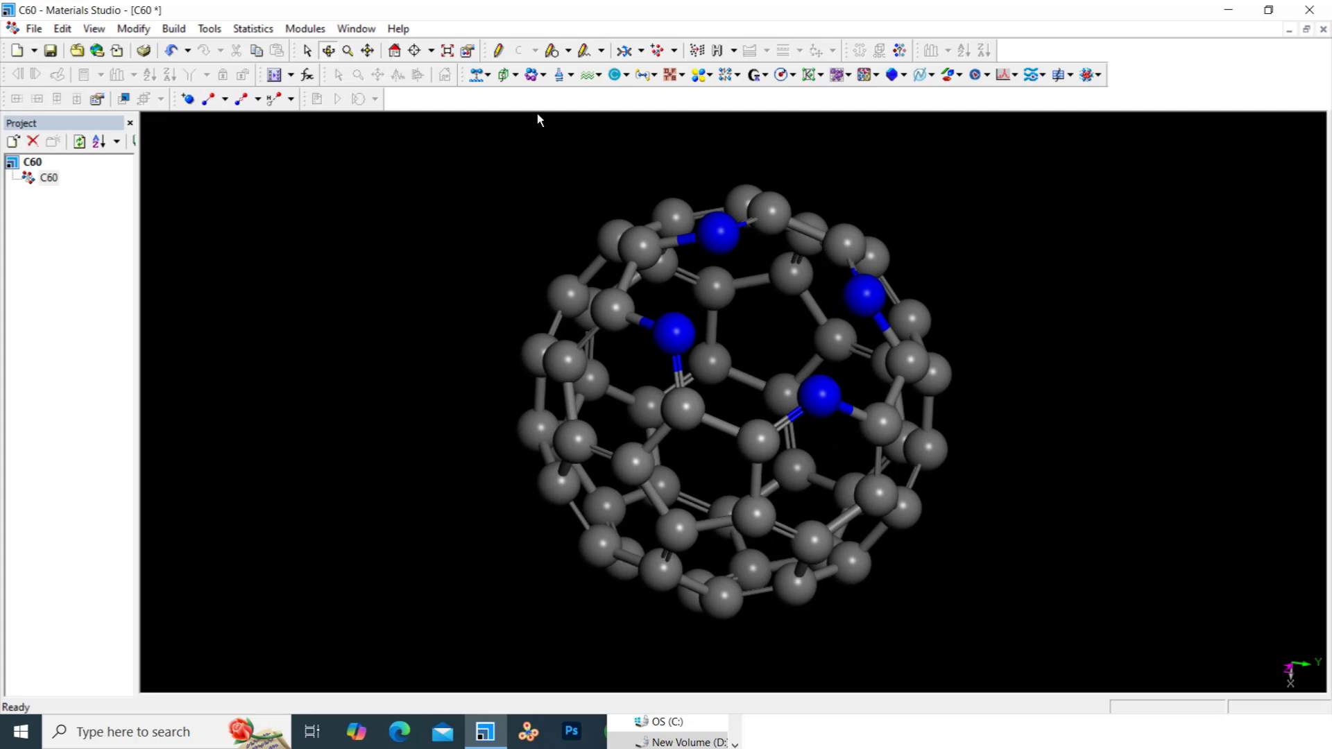
pyautogui.click(498, 51)
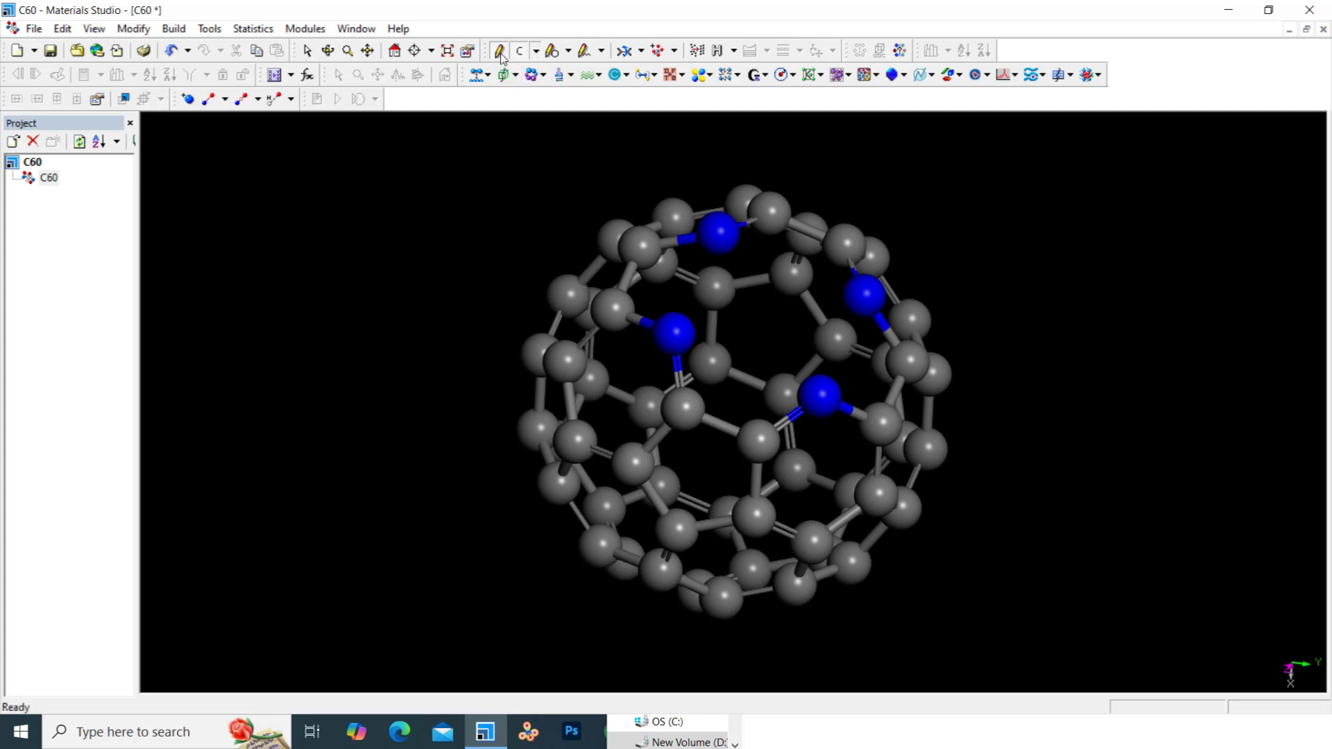
# - Pick iron (Fe, atomic number 26) from the periodic table as the sketching element
pyautogui.click(536, 52)
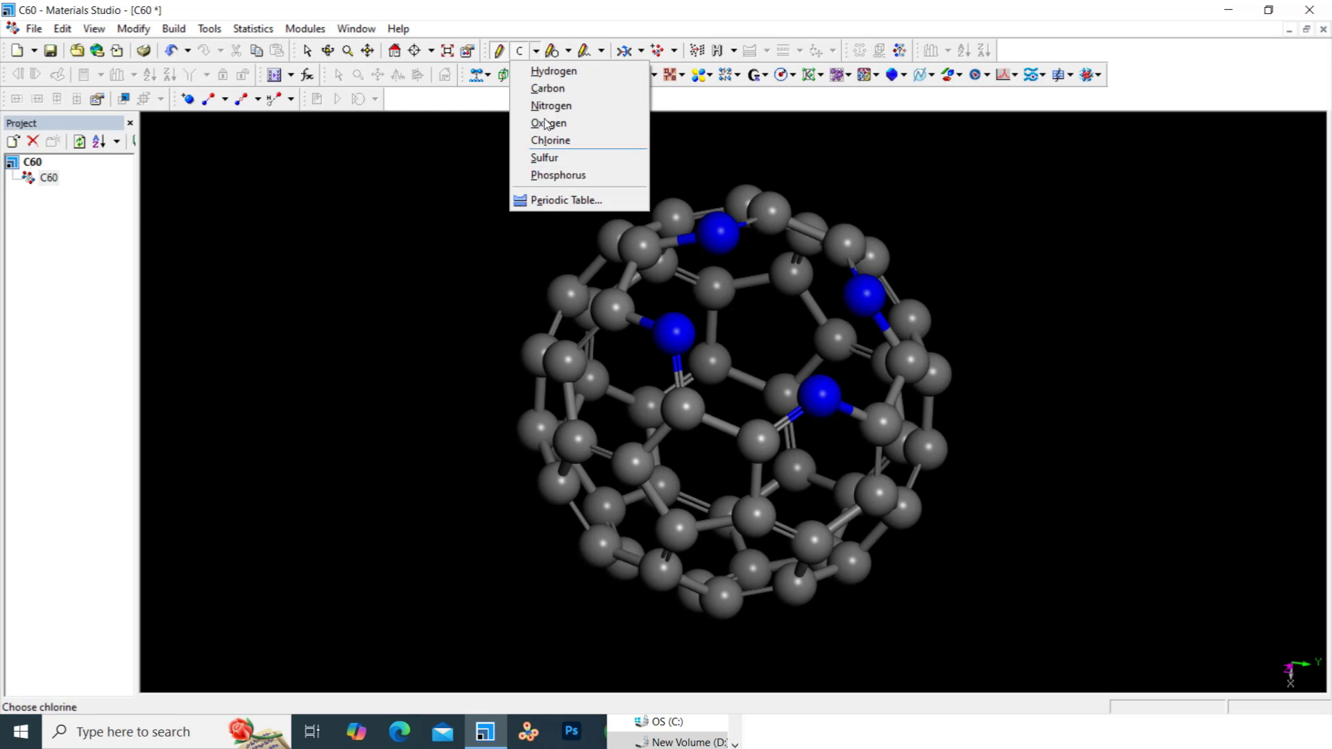
pyautogui.click(536, 53)
pyautogui.click(535, 52)
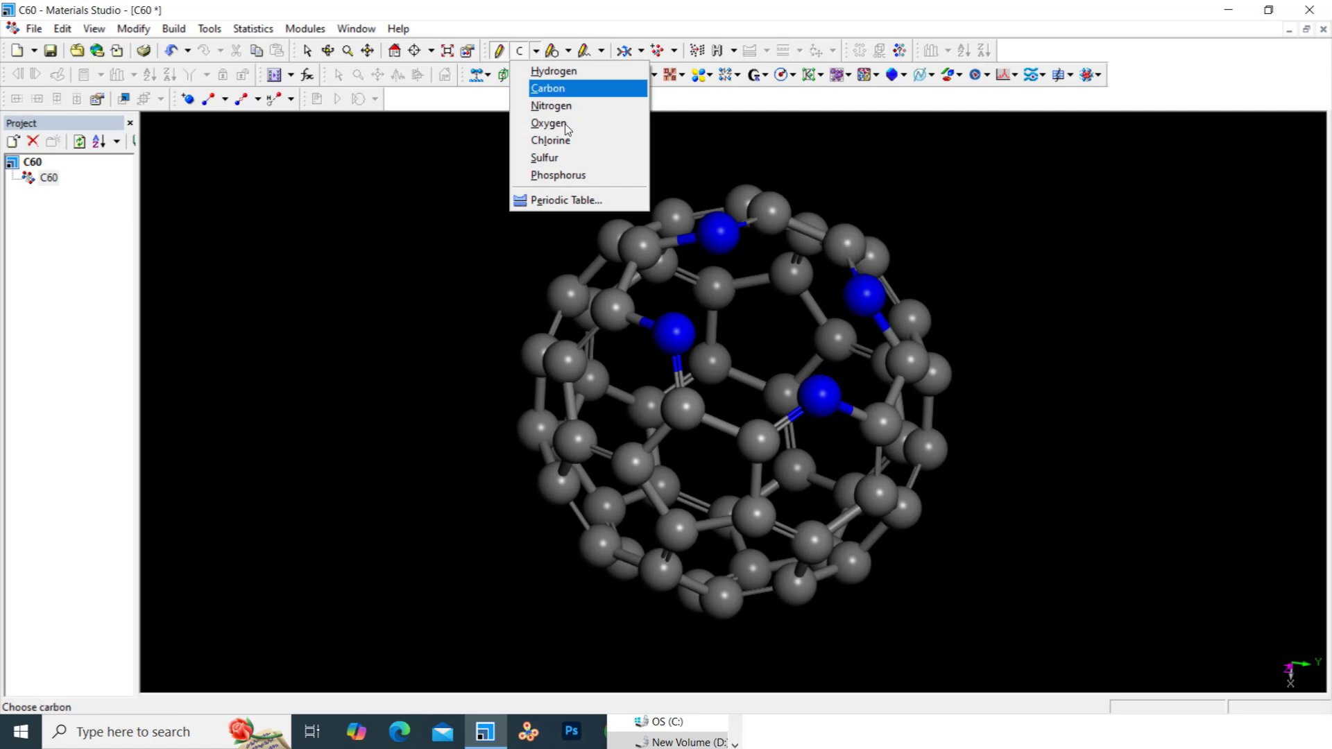
pyautogui.click(550, 201)
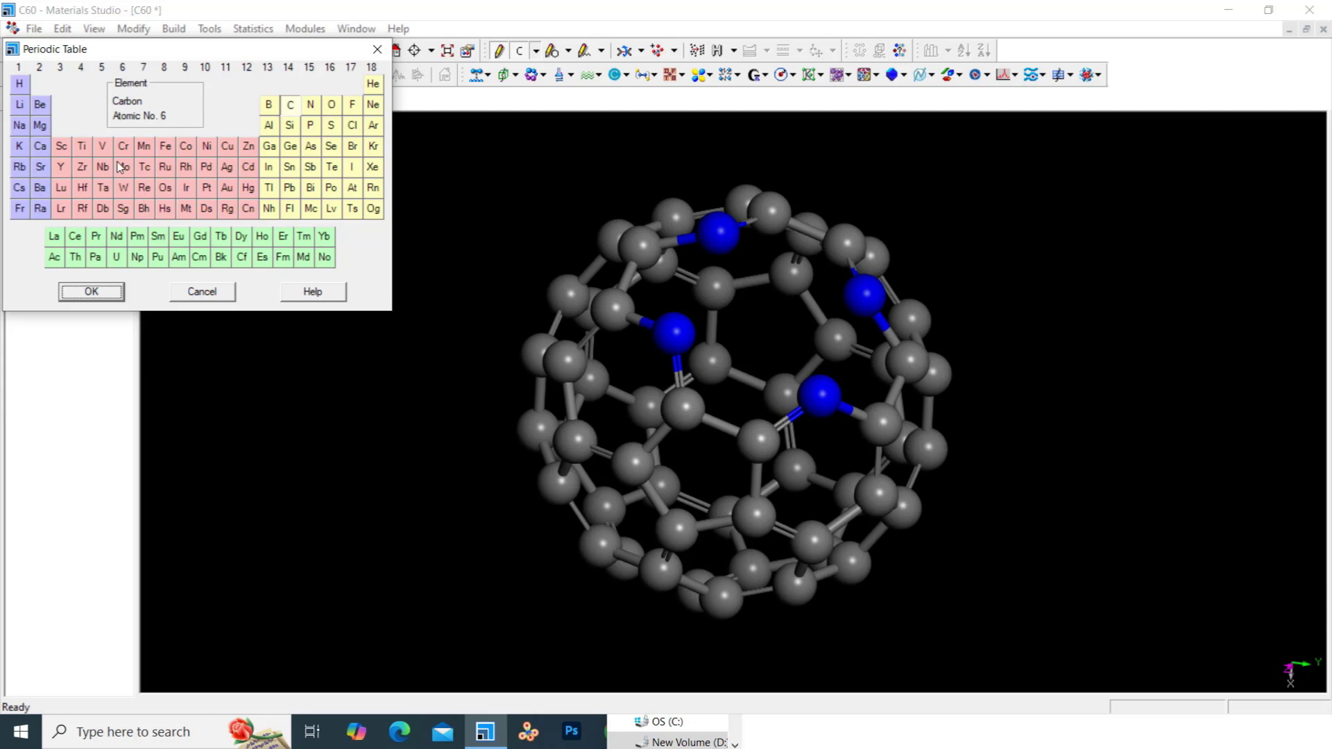
pyautogui.click(165, 147)
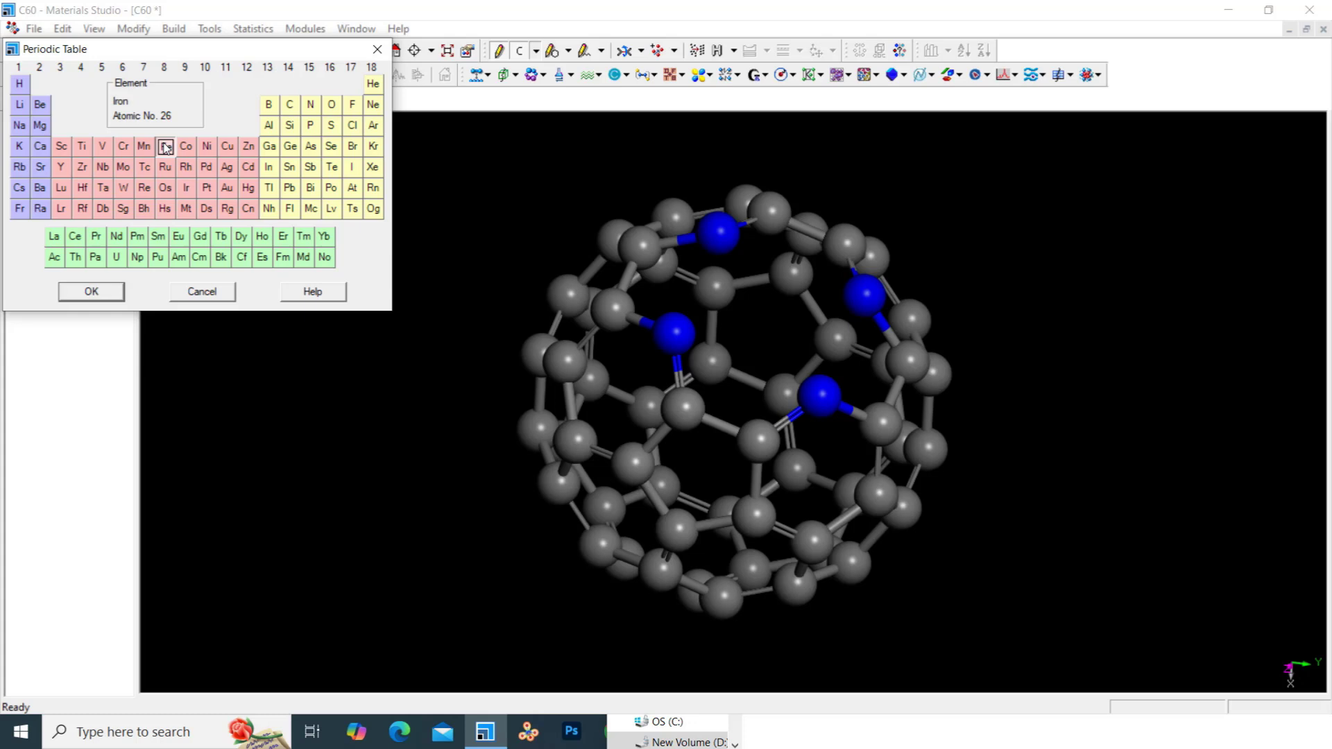
pyautogui.click(91, 292)
pyautogui.keyDown('alt'); pyautogui.click(683, 409); pyautogui.keyUp('alt')
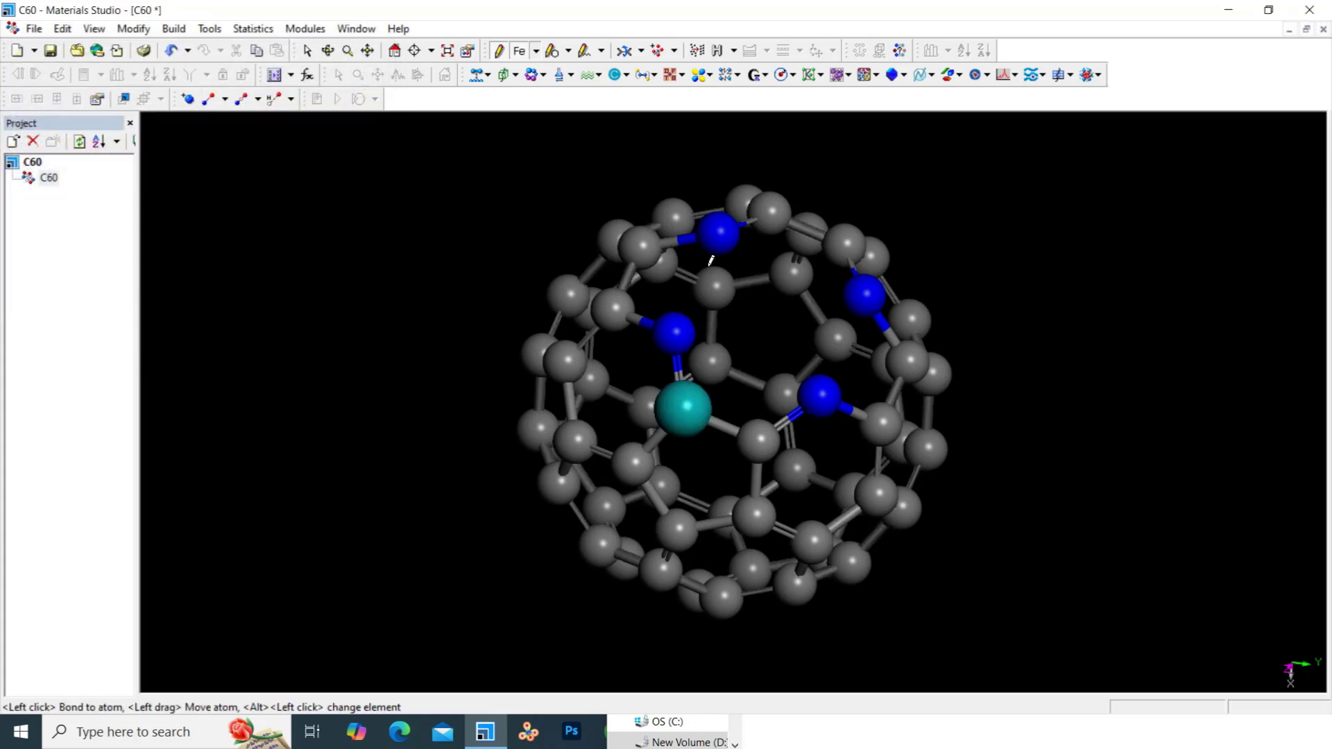
# - Sketch an Fe atom bonded to the top nitrogen outside the cage, deleting the extra end atom
pyautogui.click(726, 223)
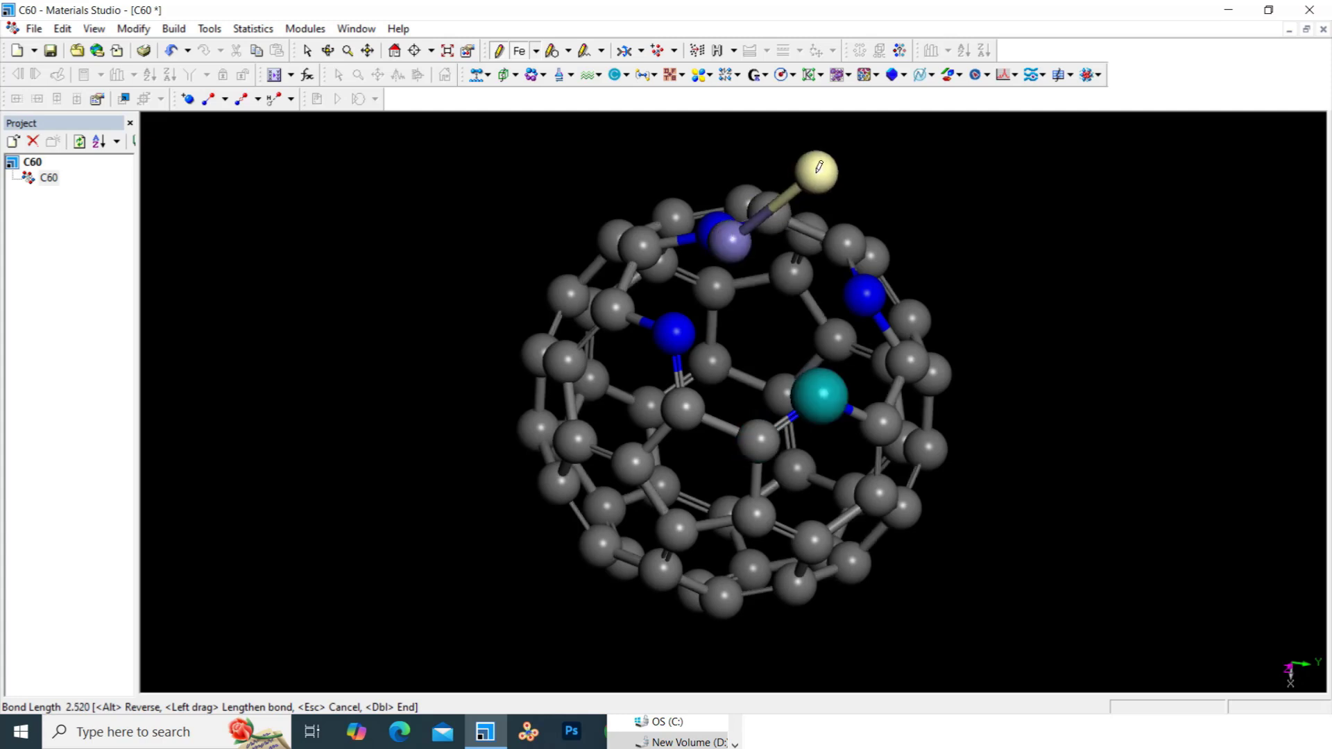
pyautogui.click(818, 166)
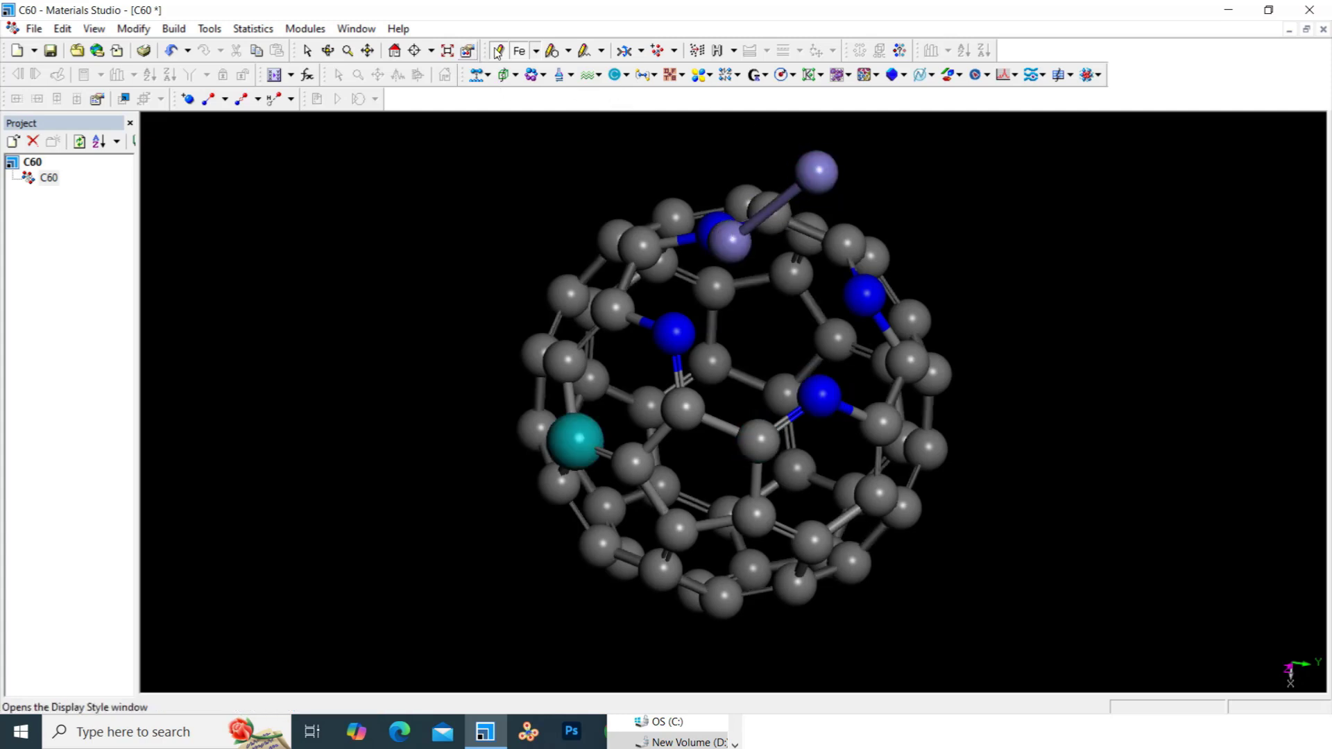
pyautogui.click(328, 50)
pyautogui.moveTo(519, 316)
pyautogui.mouseDown()
pyautogui.moveTo(593, 289)
pyautogui.moveTo(970, 396)
pyautogui.mouseUp()
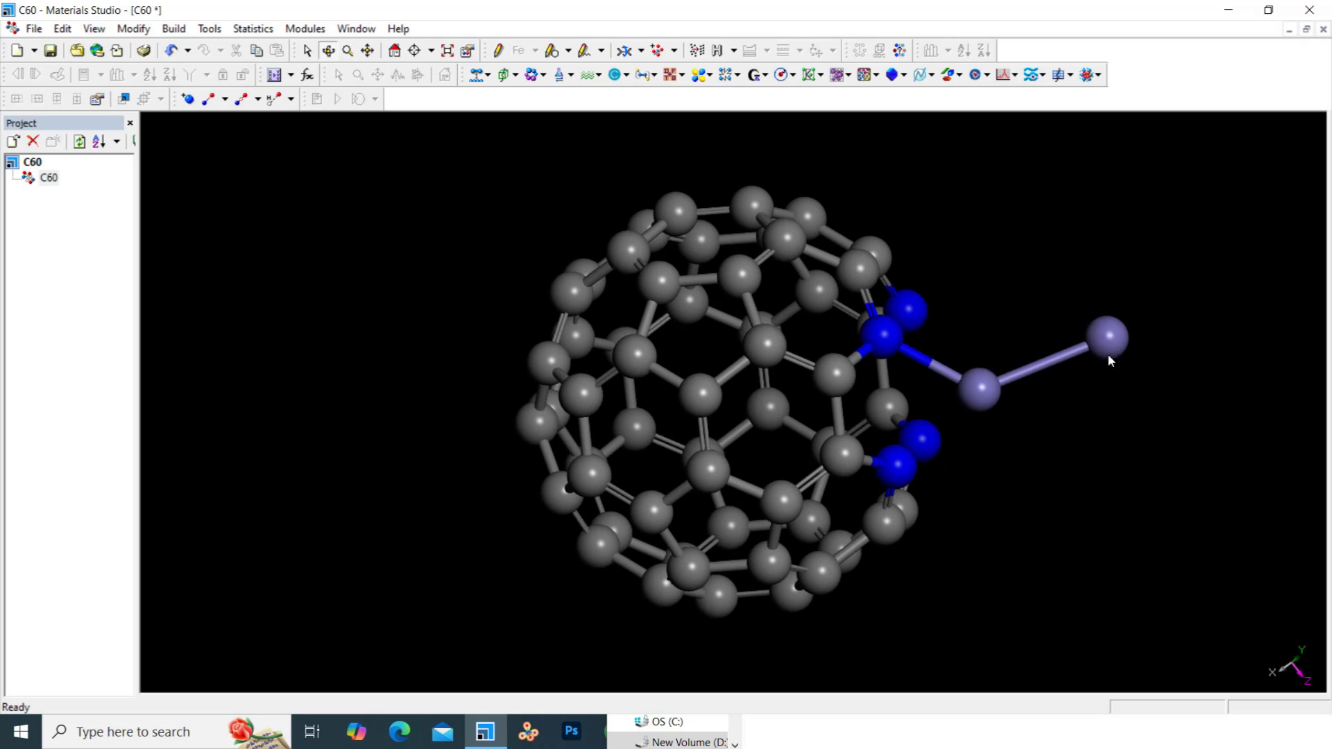
pyautogui.click(1121, 377)
pyautogui.press('Delete')
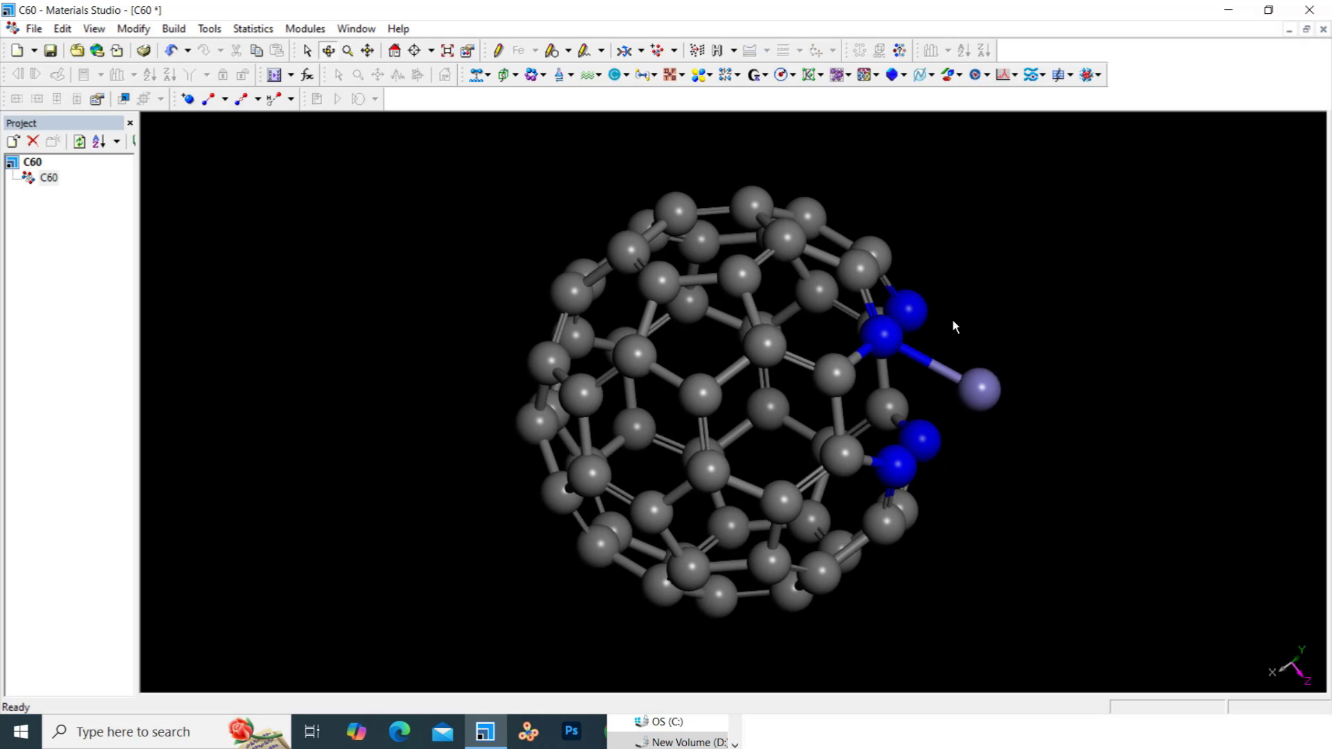
pyautogui.moveTo(954, 327); pyautogui.dragTo(755, 237)
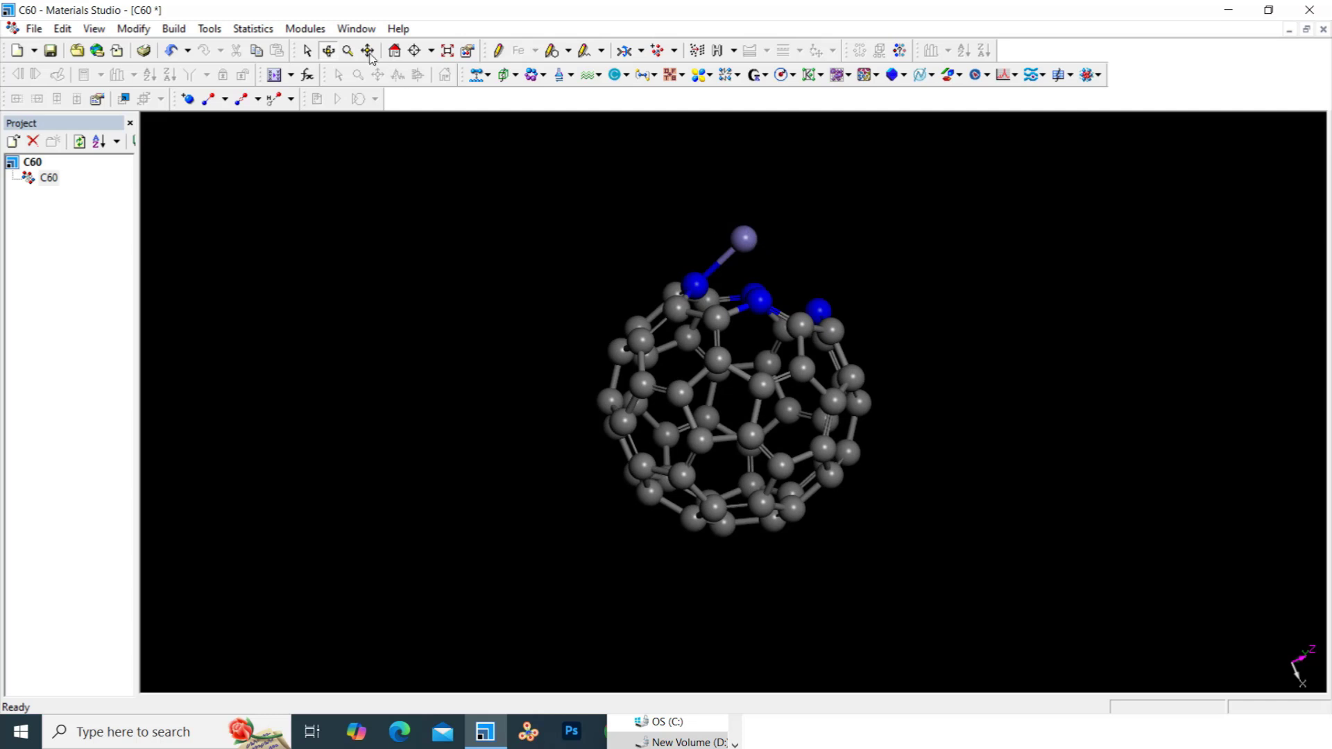
# - Select atoms on the cage's right edge, rotate to view another side, then clear the selection
pyautogui.click(308, 51)
pyautogui.click(748, 242)
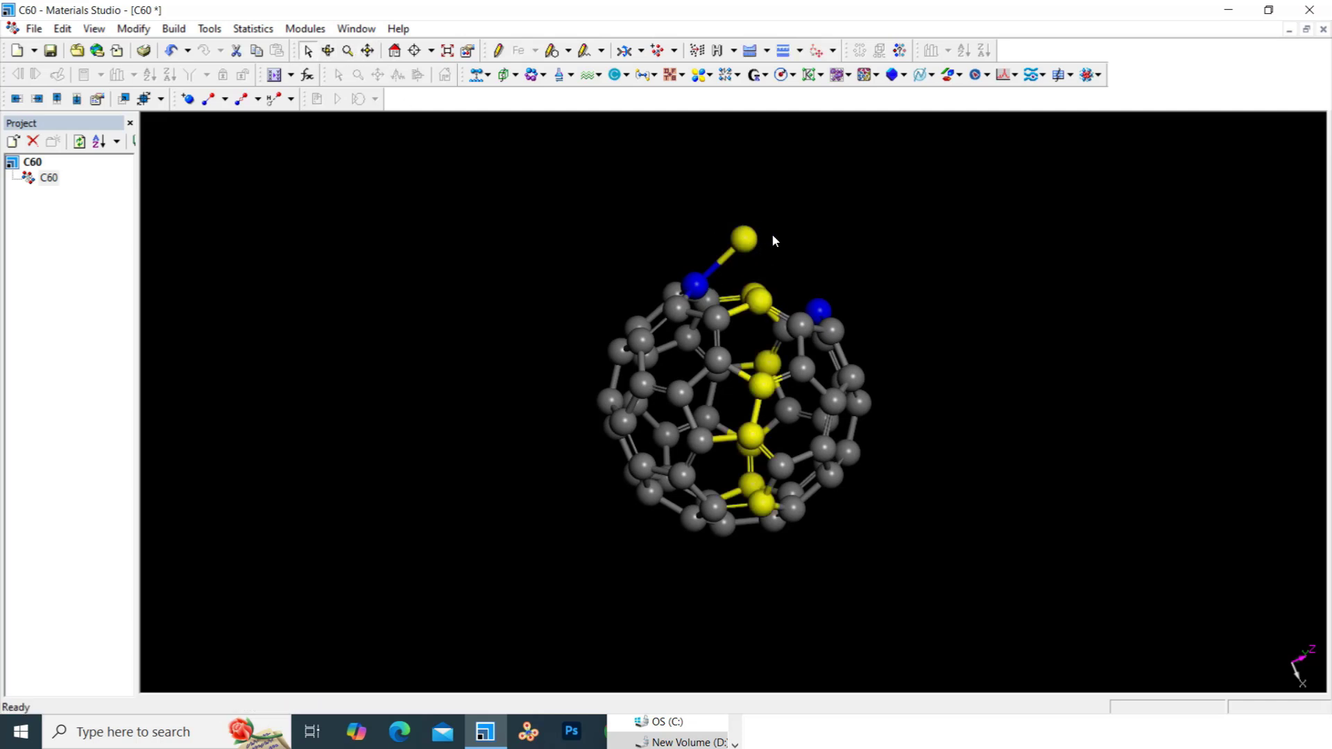
pyautogui.click(859, 270)
pyautogui.click(859, 401)
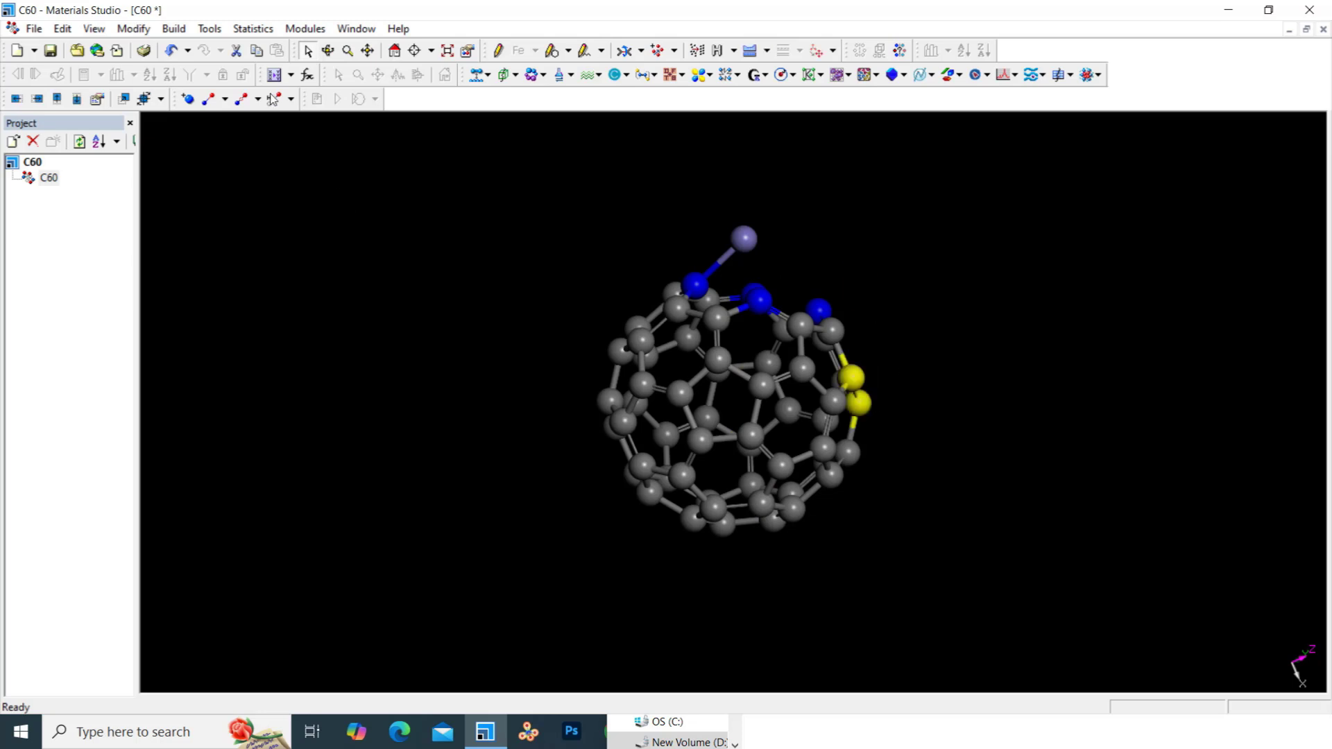
pyautogui.click(328, 52)
pyautogui.moveTo(693, 318); pyautogui.dragTo(938, 422)
pyautogui.click(938, 422)
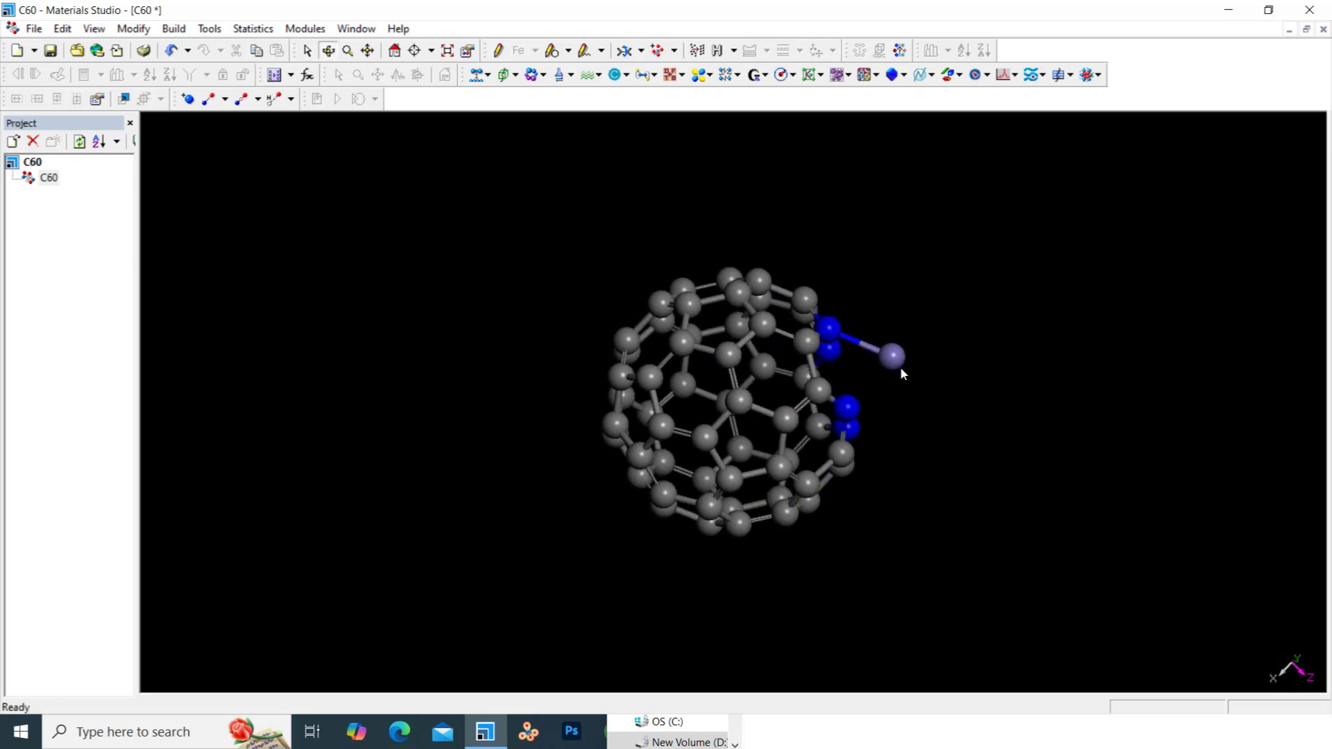
# - Bring the iron atom over the centre of the four-nitrogen ring, facing front
pyautogui.moveTo(735, 243); pyautogui.dragTo(584, 299)
pyautogui.moveTo(743, 440); pyautogui.dragTo(751, 372)
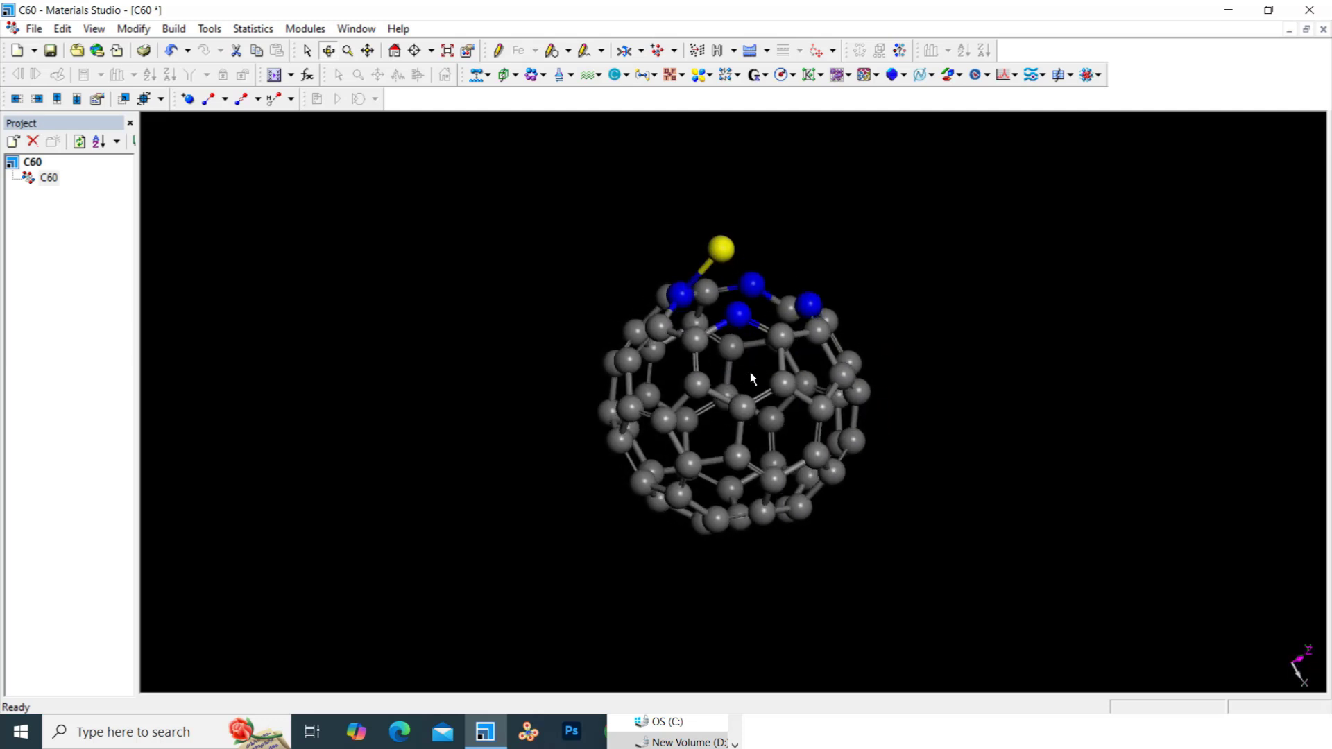
pyautogui.moveTo(726, 250); pyautogui.dragTo(763, 421)
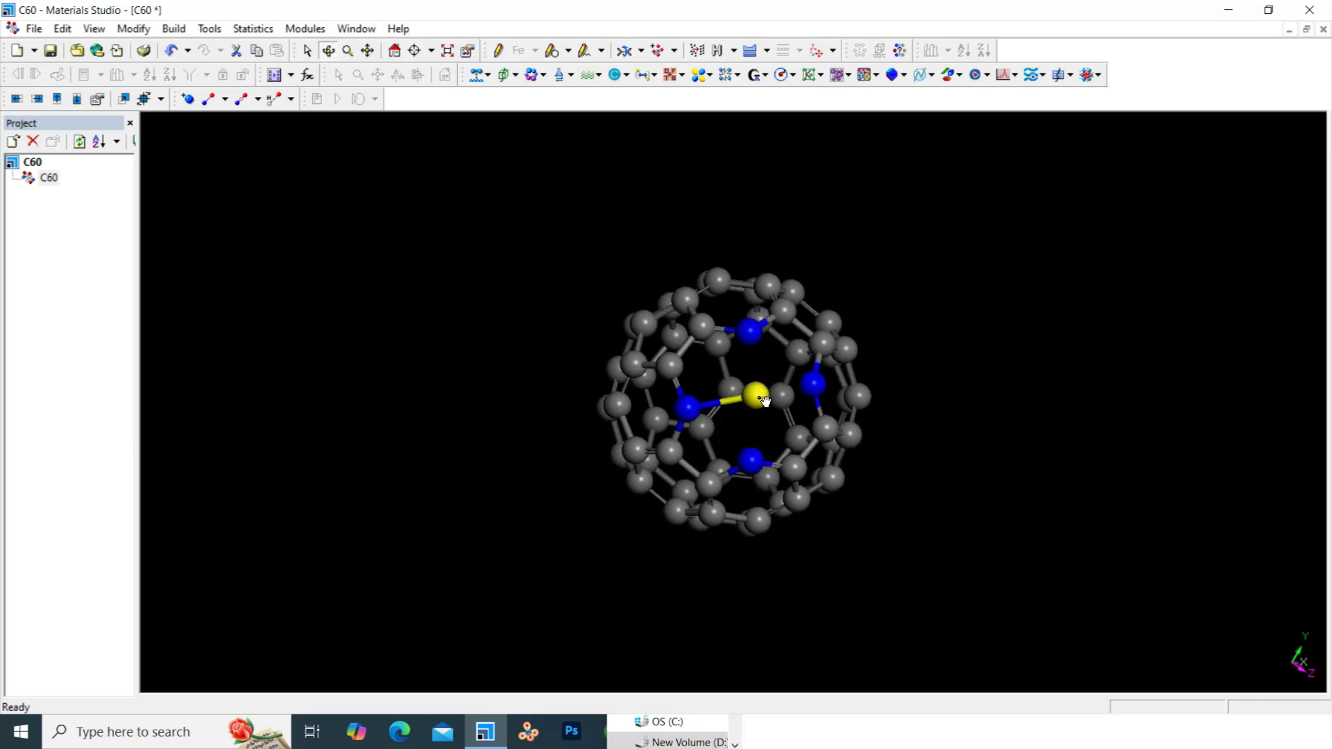
pyautogui.moveTo(763, 400); pyautogui.dragTo(755, 399)
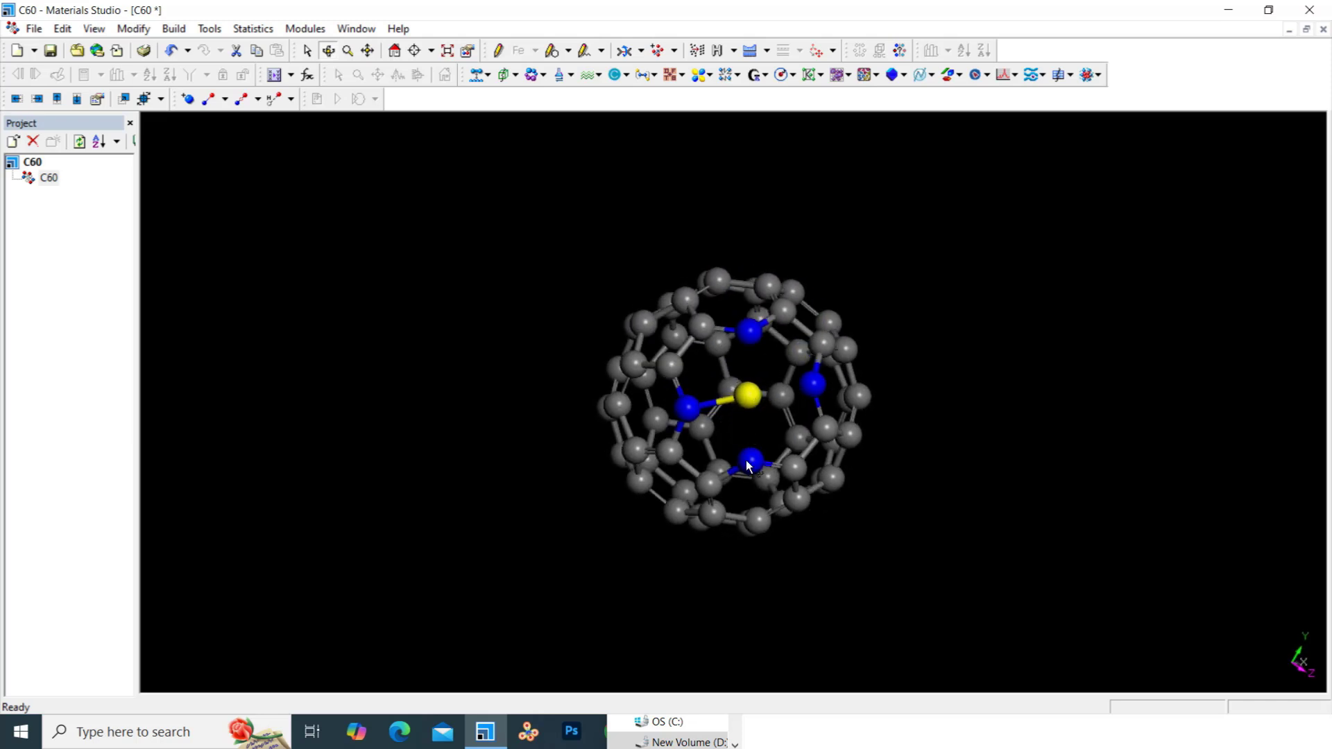
pyautogui.moveTo(747, 460); pyautogui.dragTo(739, 320)
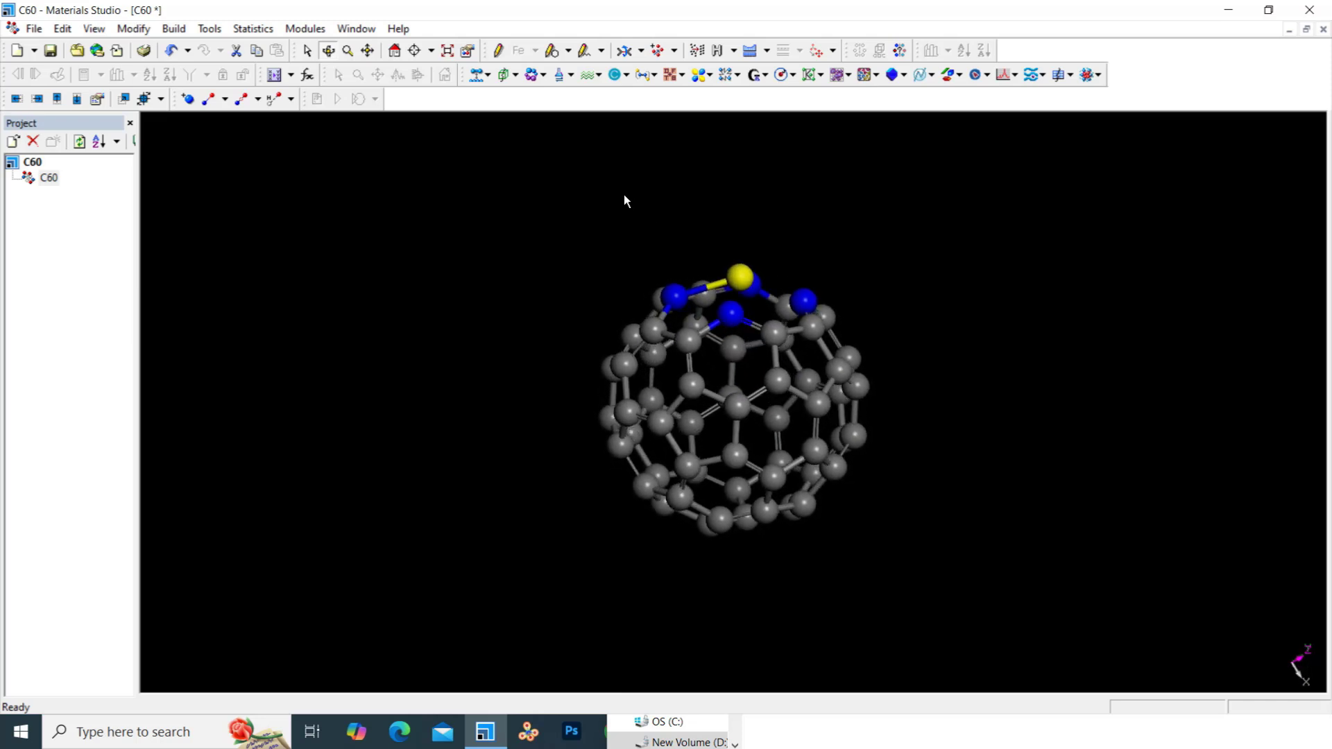
pyautogui.moveTo(624, 201); pyautogui.dragTo(615, 373)
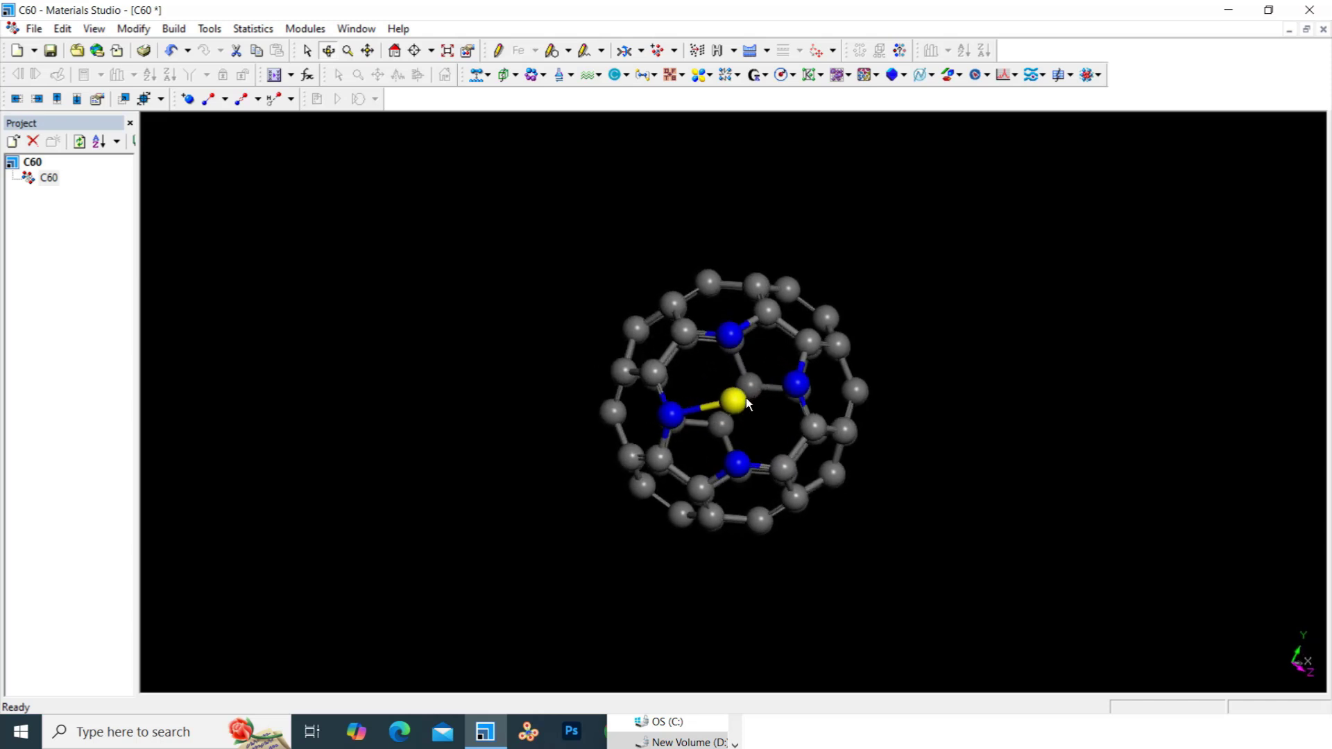
pyautogui.moveTo(746, 398); pyautogui.dragTo(749, 406)
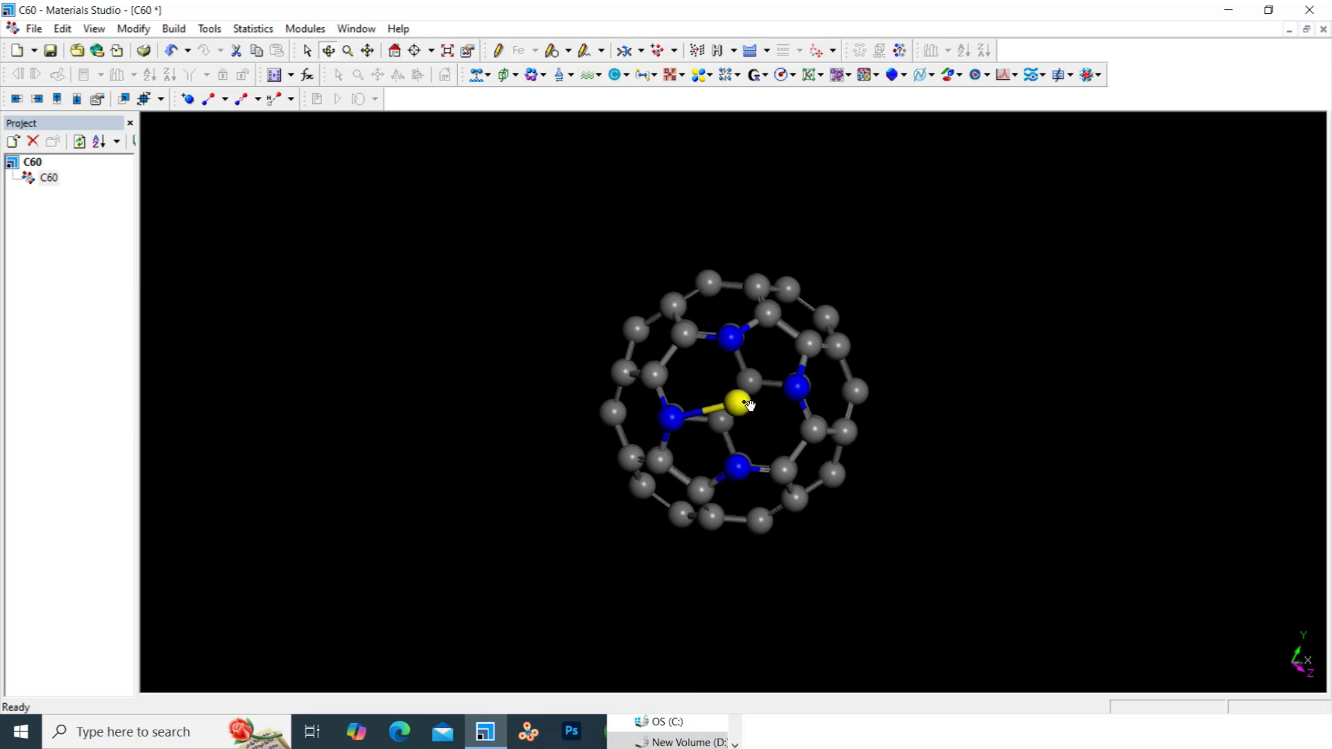
# - Calculate bonds so iron links to all four nitrogens, then rotate to check the Fe–N bonds
pyautogui.click(209, 101)
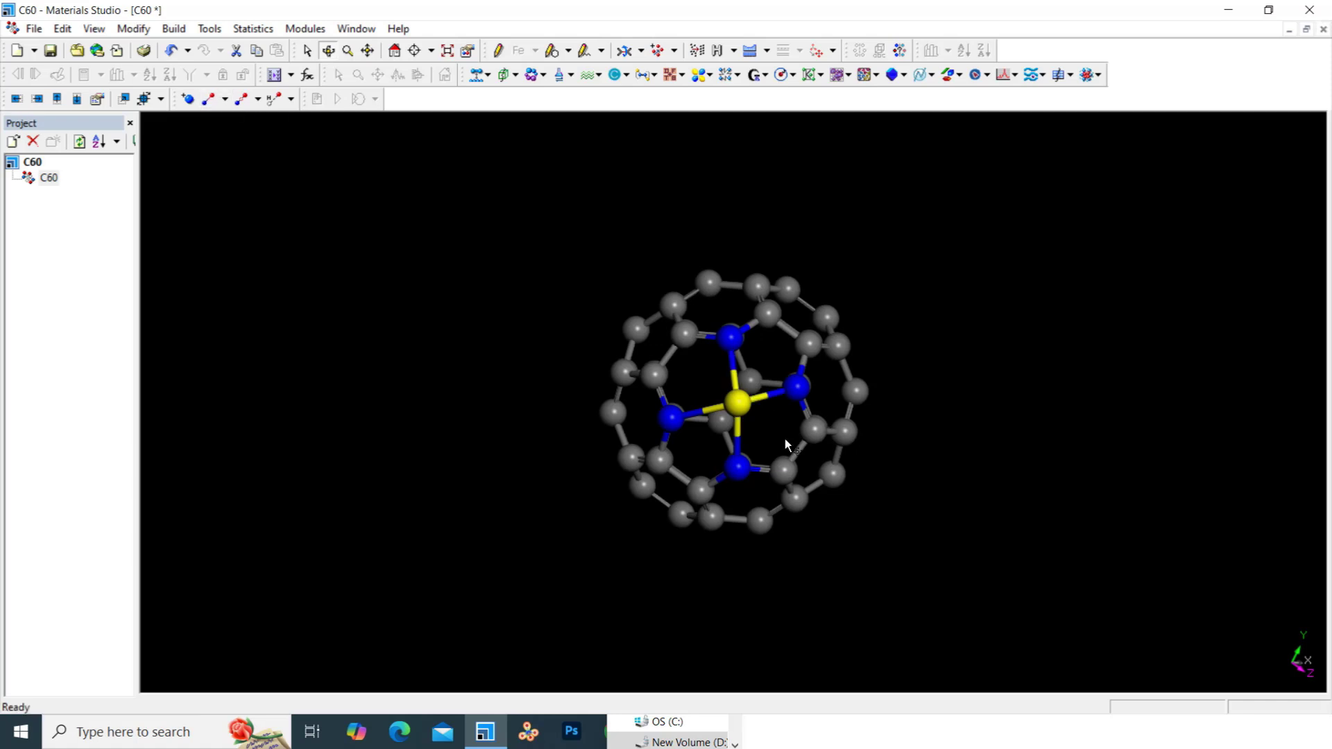
pyautogui.moveTo(782, 434); pyautogui.dragTo(1018, 290)
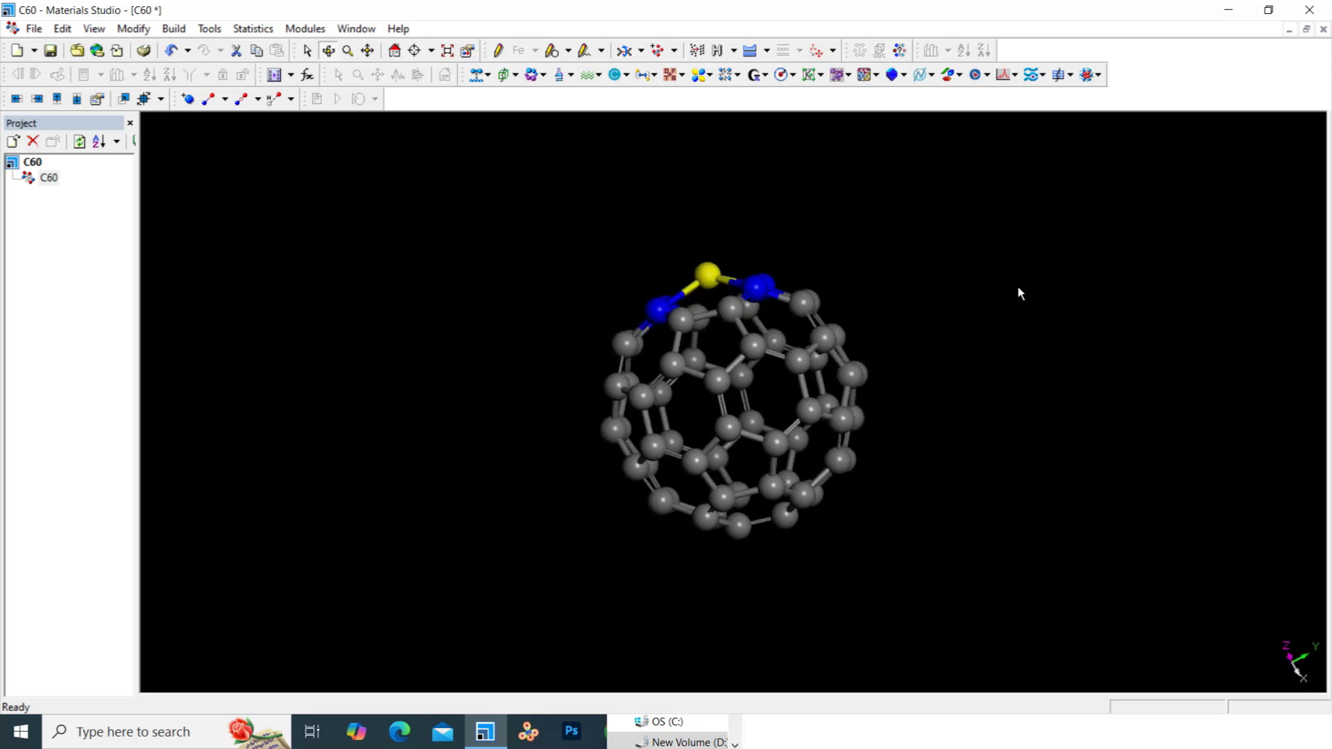
pyautogui.click(1018, 291)
pyautogui.moveTo(800, 238); pyautogui.dragTo(820, 393)
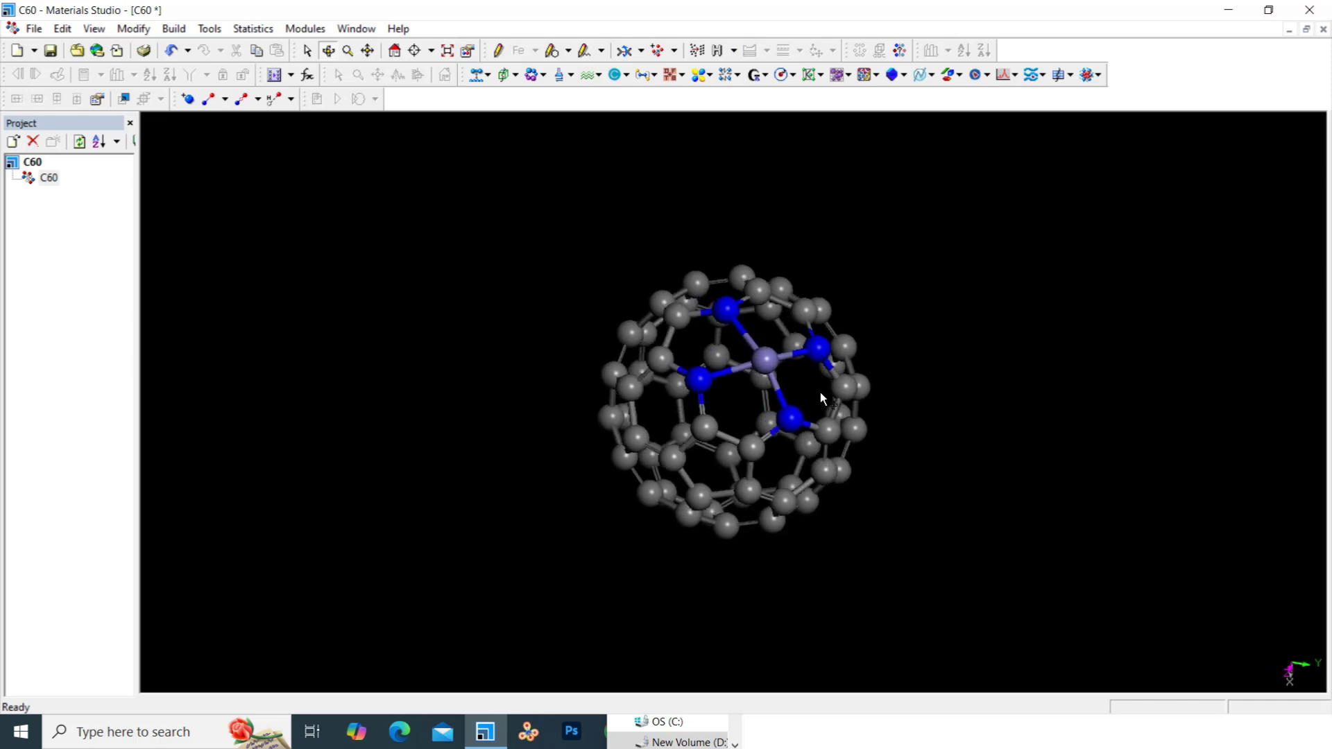
pyautogui.moveTo(822, 385)
pyautogui.mouseDown()
pyautogui.moveTo(834, 313)
pyautogui.moveTo(835, 384)
pyautogui.moveTo(839, 310)
pyautogui.moveTo(837, 393)
pyautogui.mouseUp()
# - Turn the cage so the Fe–N4 site sits at its right edge and select the Fe atom
pyautogui.scroll(5, 781, 401)
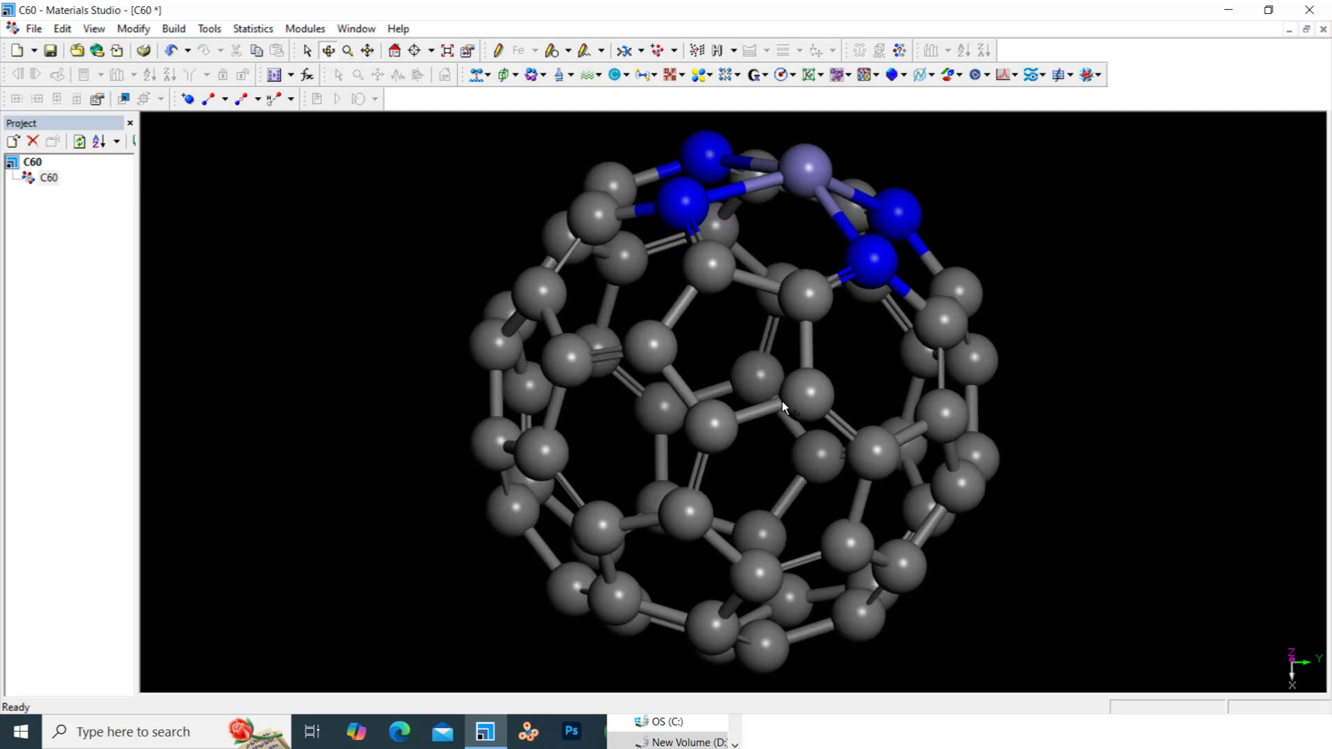
pyautogui.scroll(-5, 781, 401)
pyautogui.moveTo(690, 456); pyautogui.dragTo(706, 485)
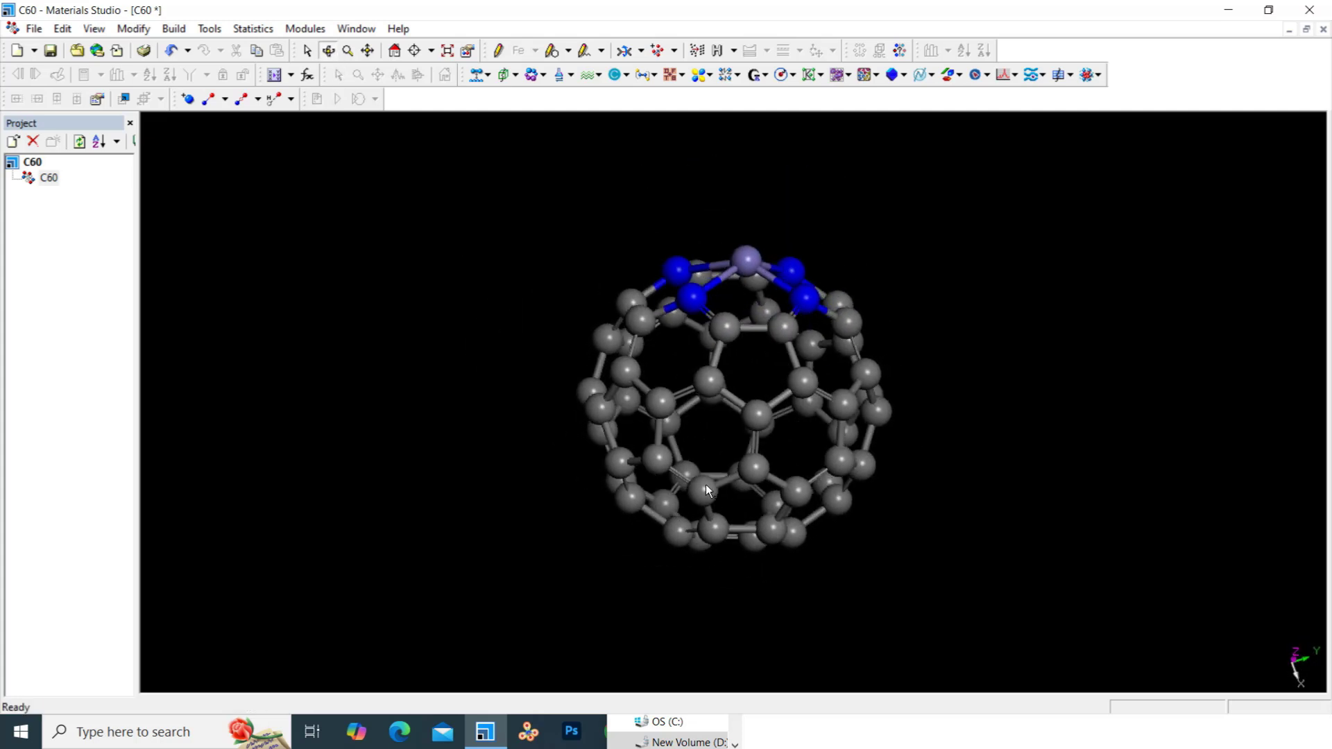
pyautogui.click(308, 52)
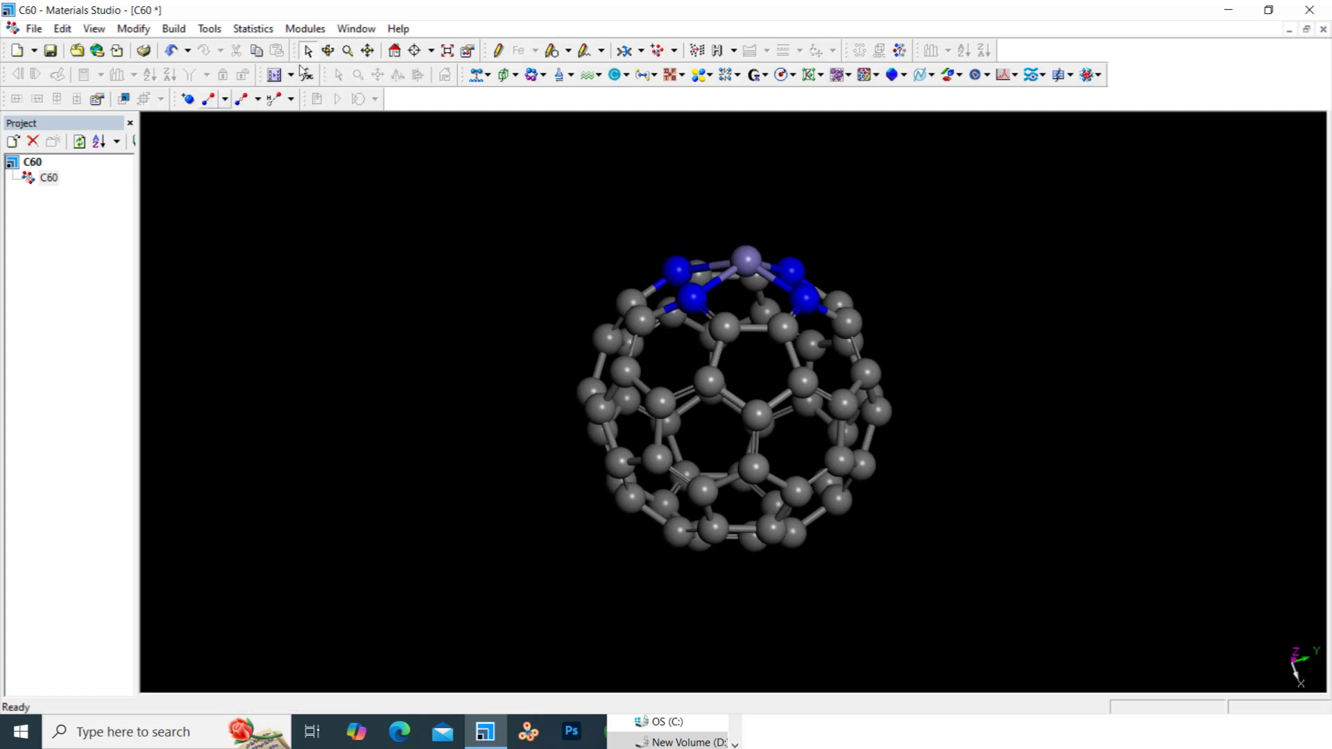
pyautogui.click(328, 50)
pyautogui.moveTo(665, 394); pyautogui.dragTo(985, 440)
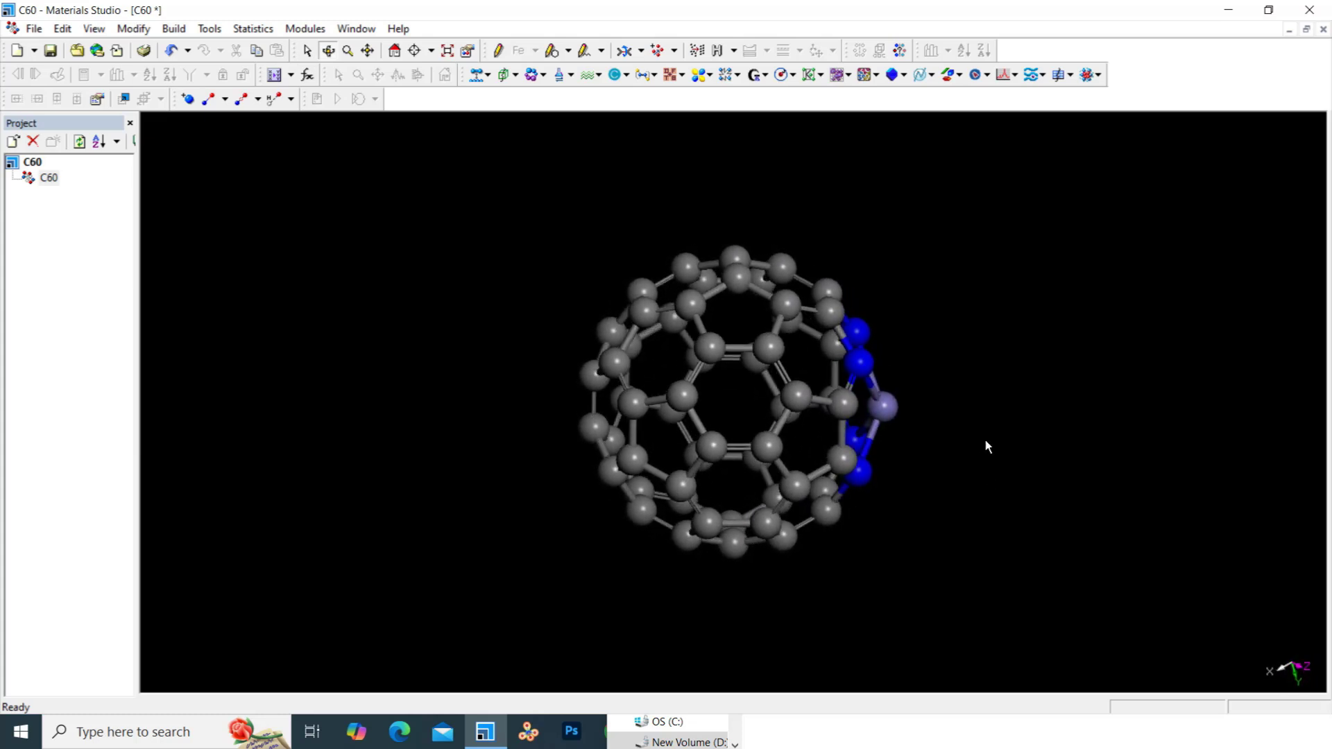
pyautogui.click(901, 426)
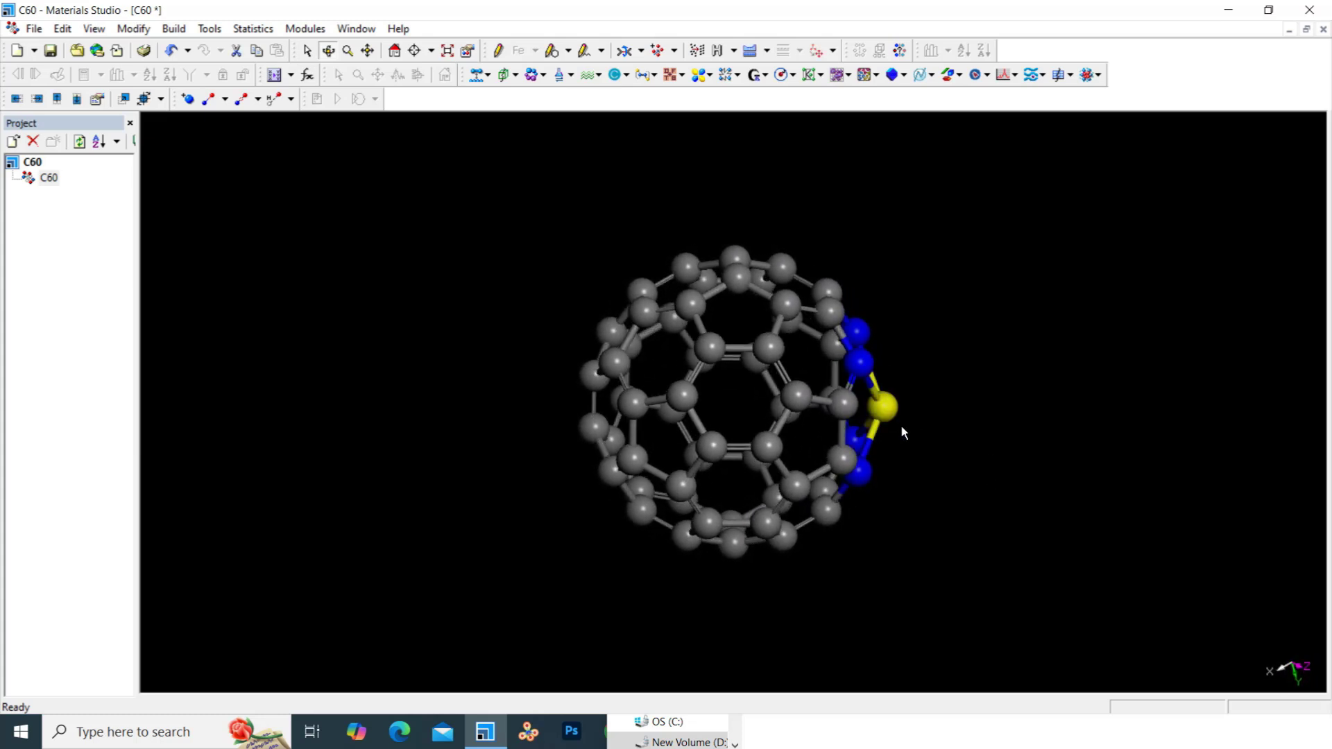
# - Sketch a chain of nitrogen atoms outward from the iron atom
pyautogui.click(498, 52)
pyautogui.click(536, 51)
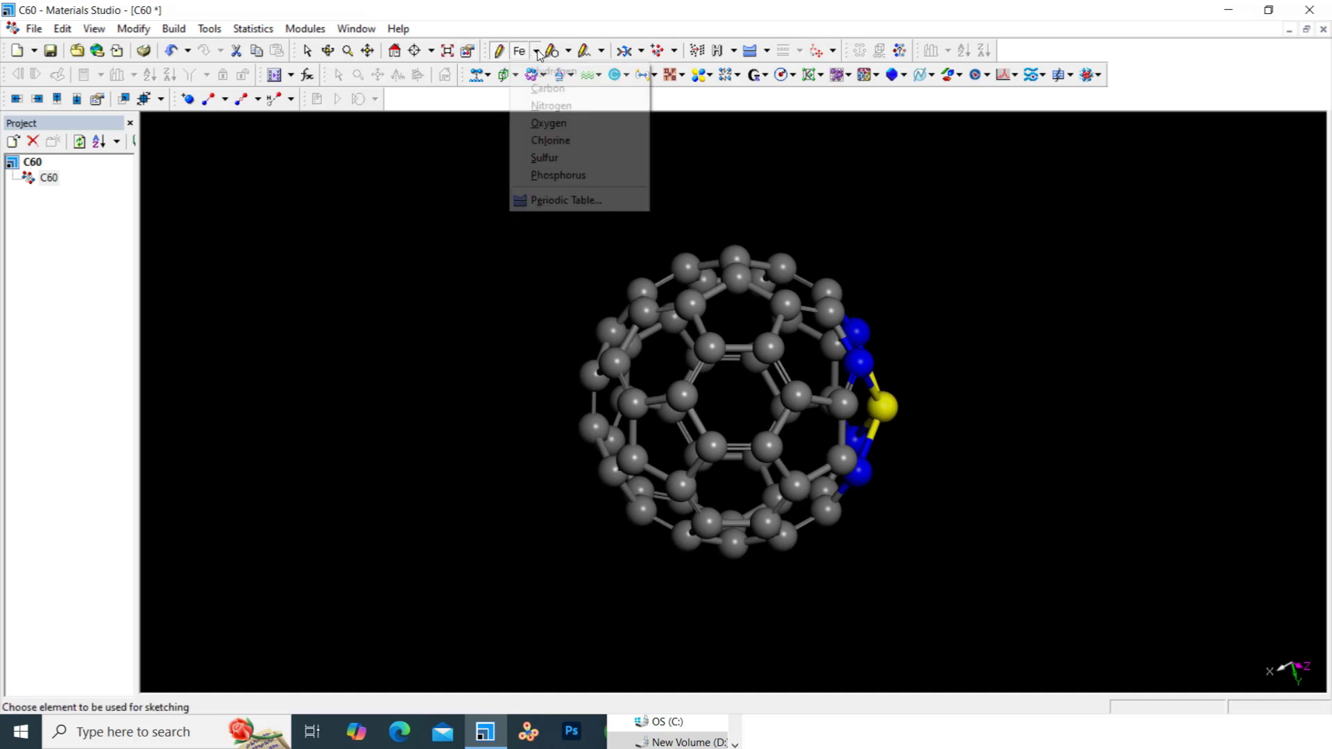
pyautogui.click(551, 106)
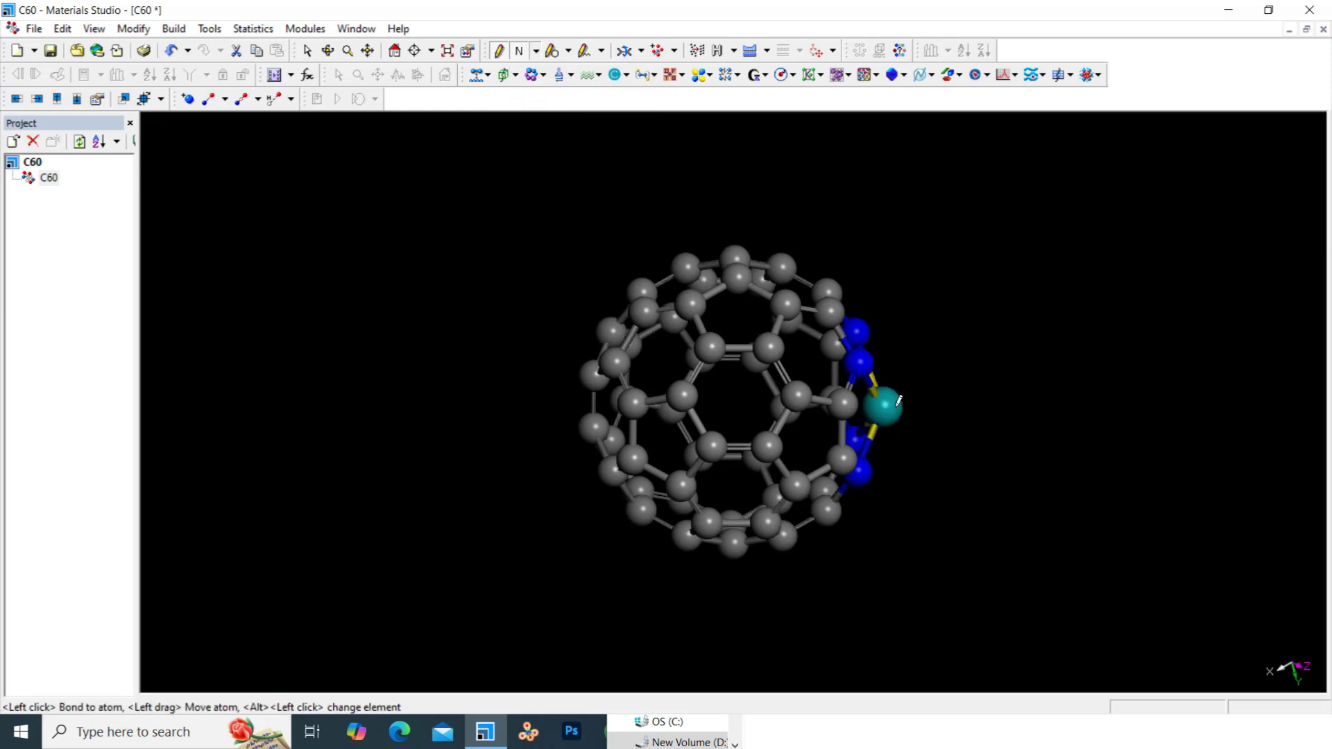
pyautogui.click(898, 400)
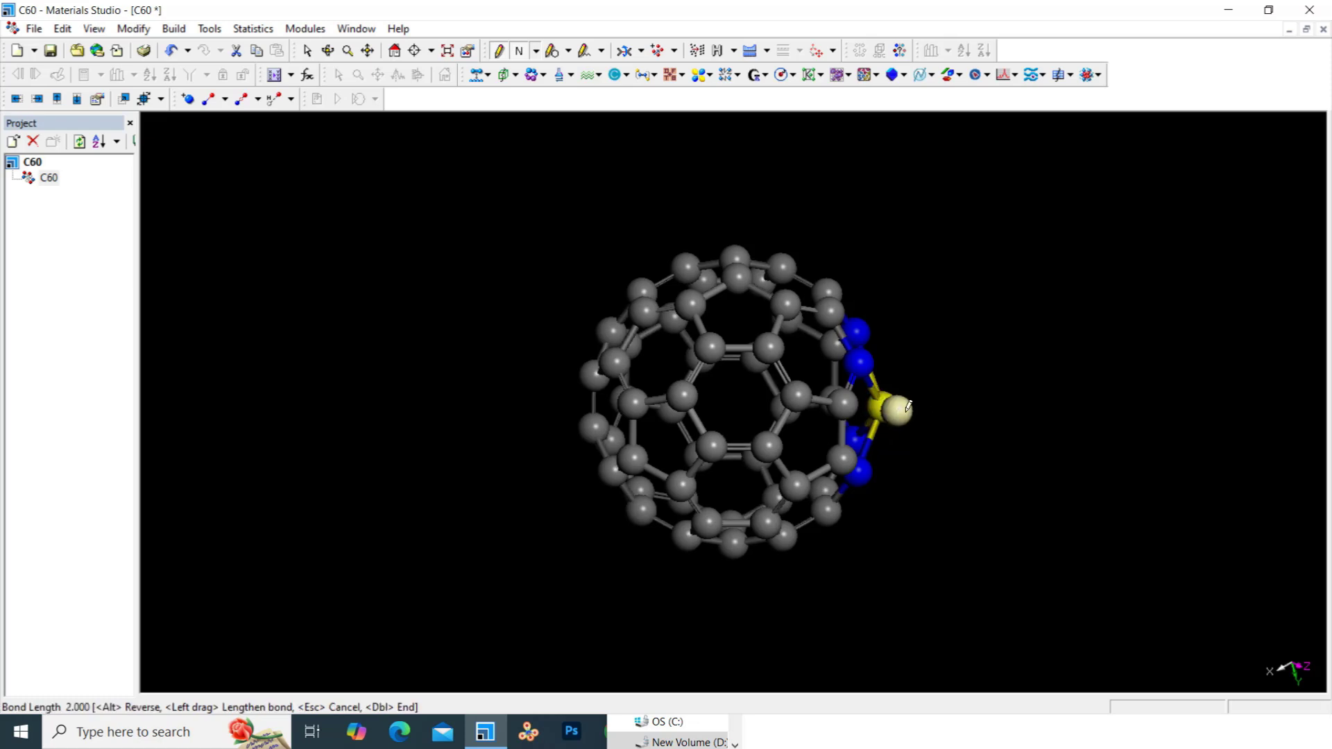
pyautogui.click(997, 396)
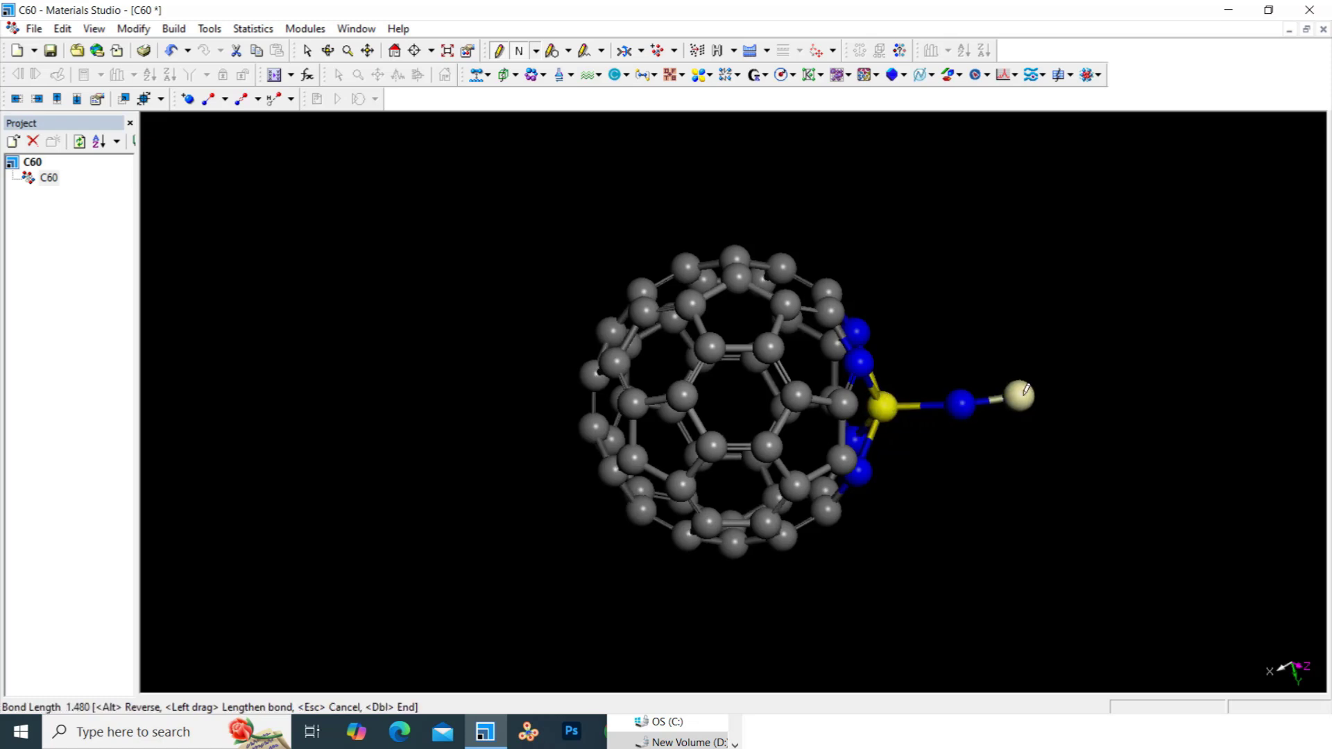
pyautogui.click(1040, 402)
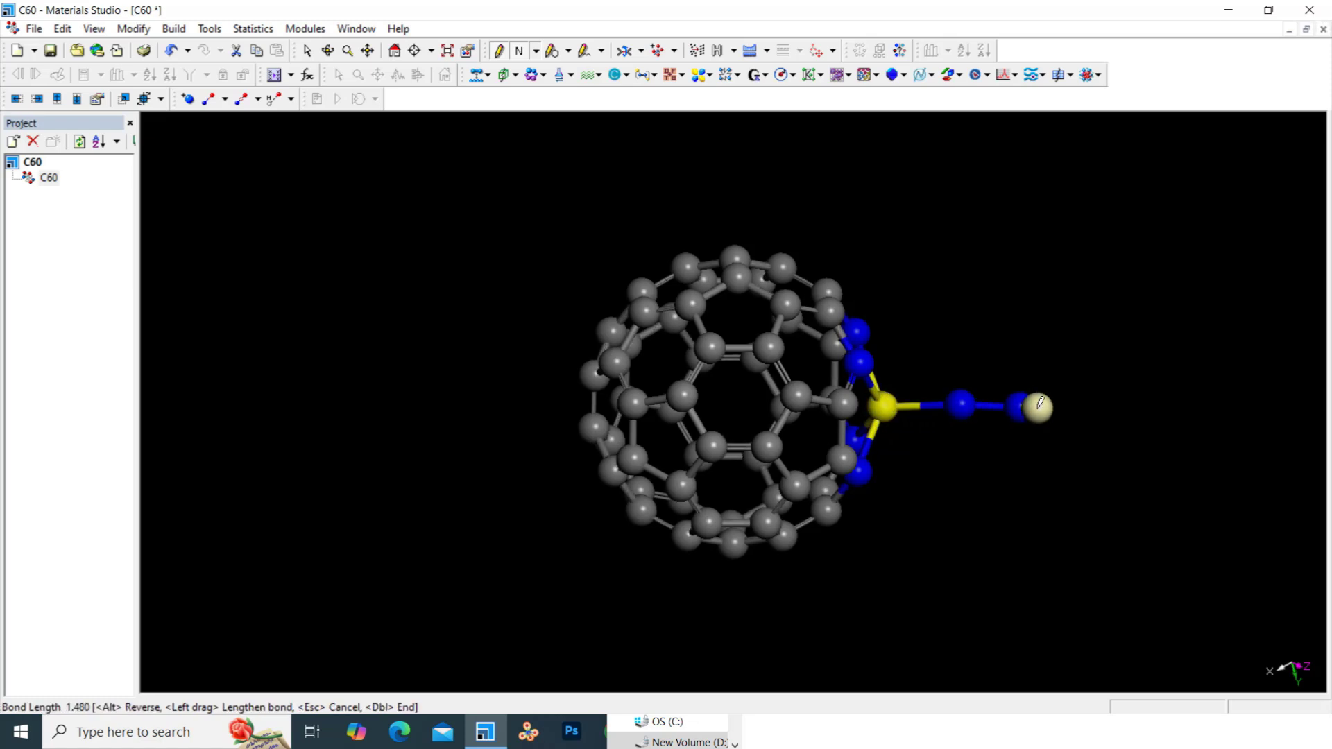
pyautogui.doubleClick(1041, 402)
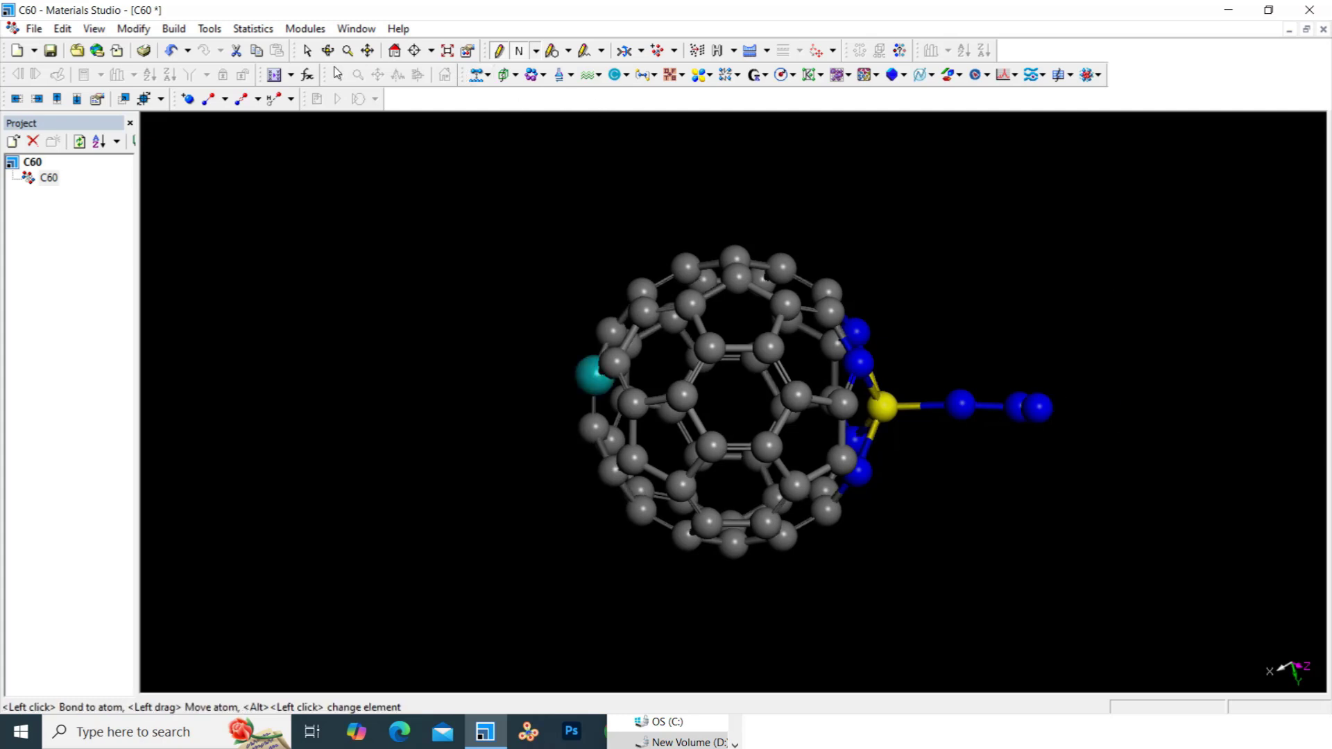
# - Delete the extra outermost nitrogen, leaving a two-atom N2 chain on Fe
pyautogui.click(328, 53)
pyautogui.moveTo(639, 247); pyautogui.dragTo(719, 450)
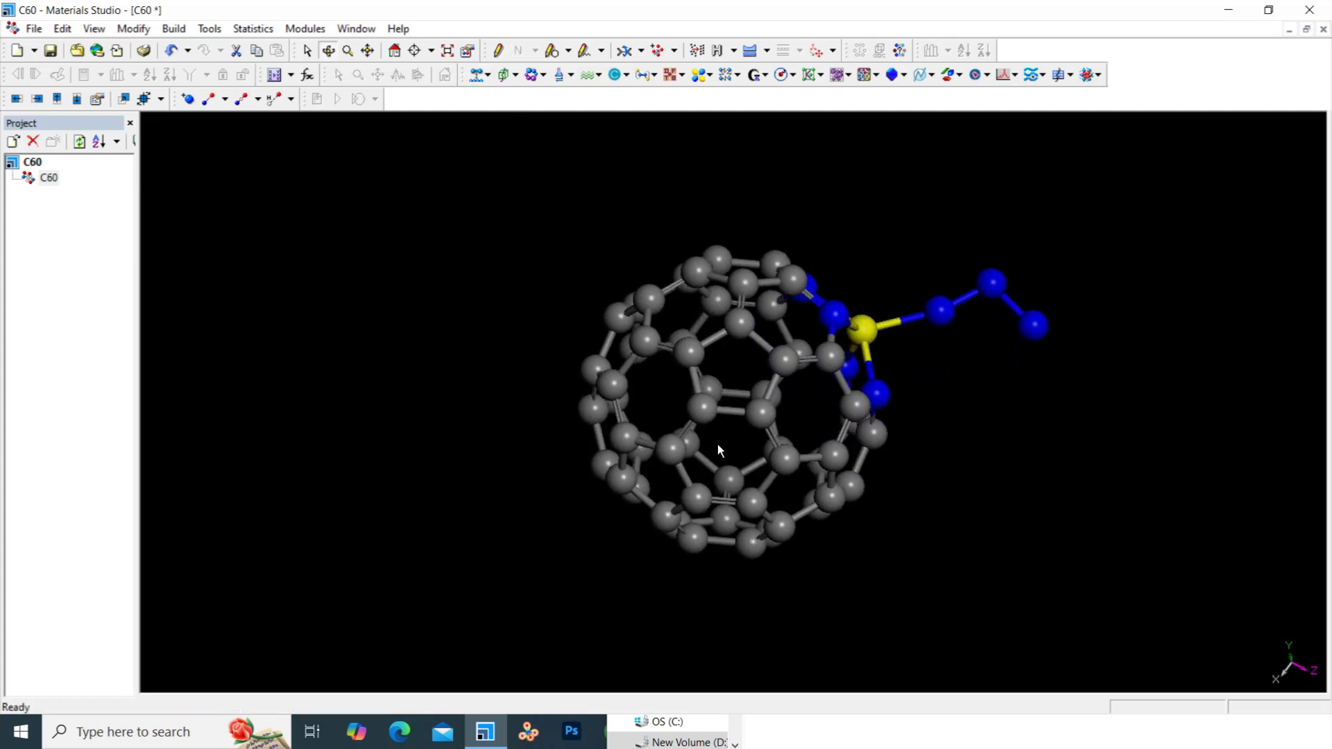
pyautogui.keyDown('shift'); pyautogui.click(1034, 326); pyautogui.keyUp('shift')
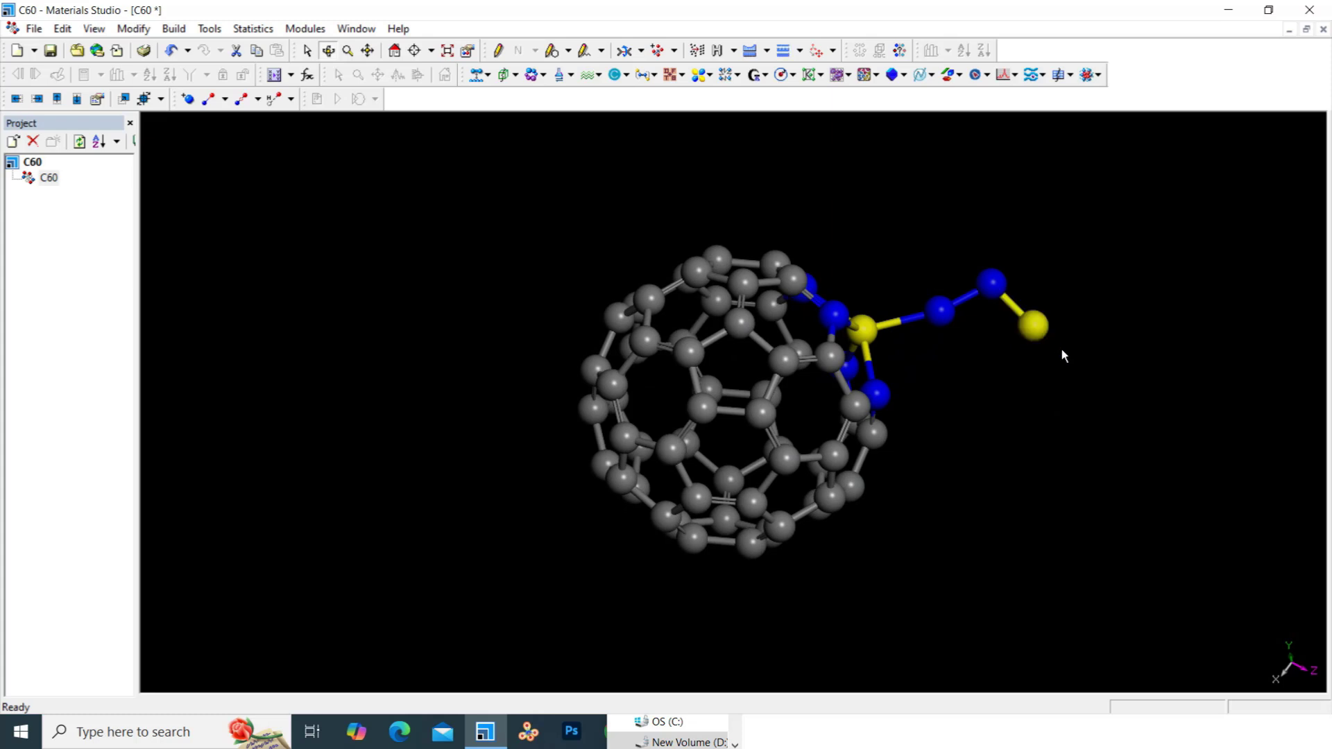
pyautogui.click(1052, 344)
pyautogui.moveTo(1024, 310); pyautogui.dragTo(1056, 353)
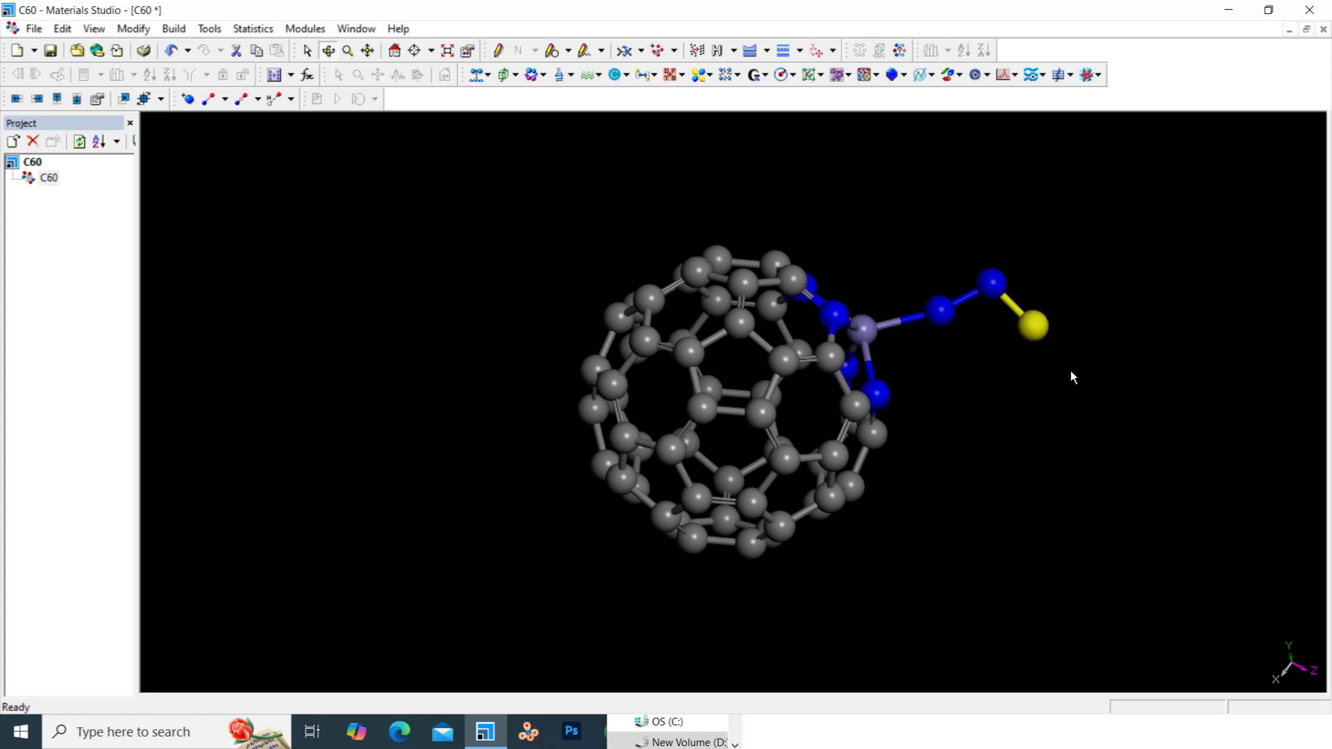
pyautogui.press('Delete')
pyautogui.moveTo(928, 239); pyautogui.dragTo(730, 212)
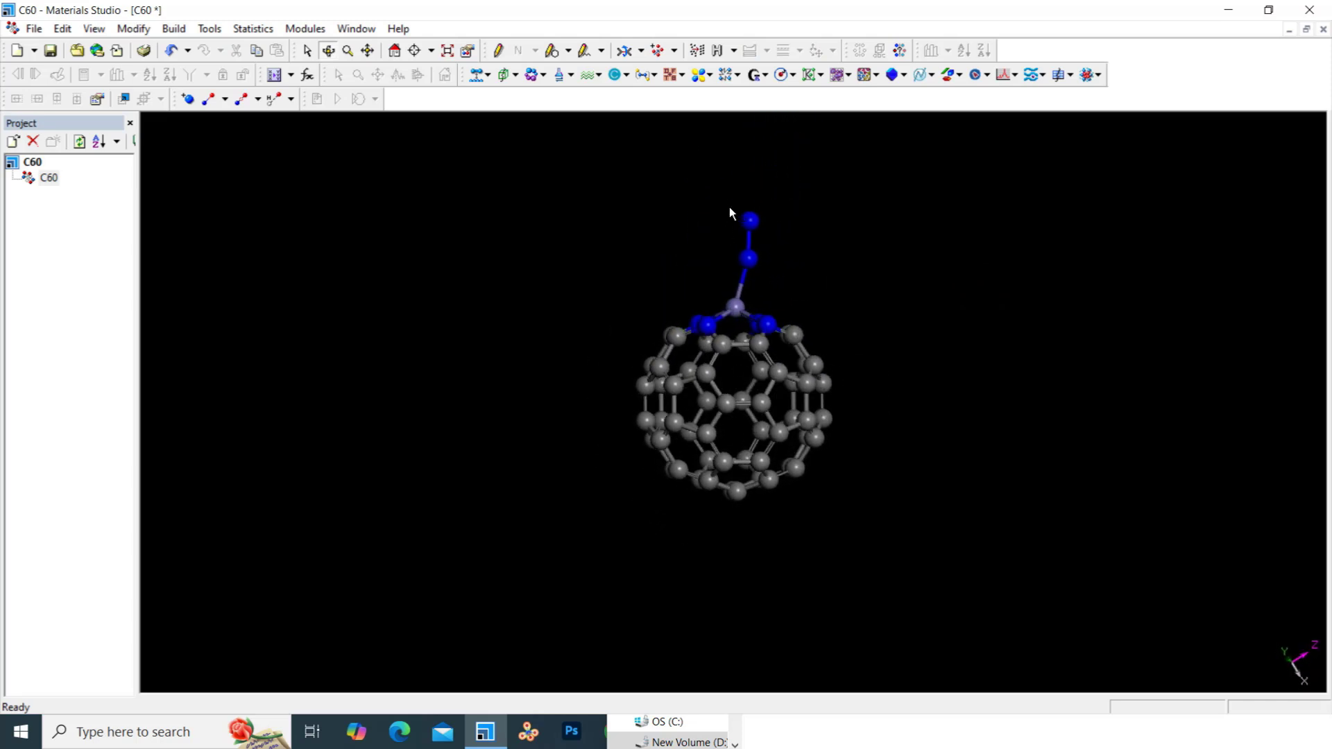
# - Select the two N2 nitrogens and shift them into an upright line above the iron
pyautogui.doubleClick(756, 236)
pyautogui.click(636, 304)
pyautogui.moveTo(636, 304); pyautogui.dragTo(821, 269)
pyautogui.moveTo(876, 356); pyautogui.dragTo(877, 358)
pyautogui.moveTo(900, 386); pyautogui.dragTo(689, 330, button='right')
pyautogui.scroll(2, 764, 235)
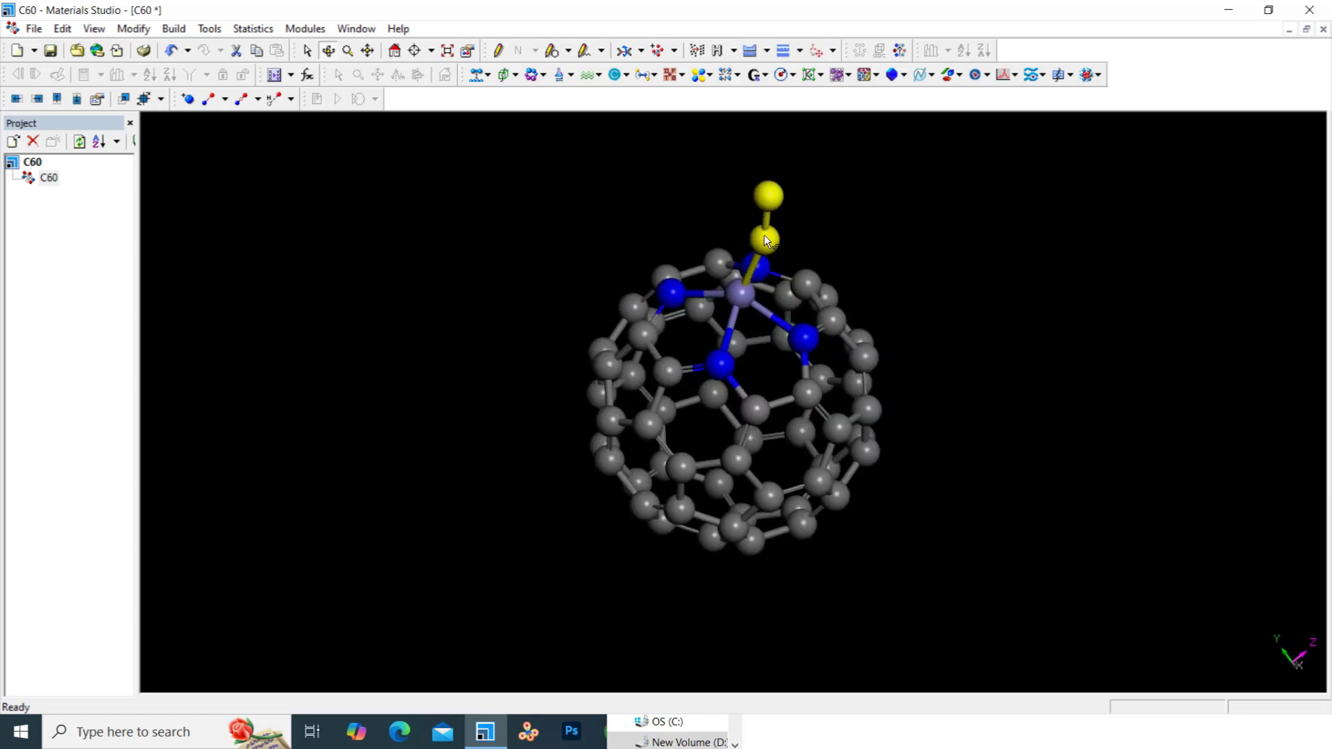
pyautogui.scroll(-3, 711, 251)
pyautogui.moveTo(719, 315); pyautogui.dragTo(737, 242, button='right')
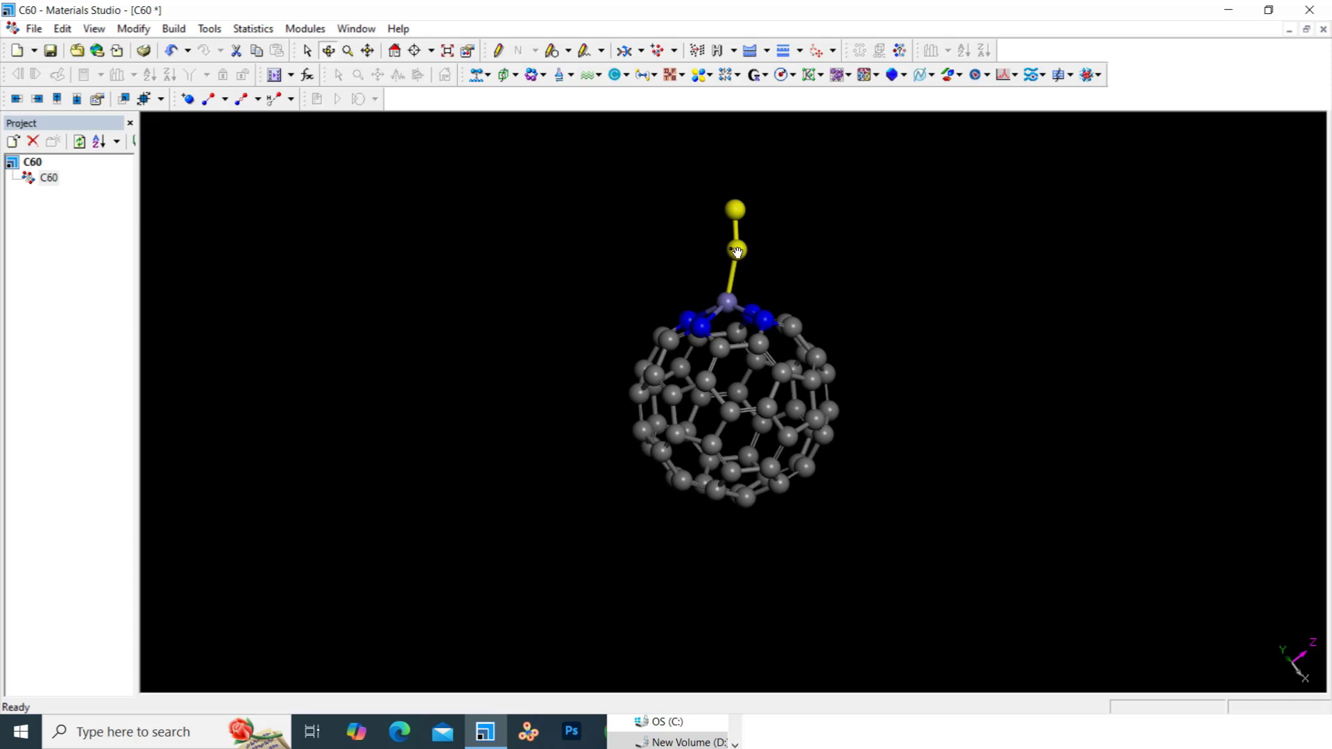
pyautogui.moveTo(736, 247)
pyautogui.mouseDown(button='right')
pyautogui.moveTo(560, 331)
pyautogui.moveTo(748, 320)
pyautogui.moveTo(770, 394)
pyautogui.moveTo(732, 508)
pyautogui.moveTo(743, 226)
pyautogui.mouseUp(button='right')
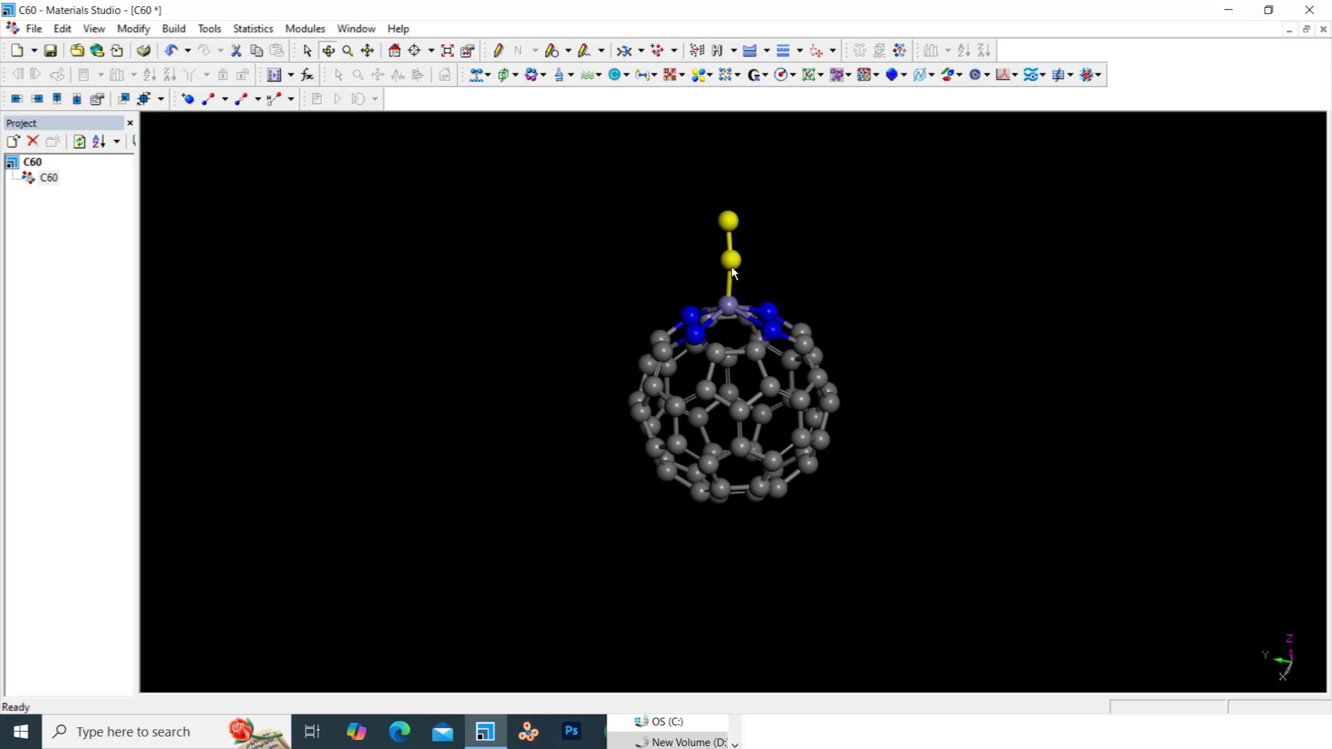
pyautogui.moveTo(731, 260); pyautogui.dragTo(741, 221, button='right')
# - Deselect the nitrogens, then rotate and zoom to inspect the adsorbed N2
pyautogui.click(777, 239)
pyautogui.click(738, 216)
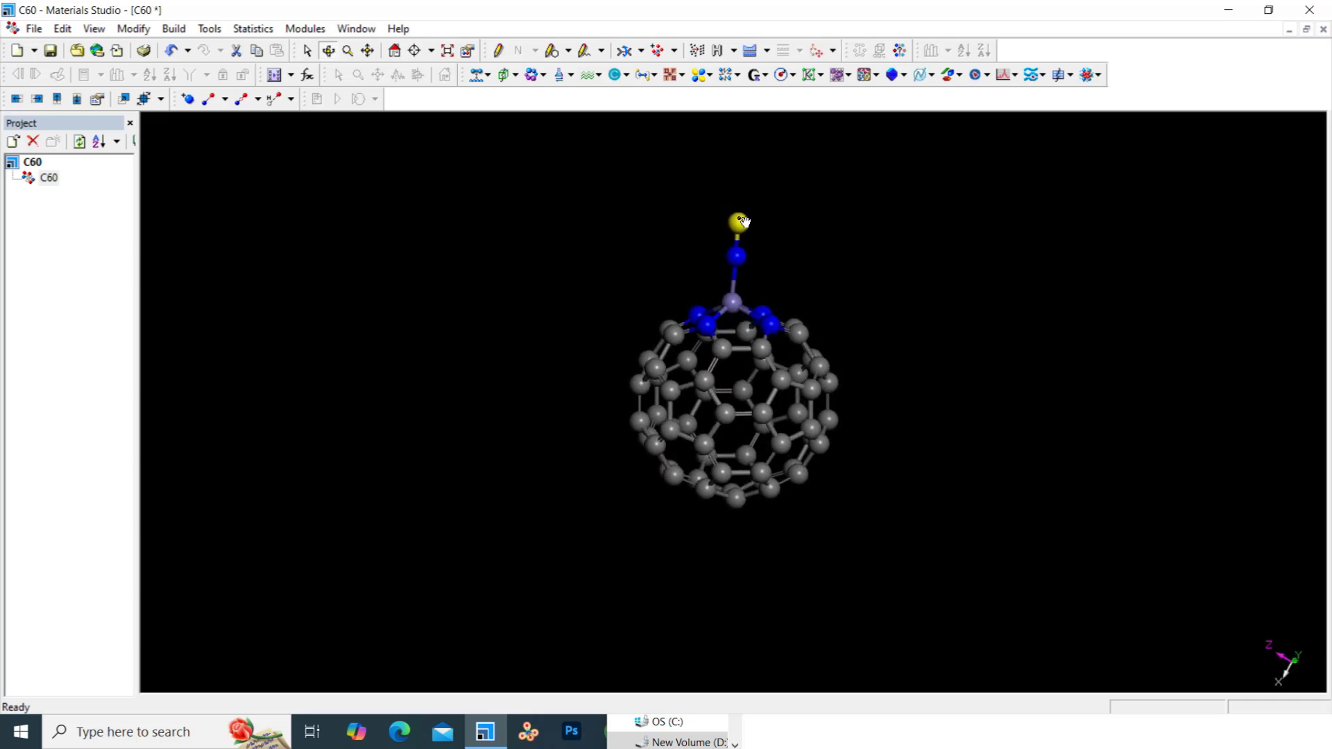
pyautogui.click(780, 245)
pyautogui.moveTo(719, 246); pyautogui.dragTo(852, 334, button='right')
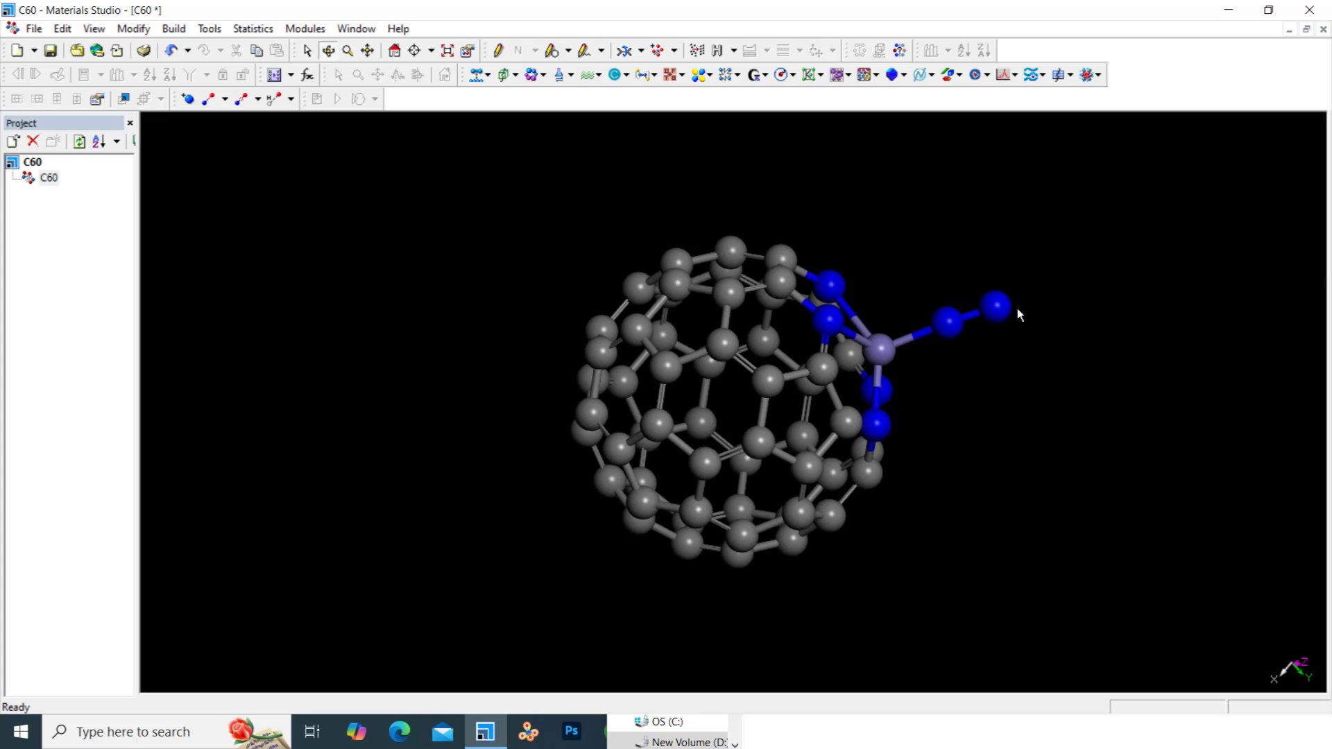
pyautogui.keyDown('shift'); pyautogui.moveTo(955, 328); pyautogui.dragTo(1158, 261, button='right'); pyautogui.keyUp('shift')
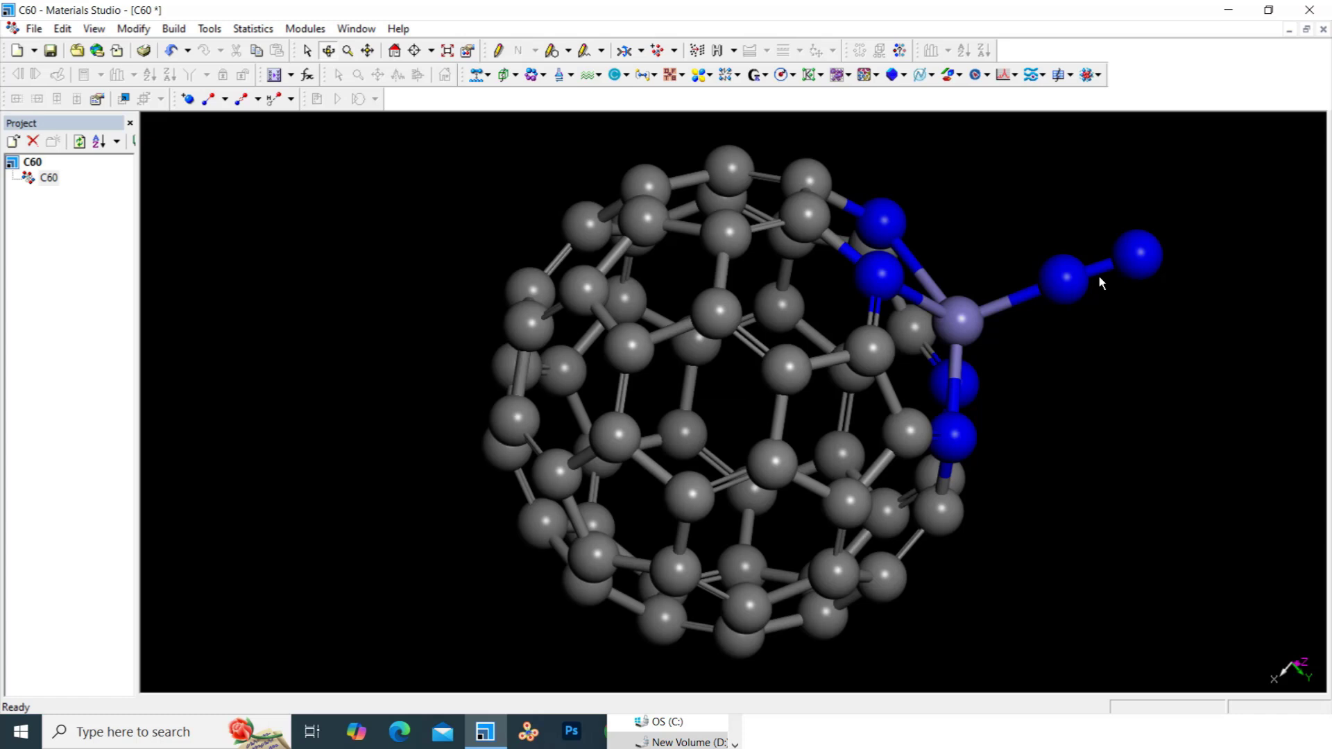
pyautogui.click(209, 99)
pyautogui.scroll(1, 1106, 296)
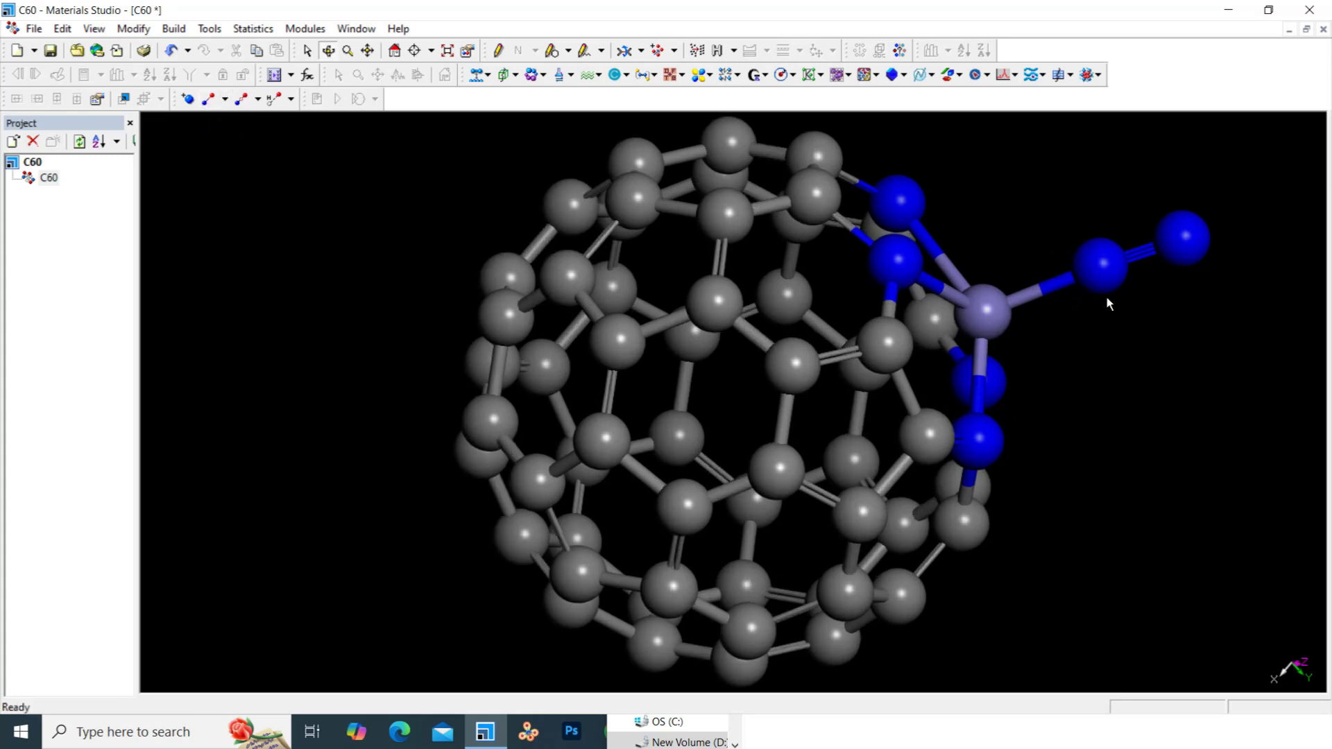
pyautogui.scroll(1, 1106, 296)
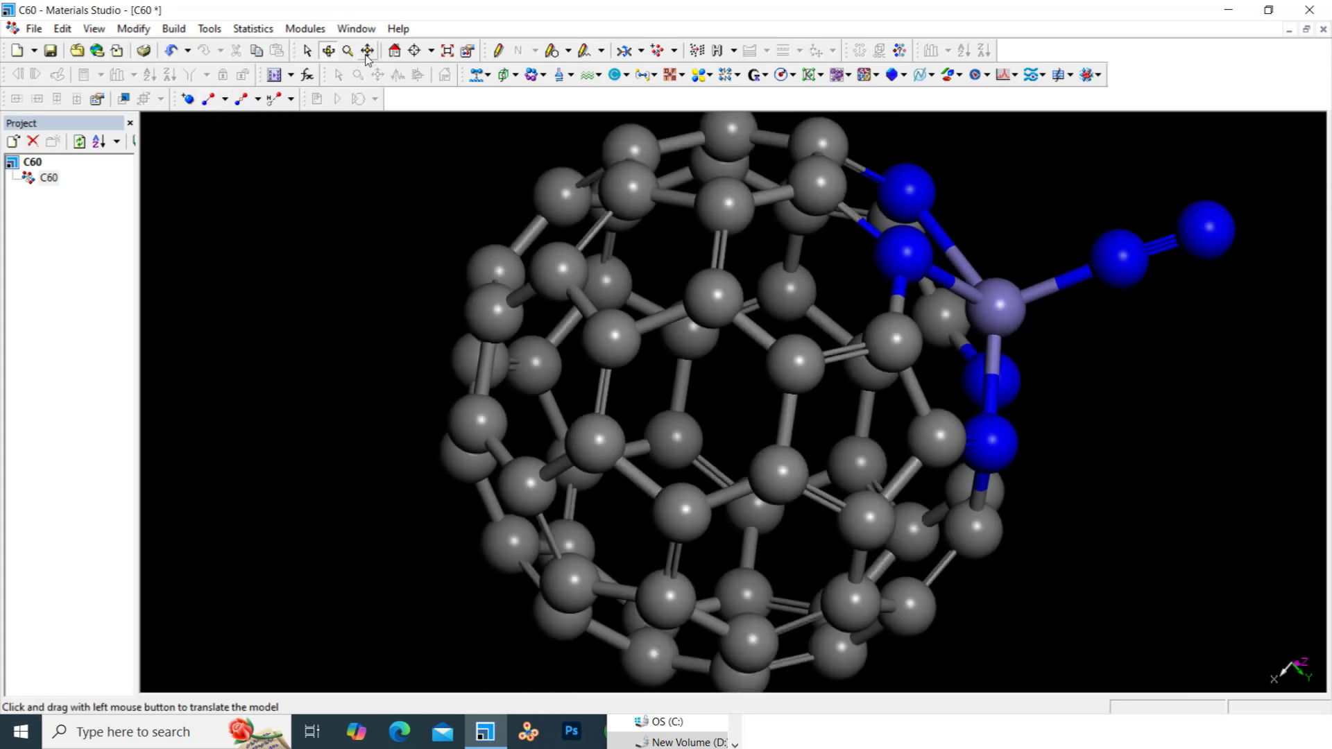
pyautogui.click(368, 52)
pyautogui.moveTo(1211, 224); pyautogui.dragTo(926, 300)
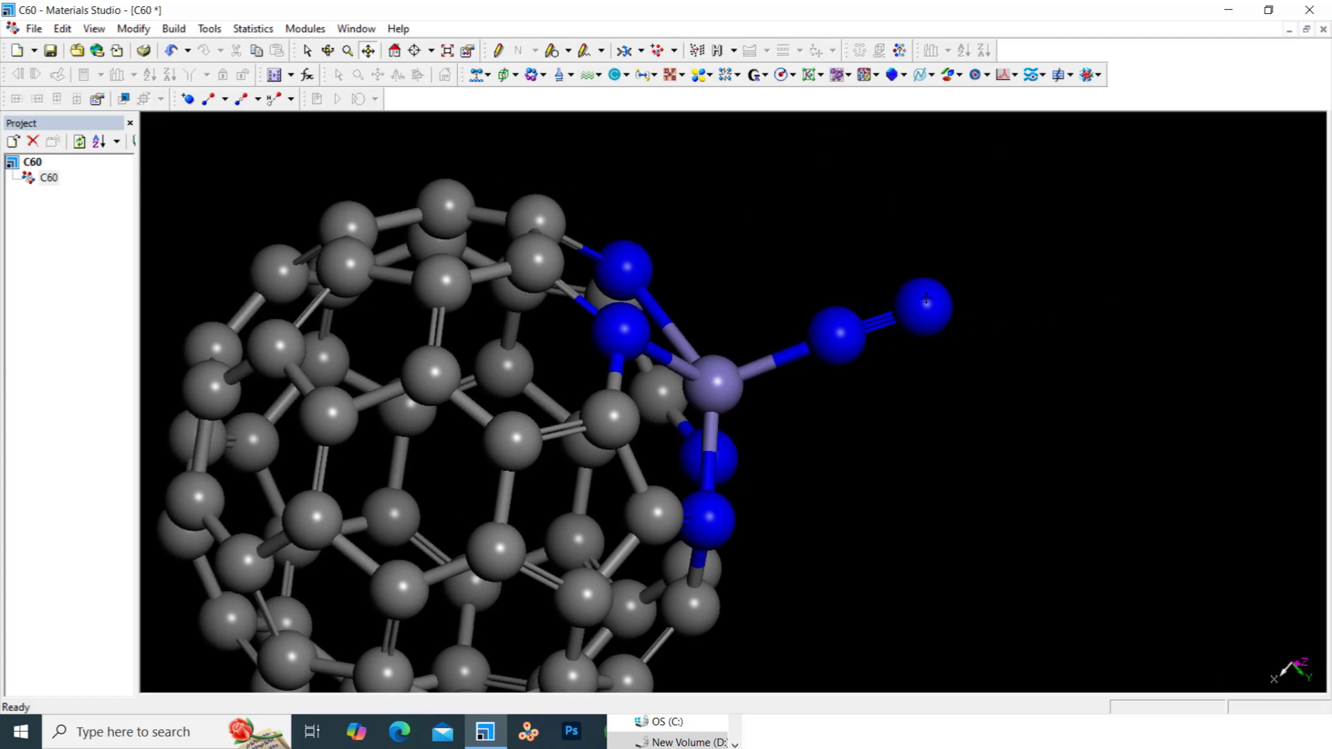
pyautogui.scroll(5, 927, 300)
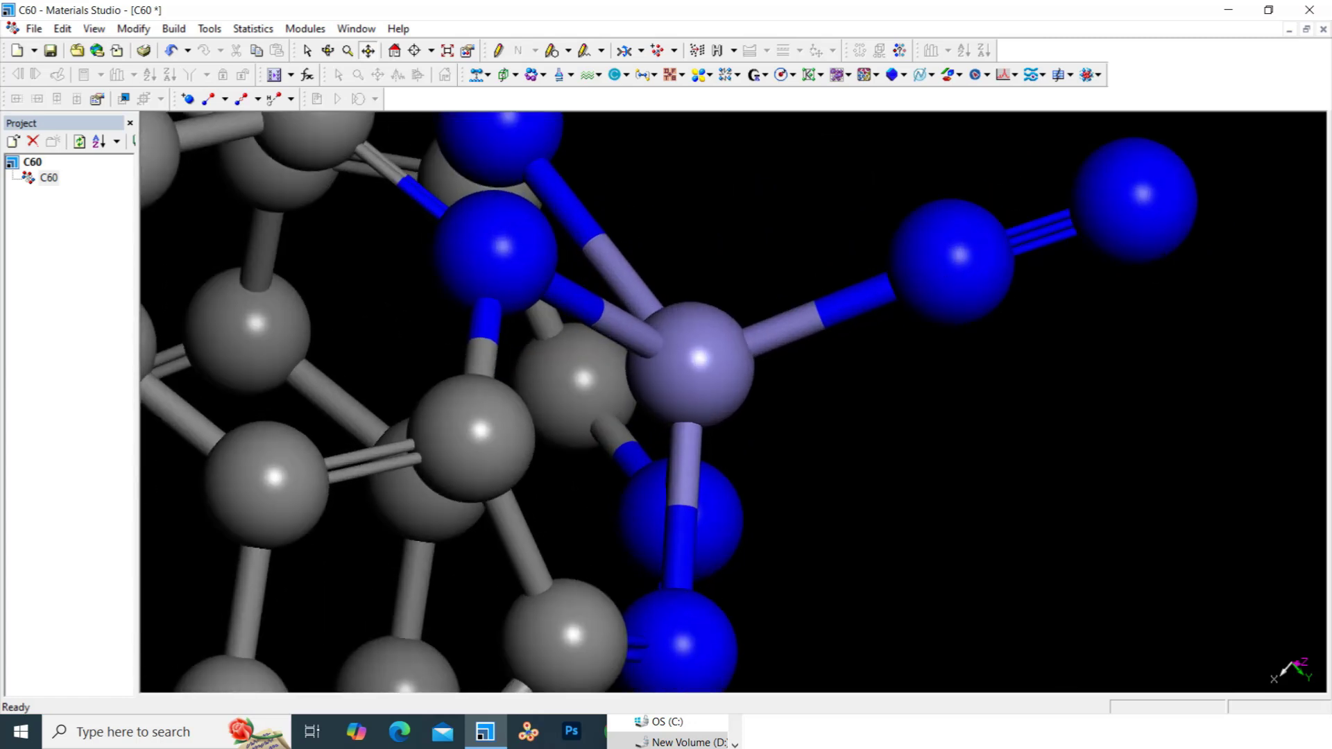
pyautogui.scroll(-5, 926, 299)
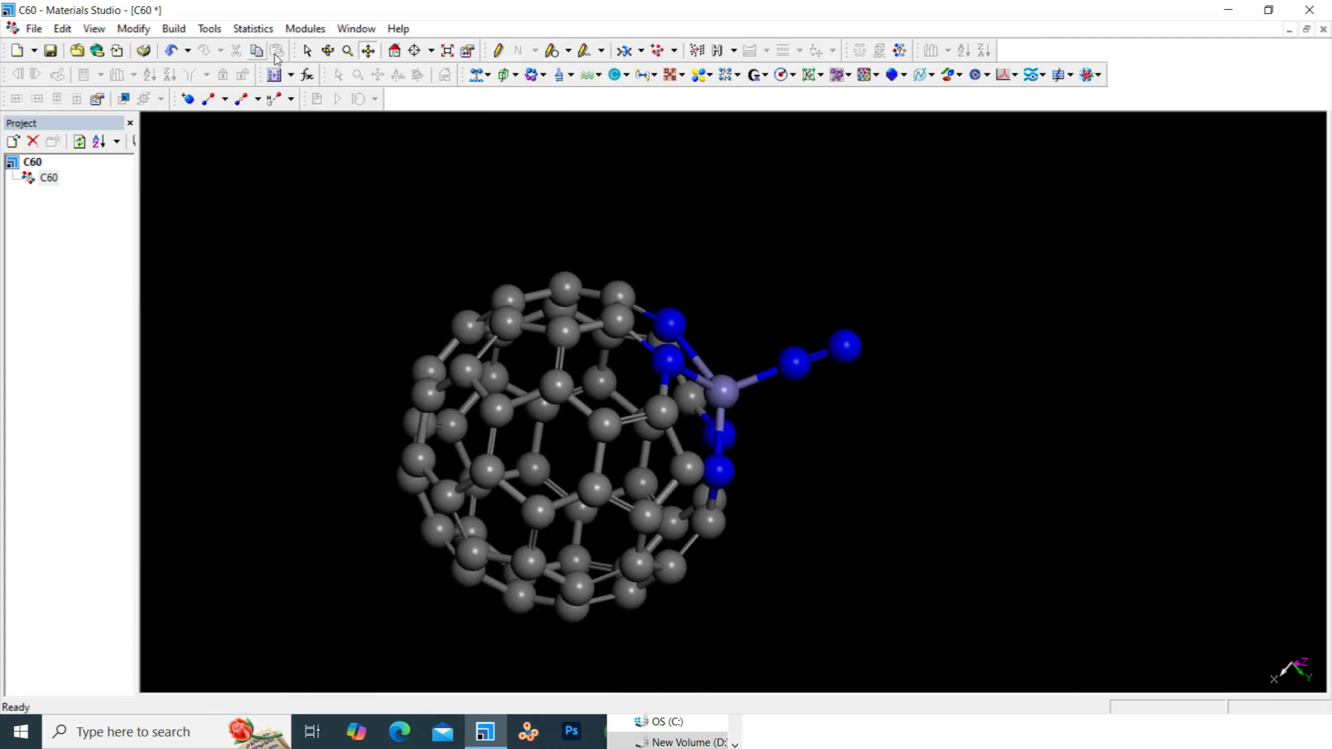
pyautogui.click(329, 51)
pyautogui.moveTo(819, 389); pyautogui.dragTo(777, 350)
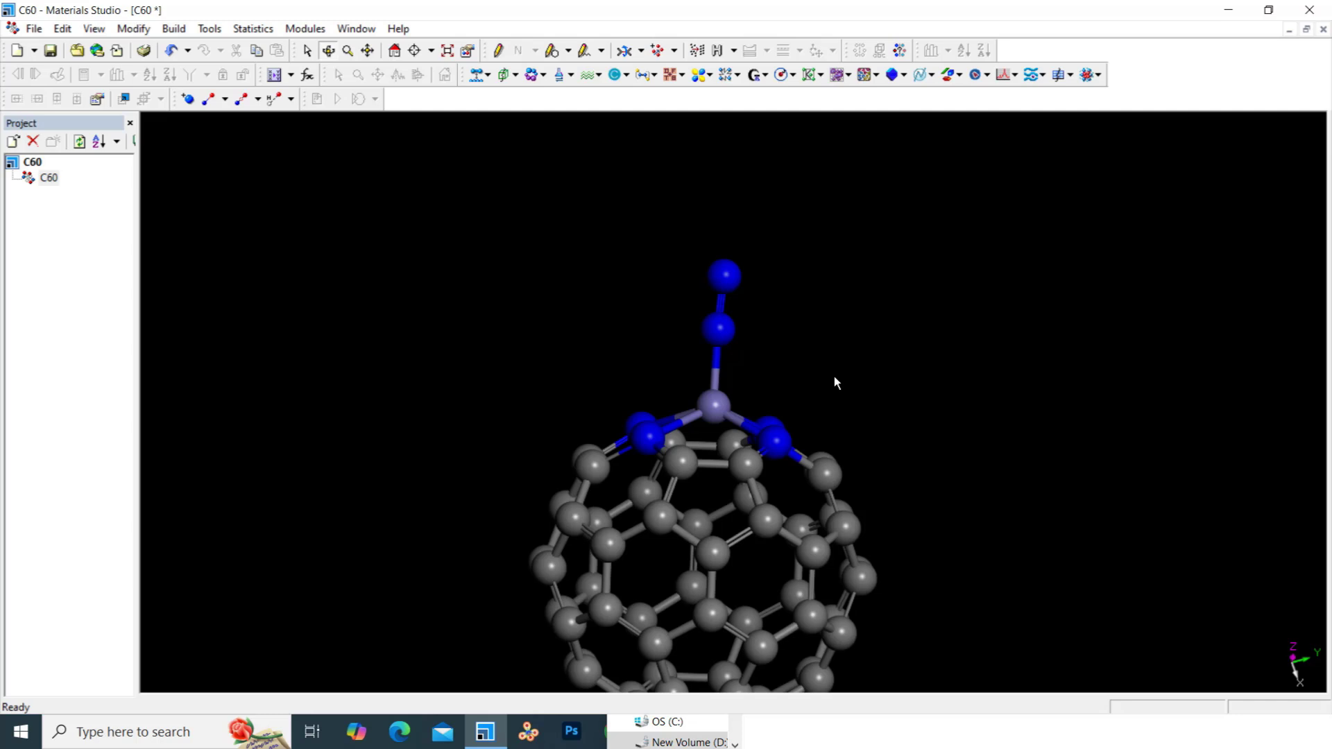
pyautogui.scroll(-3, 842, 375)
pyautogui.moveTo(634, 363); pyautogui.dragTo(704, 519)
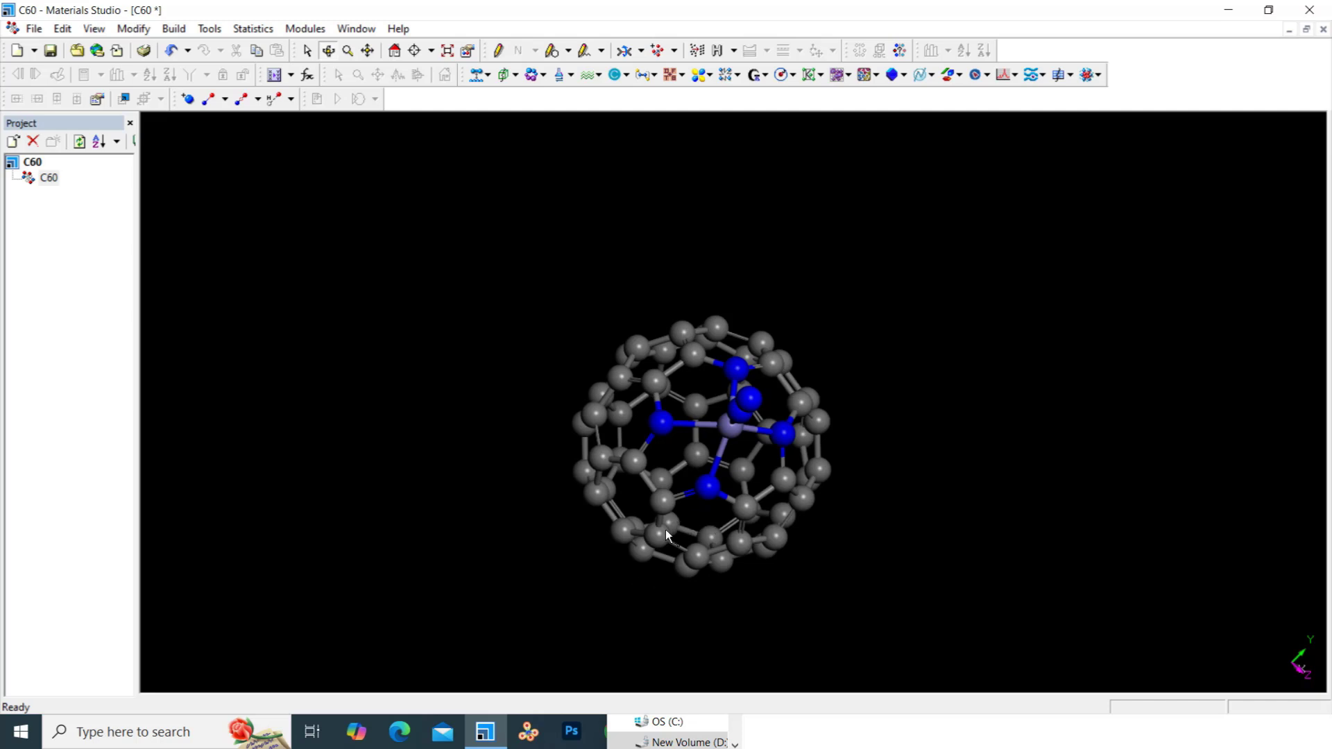
pyautogui.moveTo(664, 530); pyautogui.dragTo(693, 336)
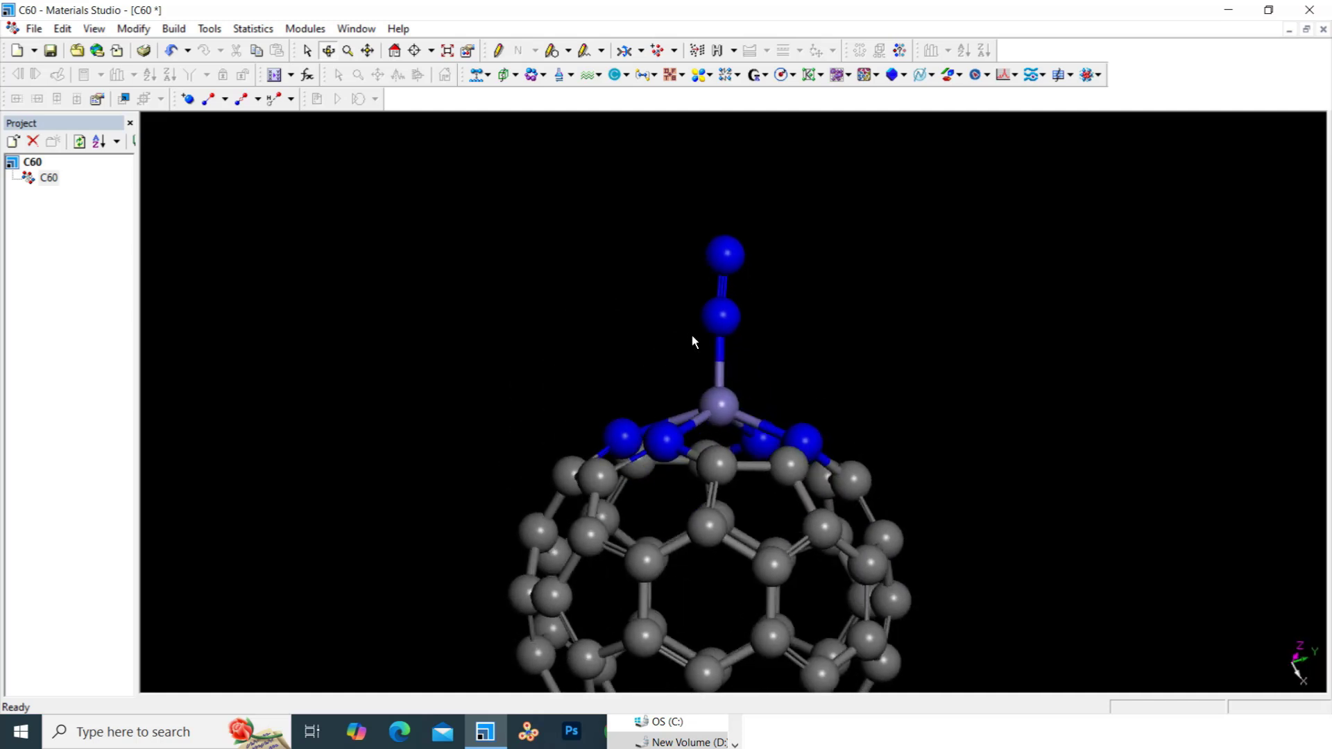
pyautogui.scroll(-3, 665, 407)
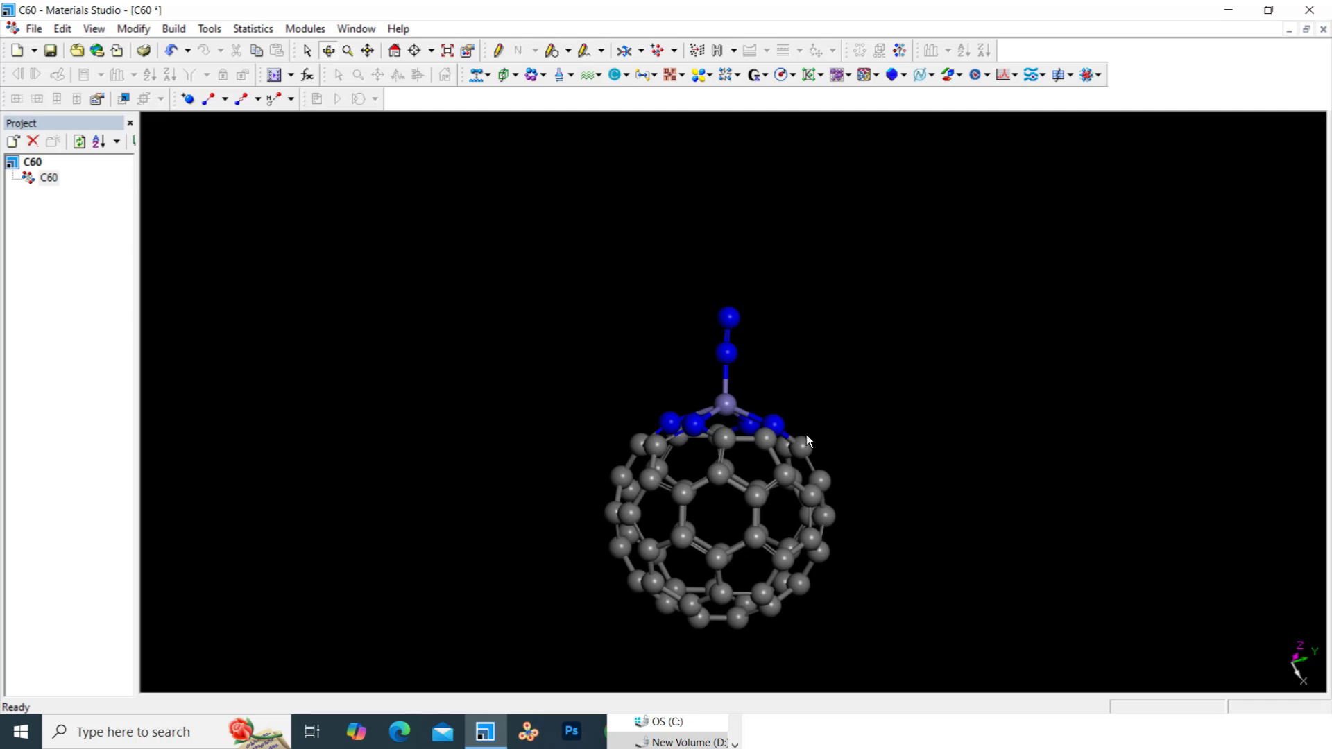
# - Create a new 3D Atomistic document
pyautogui.click(18, 52)
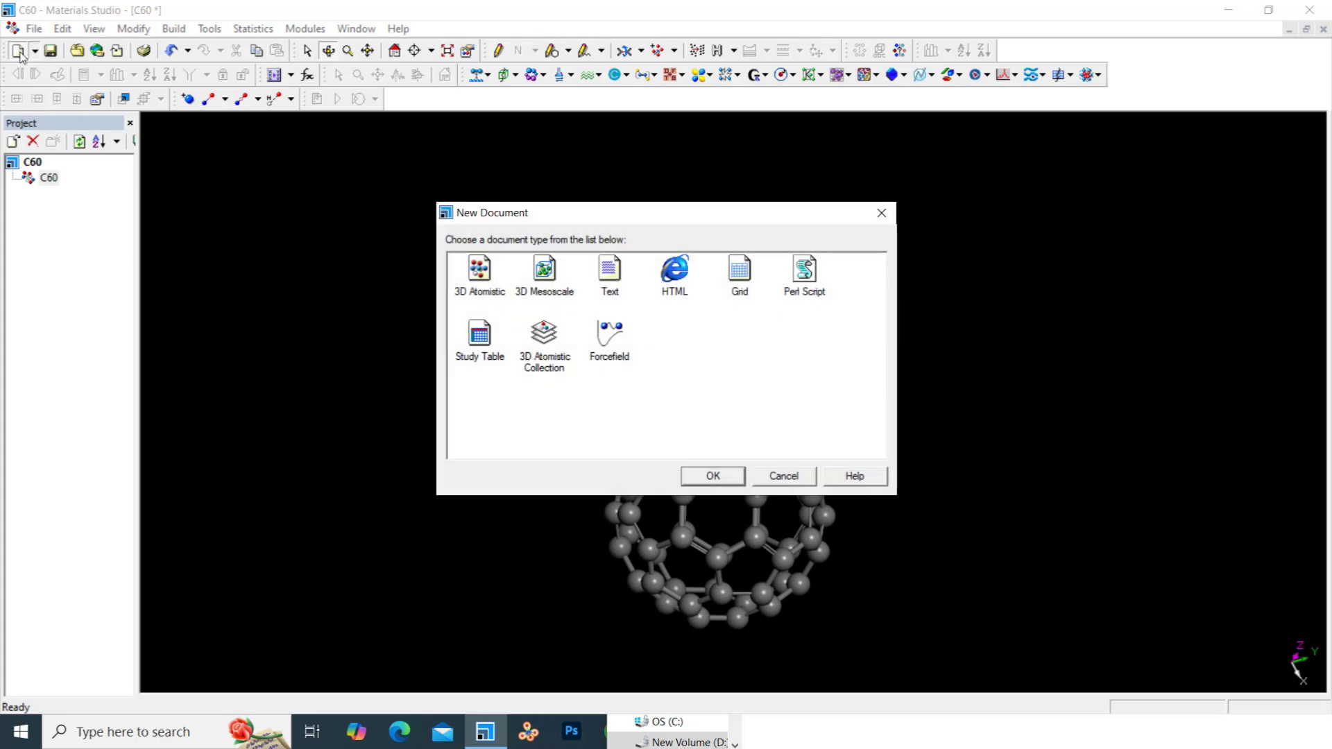
pyautogui.click(486, 274)
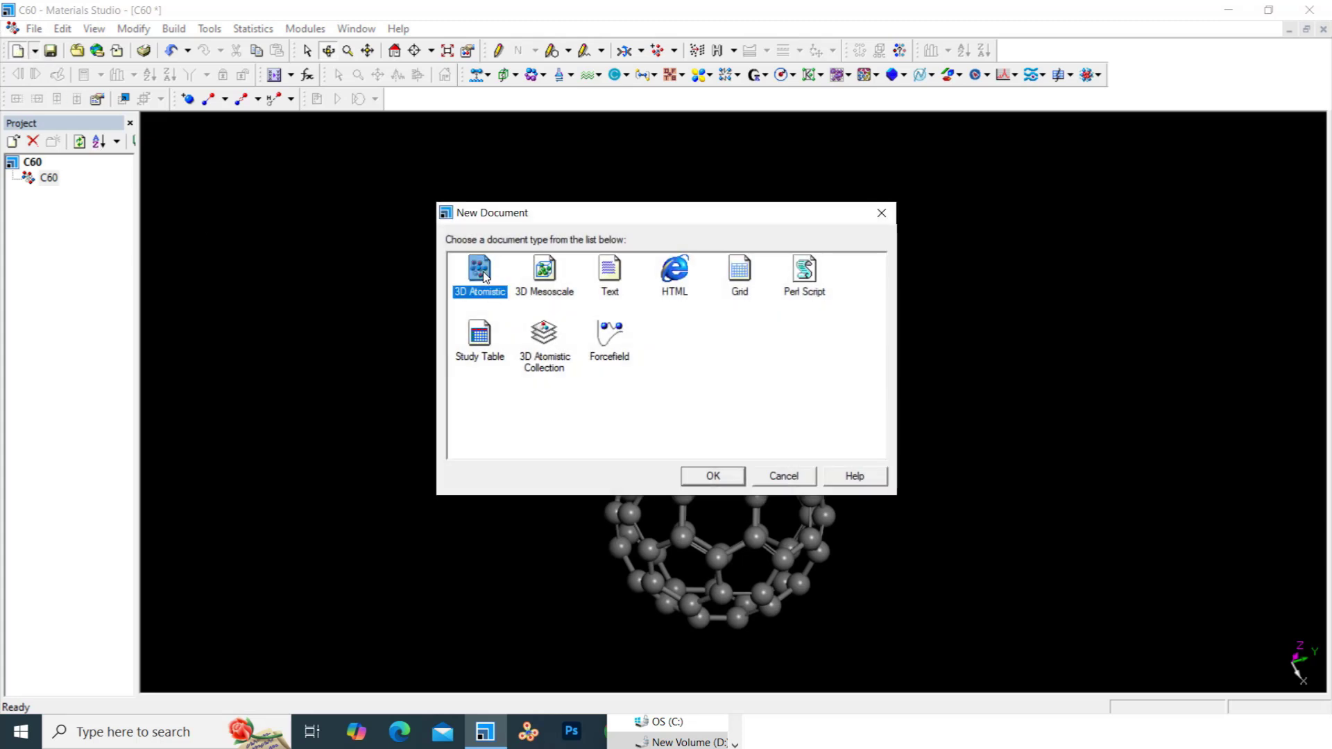
pyautogui.click(713, 478)
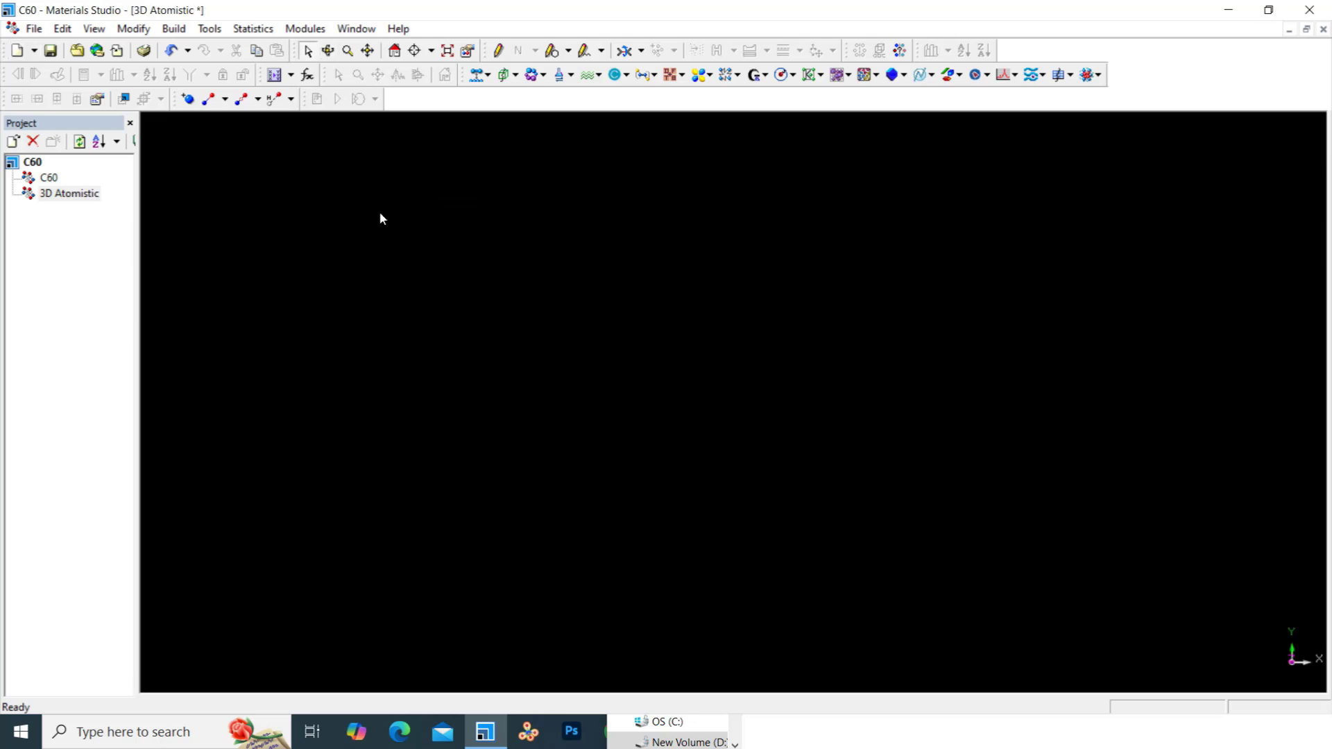
# - Build an empty crystal cell with c length 20 Å, giving a 20 × 20 × 20 Å cell
pyautogui.click(170, 28)
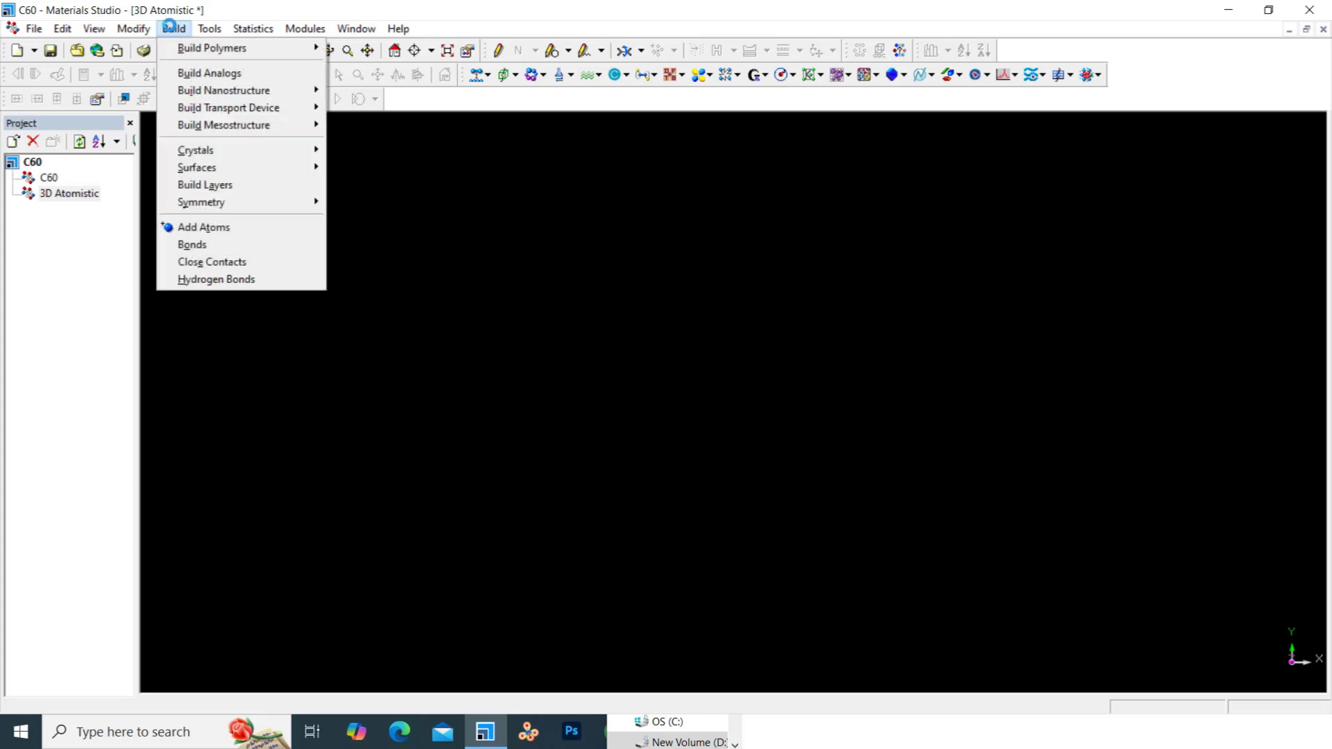
pyautogui.moveTo(211, 152)
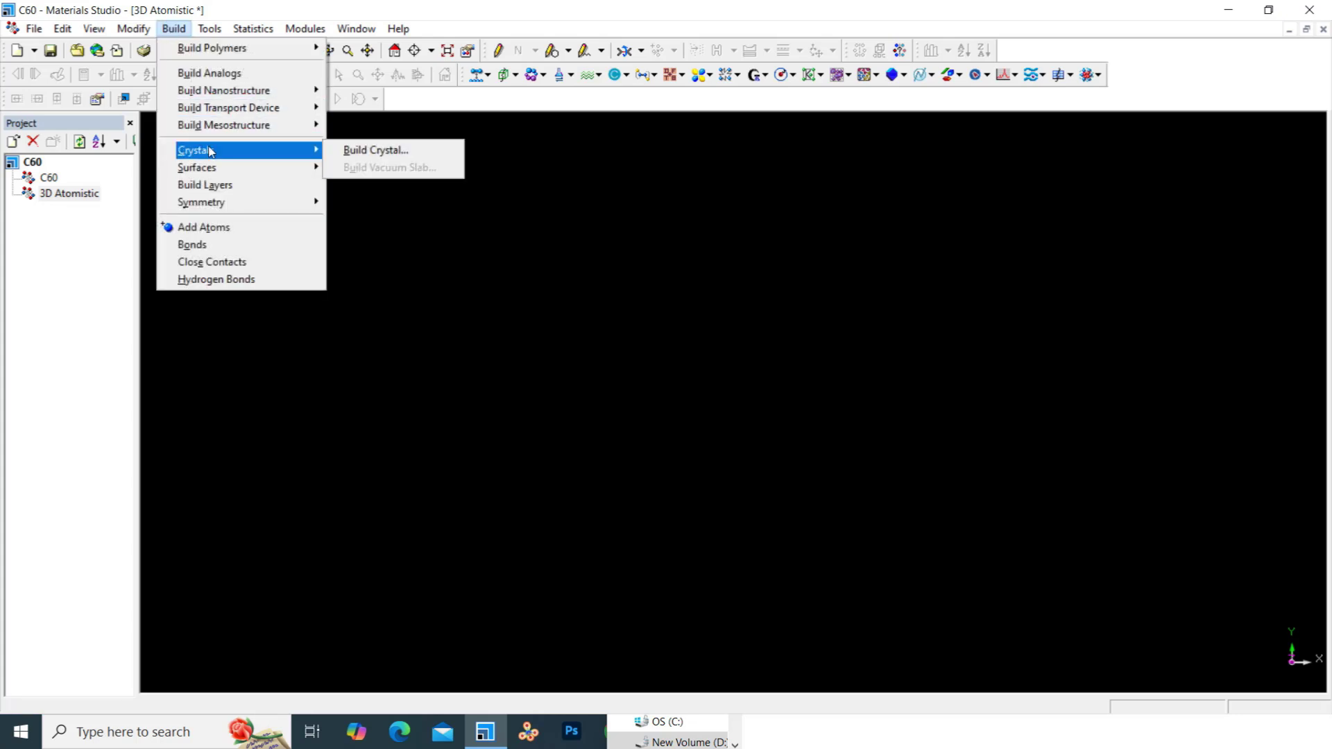
pyautogui.click(402, 154)
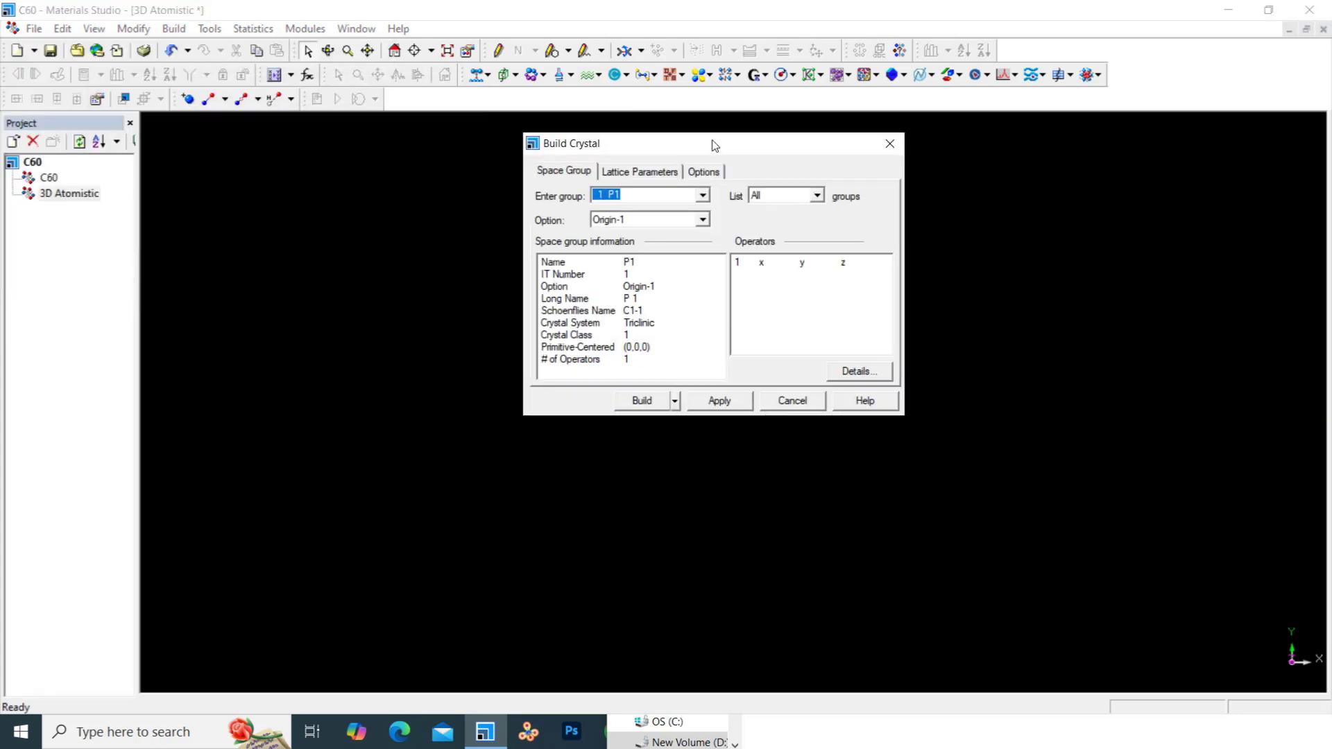
pyautogui.click(640, 171)
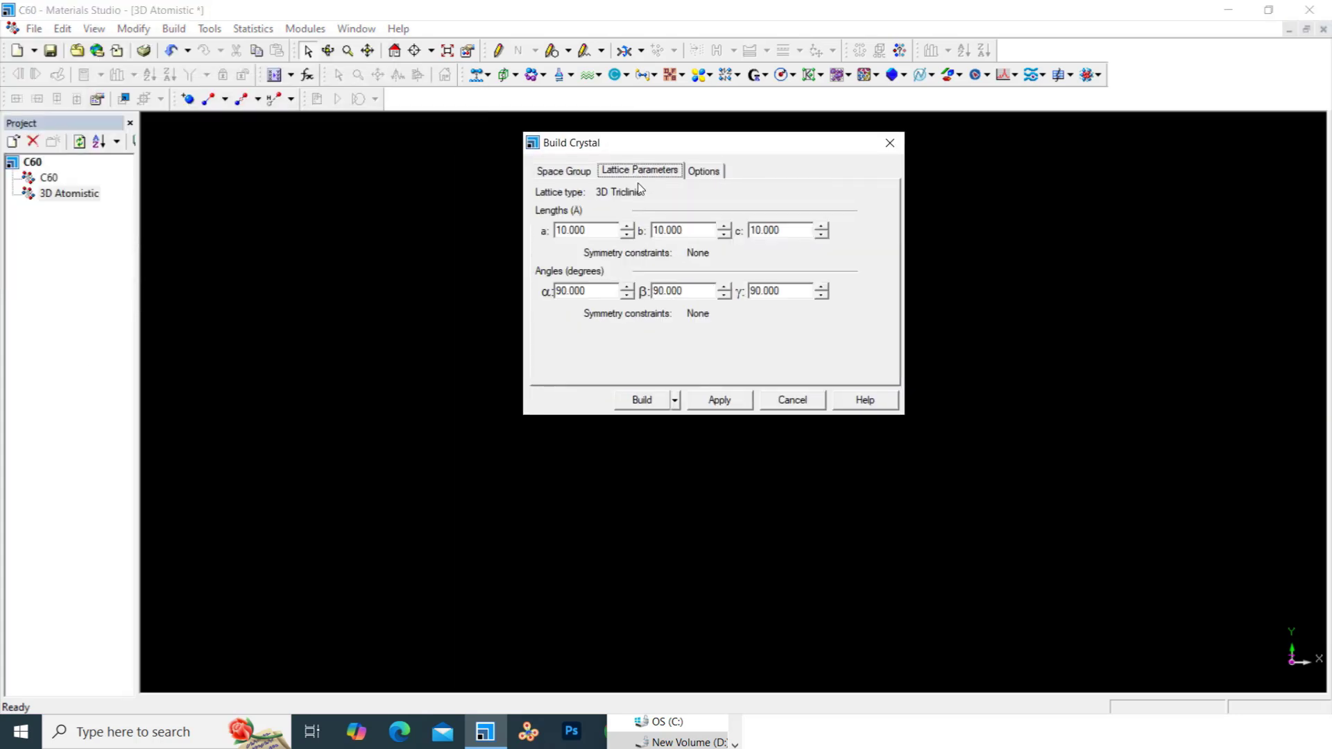
pyautogui.click(564, 230)
pyautogui.write('20')
pyautogui.write('2')
pyautogui.write('0')
pyautogui.moveTo(761, 230); pyautogui.dragTo(744, 231)
pyautogui.write('20')
pyautogui.click(659, 401)
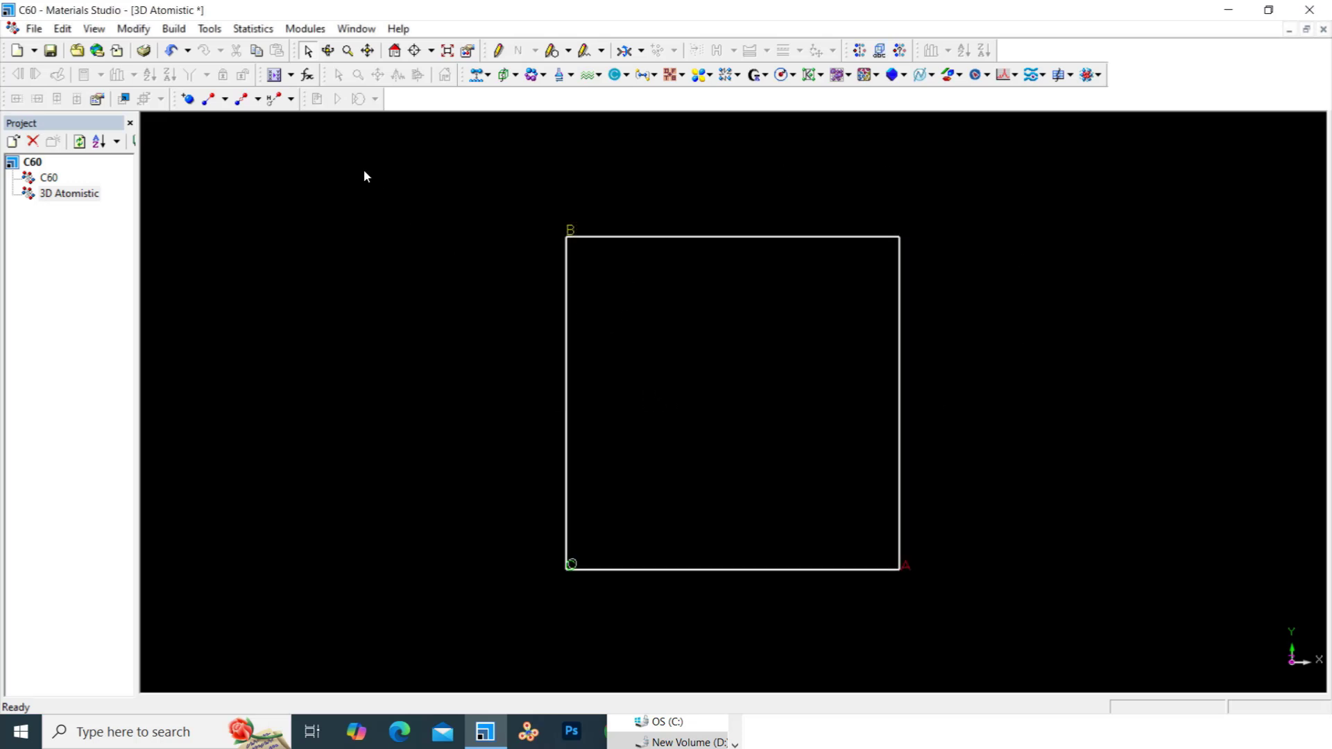
# - Switch back to the C60 document and box-select the whole C60 complex
pyautogui.click(328, 50)
pyautogui.moveTo(587, 386); pyautogui.dragTo(716, 423)
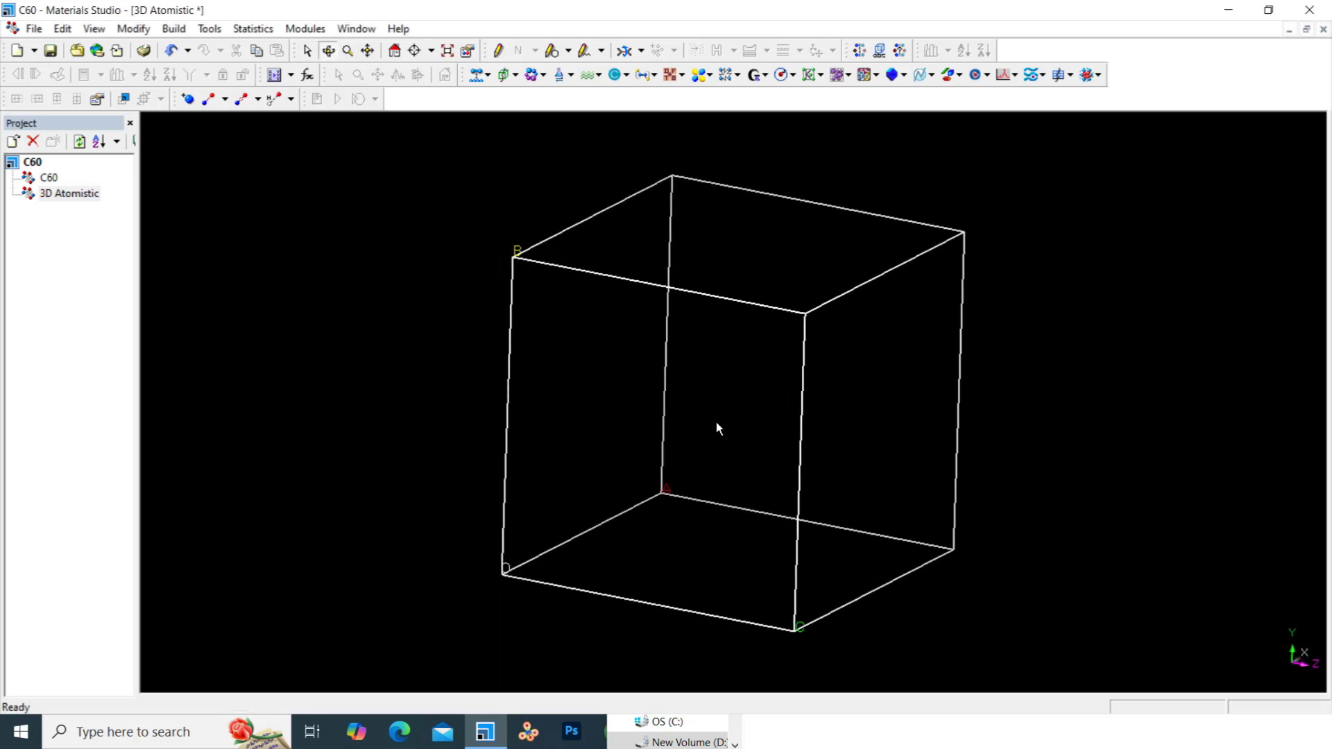
pyautogui.doubleClick(49, 177)
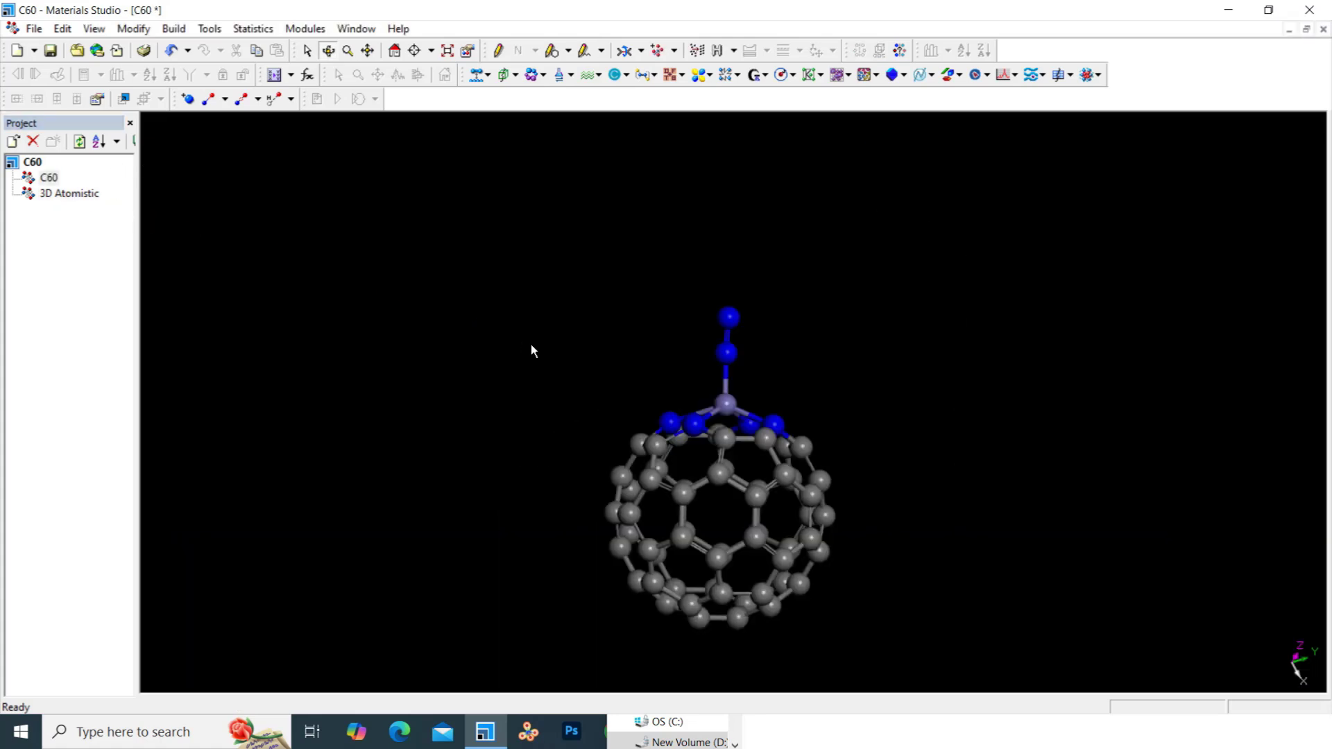
pyautogui.moveTo(550, 253); pyautogui.dragTo(839, 651)
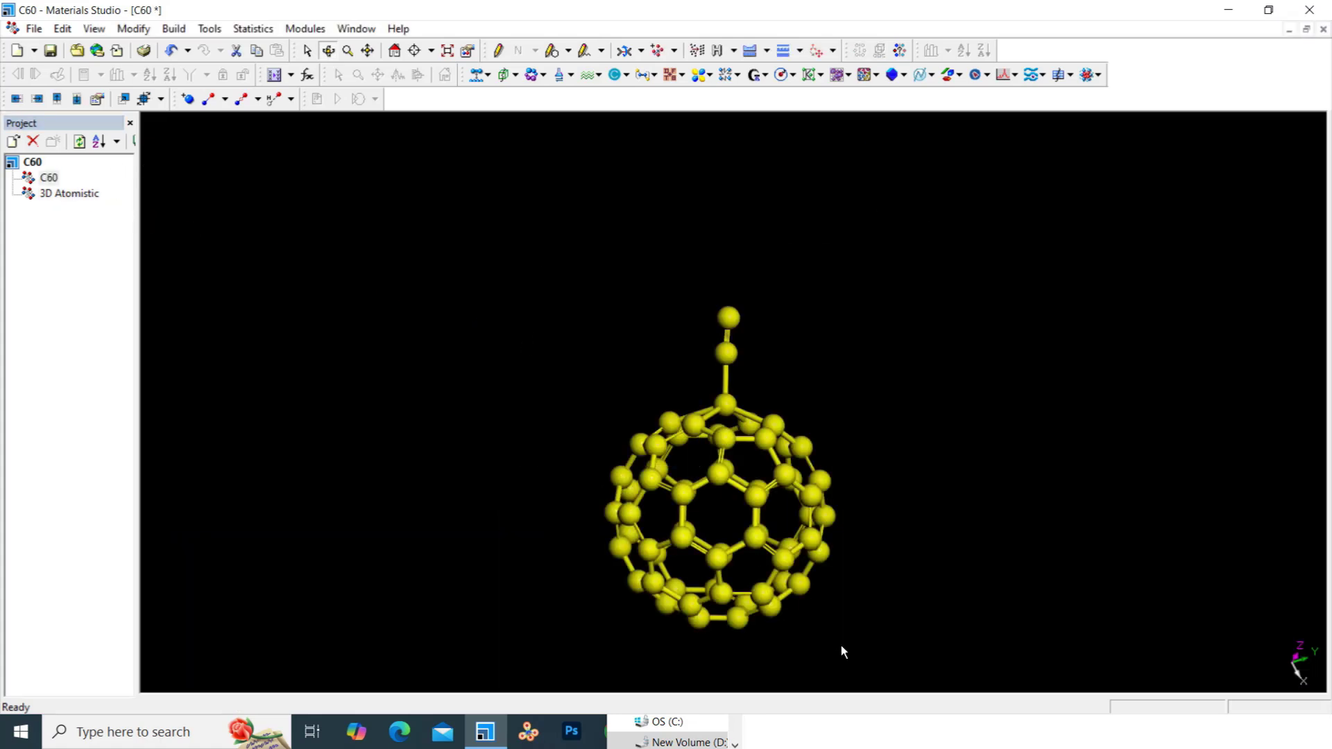
pyautogui.click(612, 342)
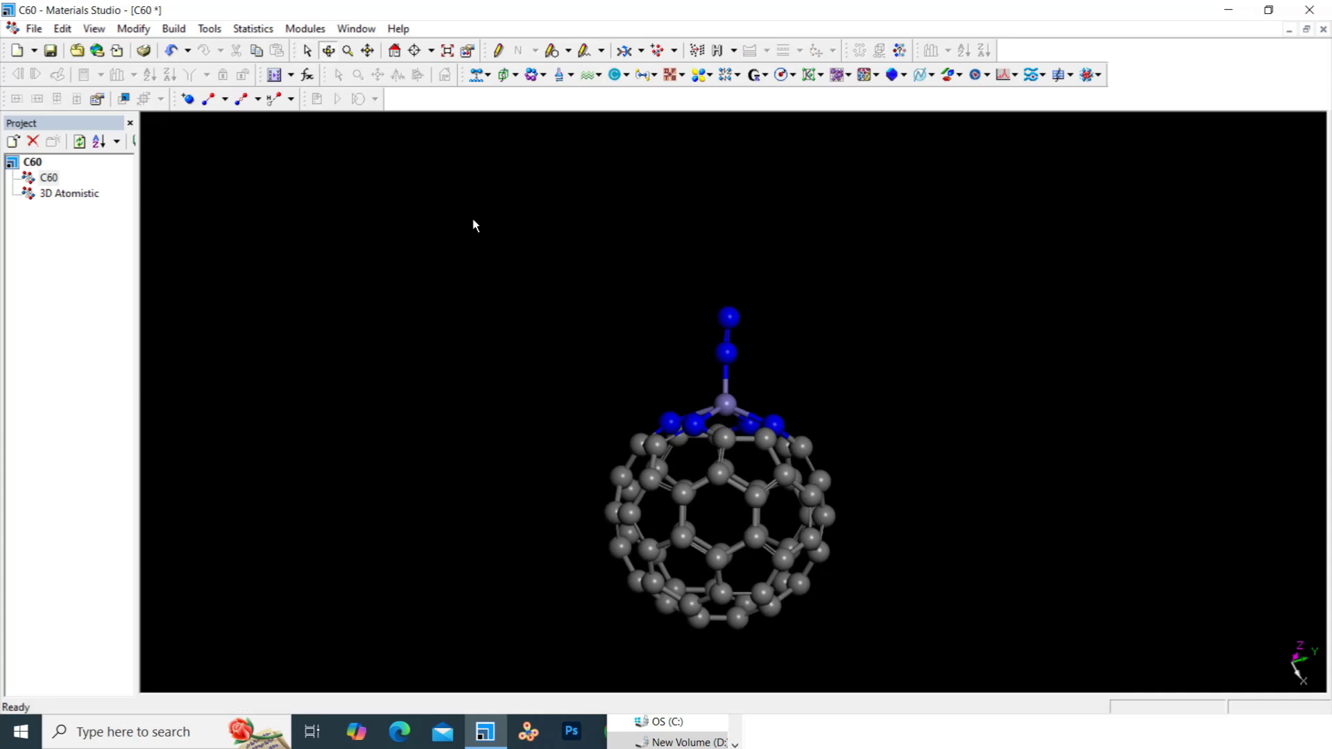
pyautogui.moveTo(472, 224); pyautogui.dragTo(908, 646)
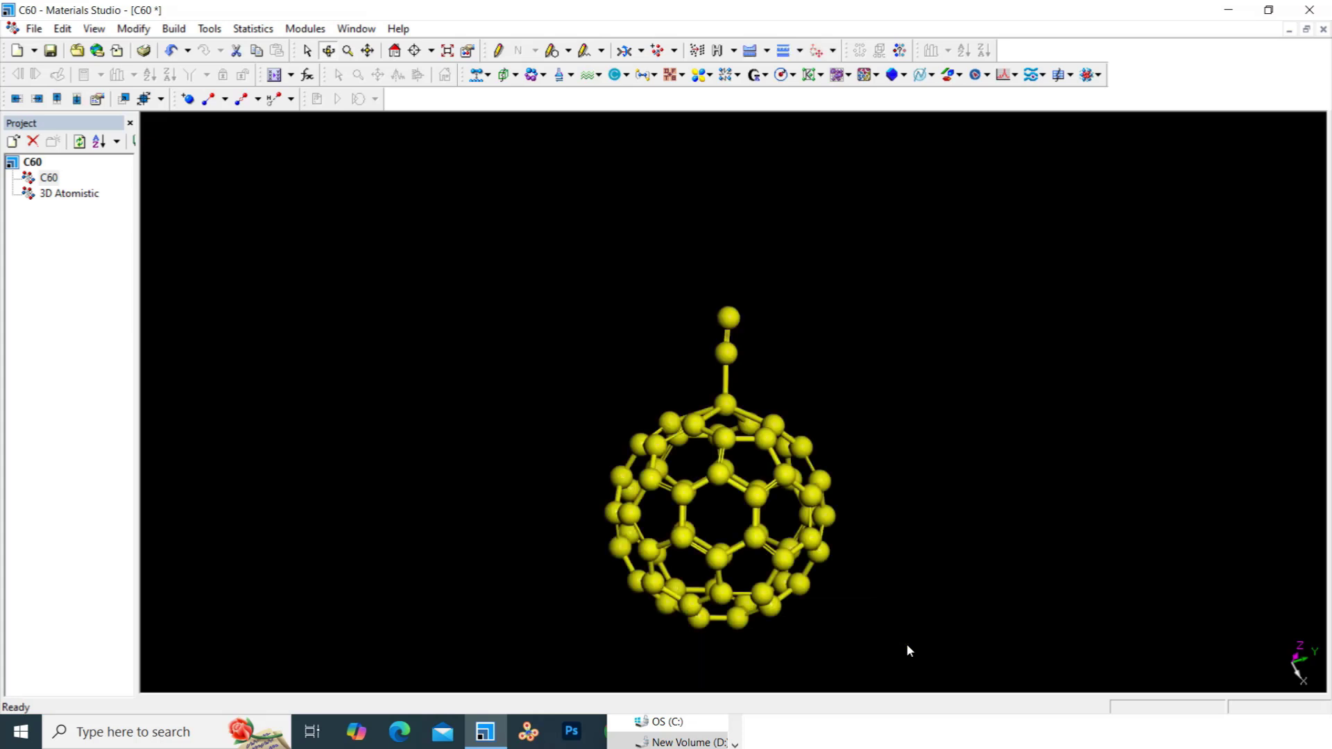
# - Copy the C60 complex, paste it into the 3D Atomistic cell, and check its placement
pyautogui.rightClick(801, 461)
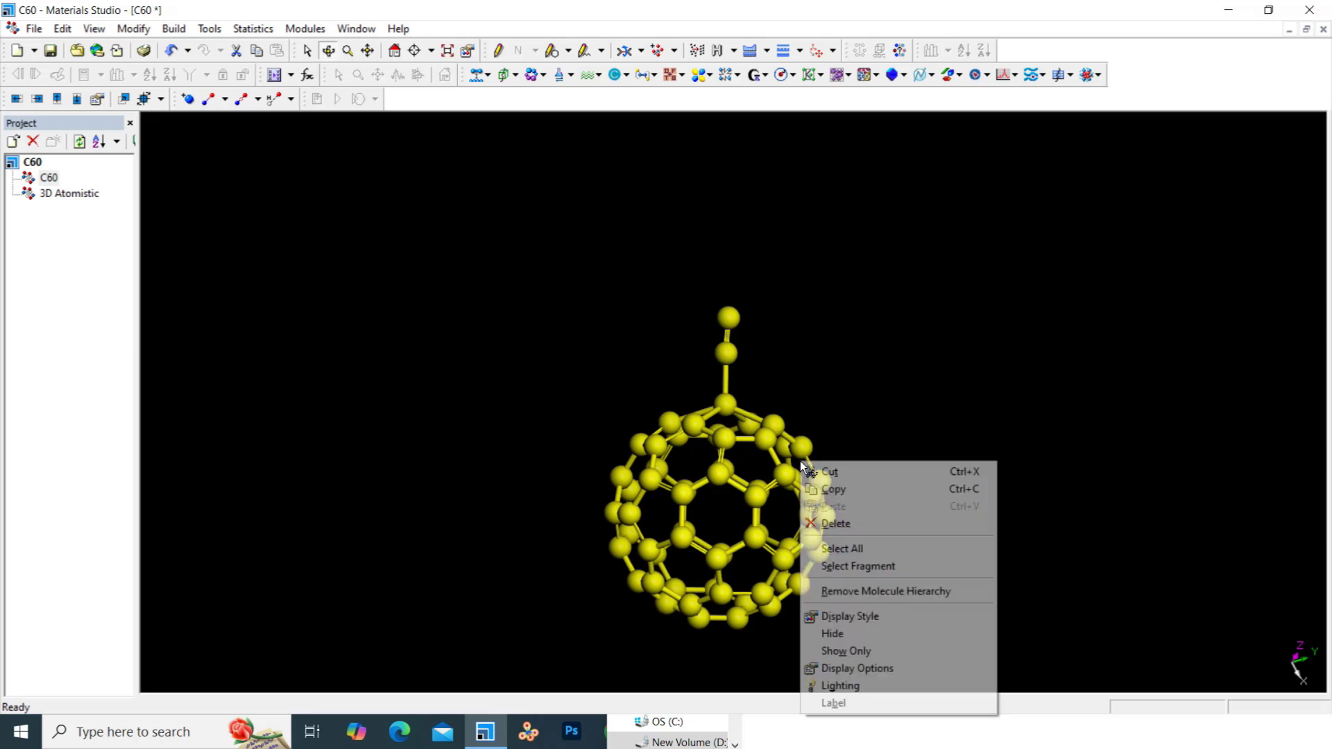
pyautogui.click(839, 488)
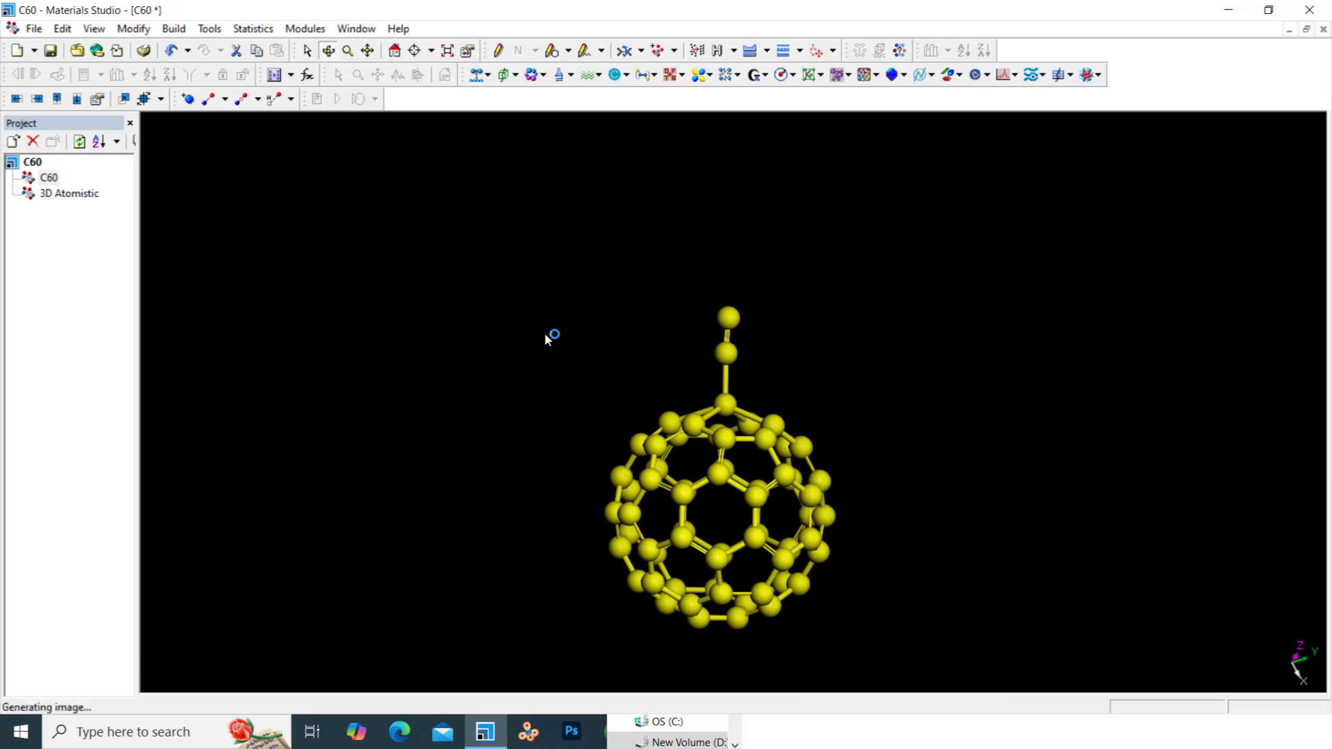
pyautogui.doubleClick(52, 196)
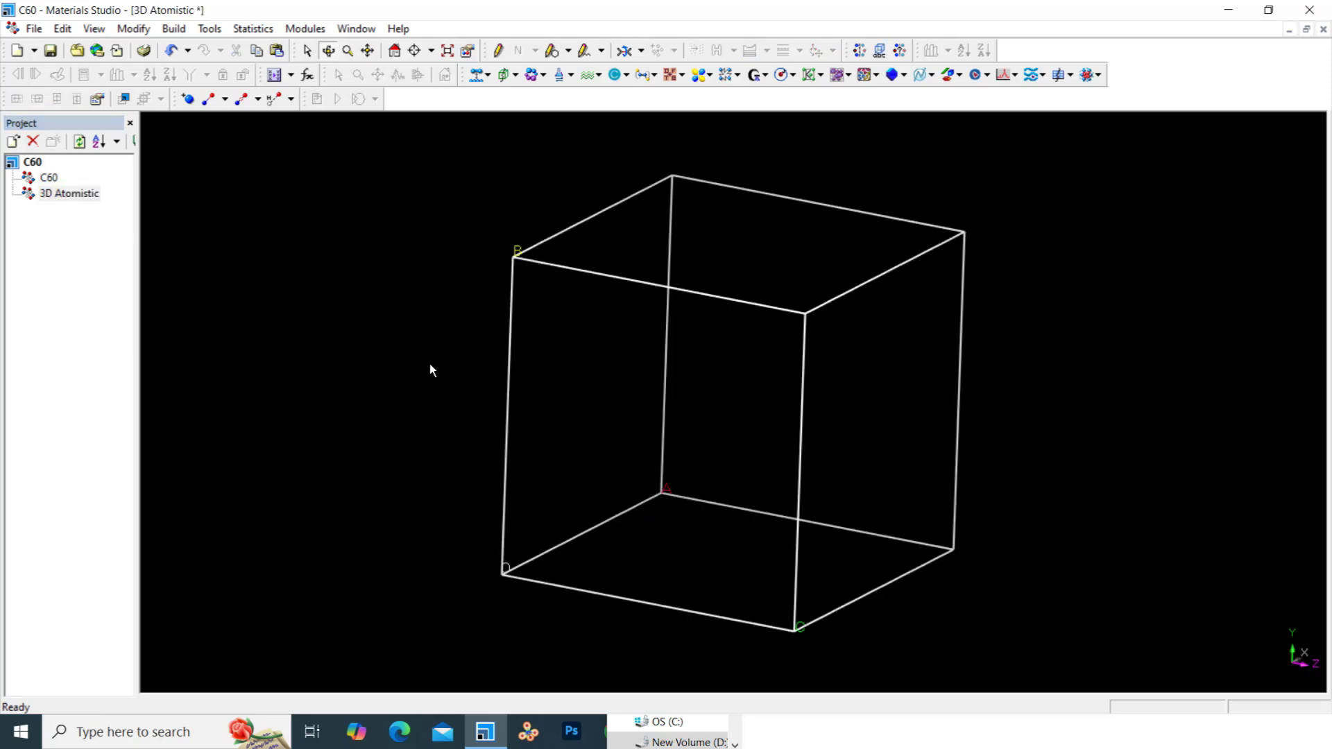
pyautogui.rightClick(595, 321)
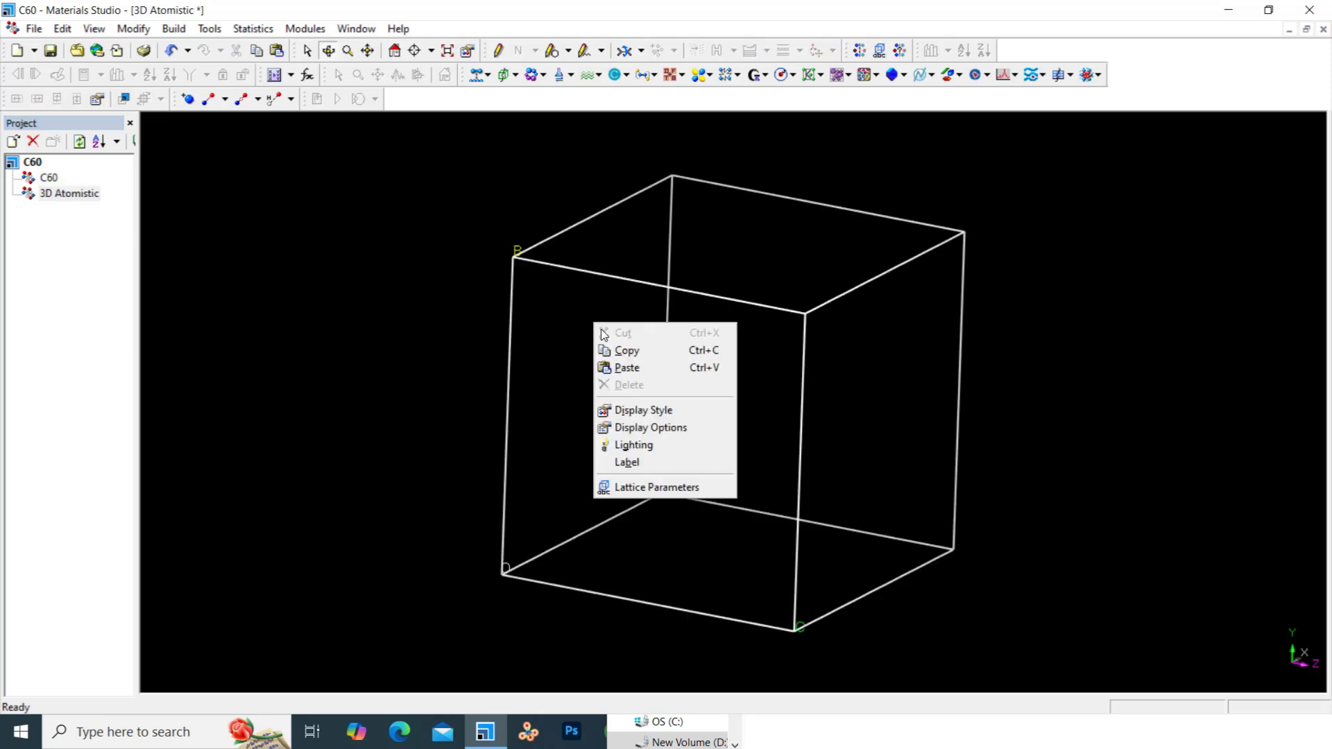
pyautogui.click(632, 368)
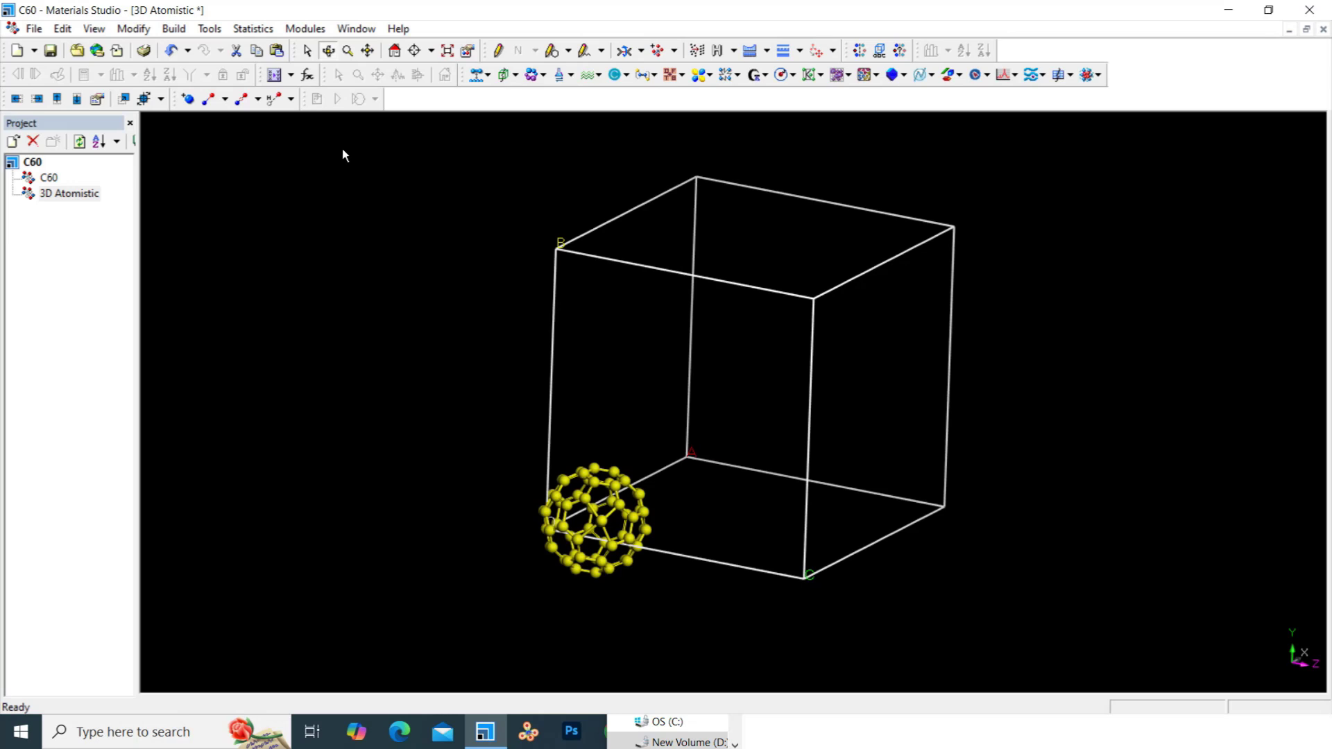
pyautogui.moveTo(519, 379); pyautogui.dragTo(698, 456)
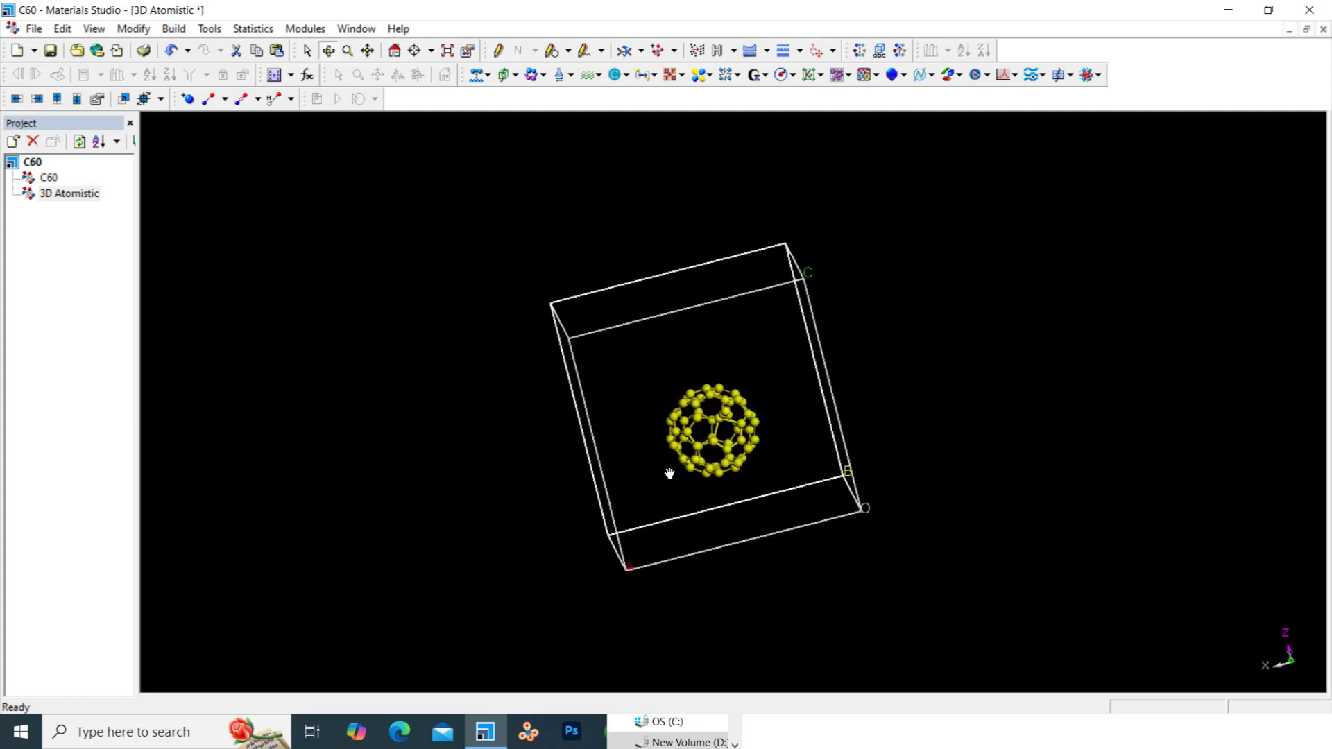
pyautogui.moveTo(639, 483); pyautogui.dragTo(830, 422)
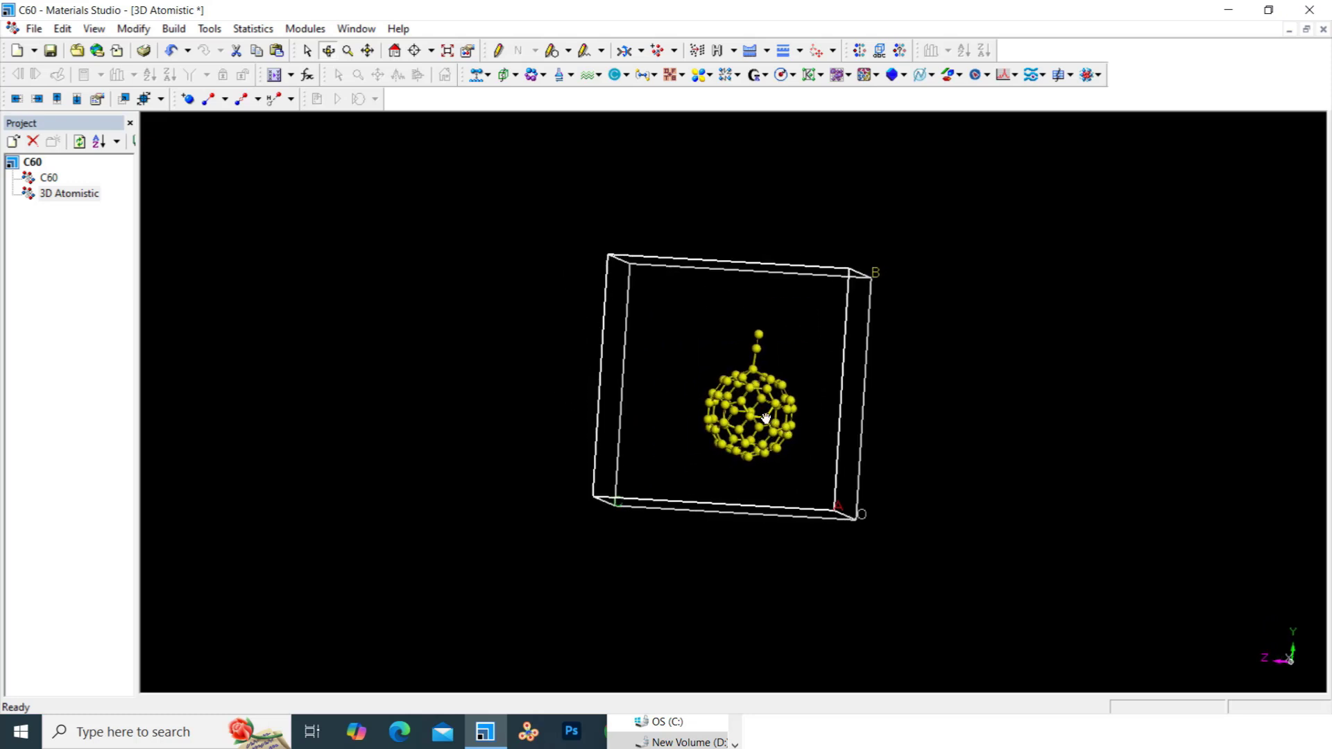
# - Rotate the view and drag the C60 complex toward the middle of the 20 Å cell
pyautogui.moveTo(814, 406); pyautogui.dragTo(638, 254)
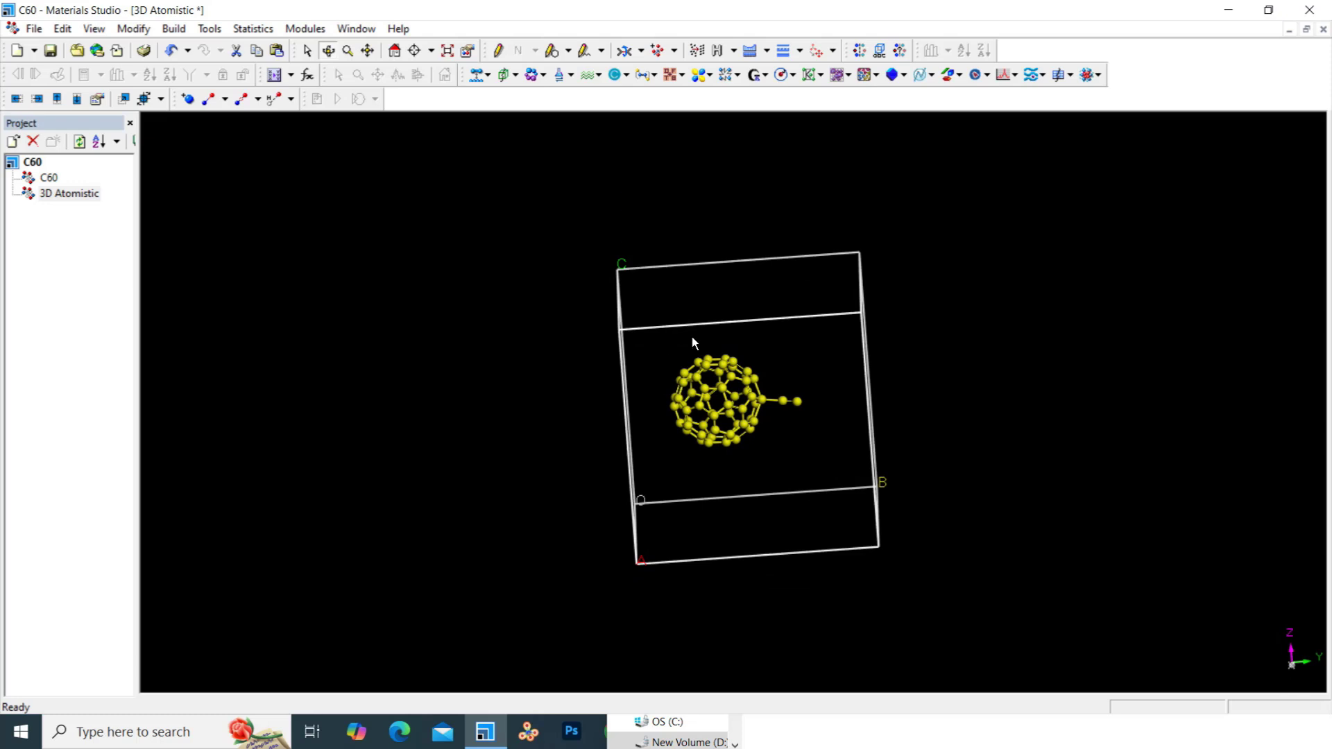
pyautogui.moveTo(725, 300); pyautogui.dragTo(654, 294)
pyautogui.moveTo(733, 386); pyautogui.dragTo(706, 489)
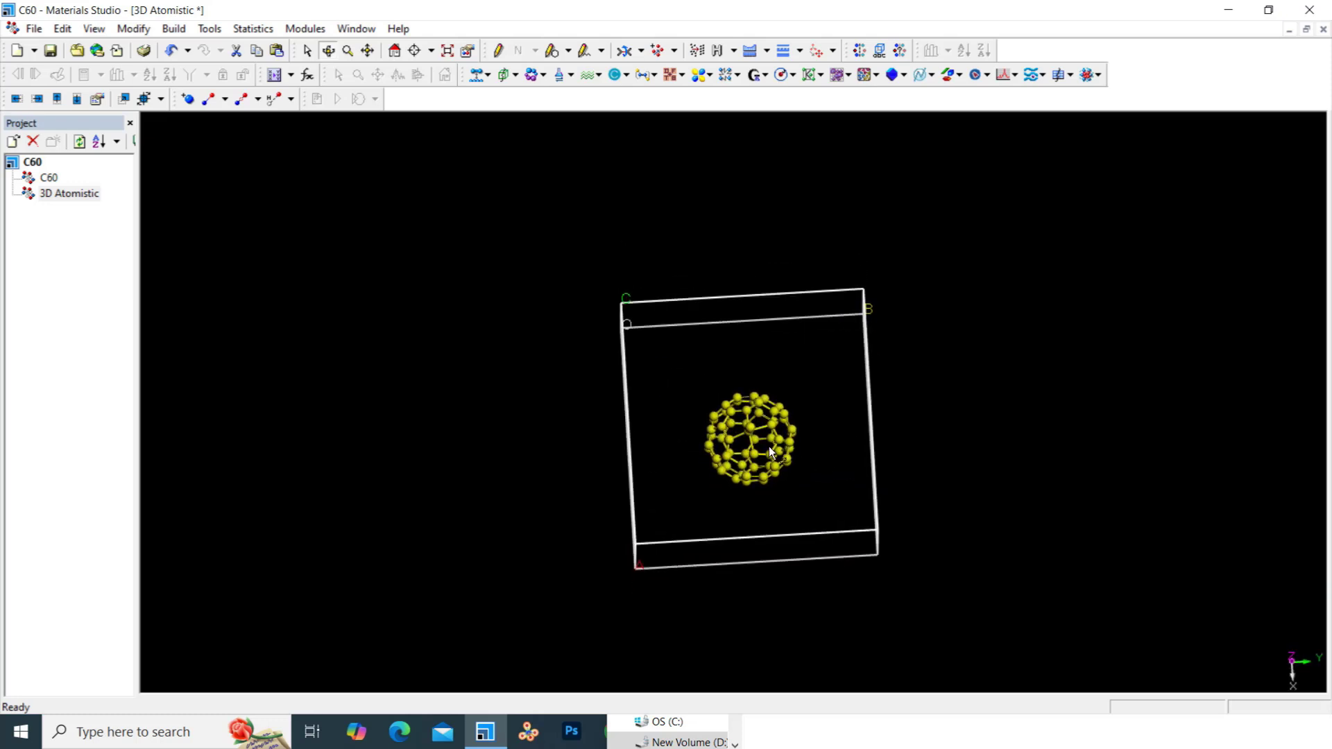
pyautogui.moveTo(769, 447)
pyautogui.mouseDown()
pyautogui.moveTo(751, 408)
pyautogui.moveTo(756, 434)
pyautogui.mouseUp()
pyautogui.moveTo(767, 528); pyautogui.dragTo(786, 371)
# - Deselect the complex, inspect it inside the 20 Å cell from several angles, and open the File menu
pyautogui.click(778, 352)
pyautogui.scroll(5, 785, 371)
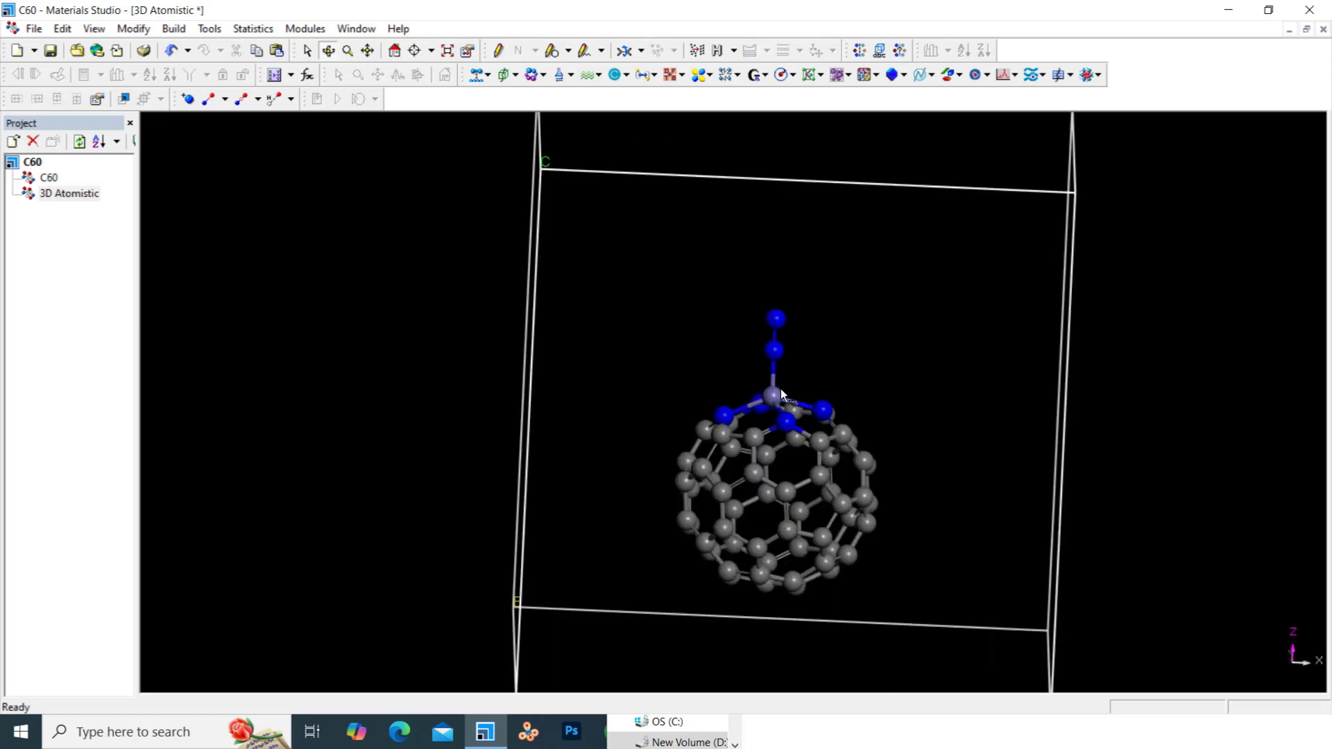
pyautogui.scroll(-3, 781, 393)
pyautogui.moveTo(789, 343)
pyautogui.mouseDown()
pyautogui.moveTo(762, 493)
pyautogui.moveTo(780, 326)
pyautogui.mouseUp()
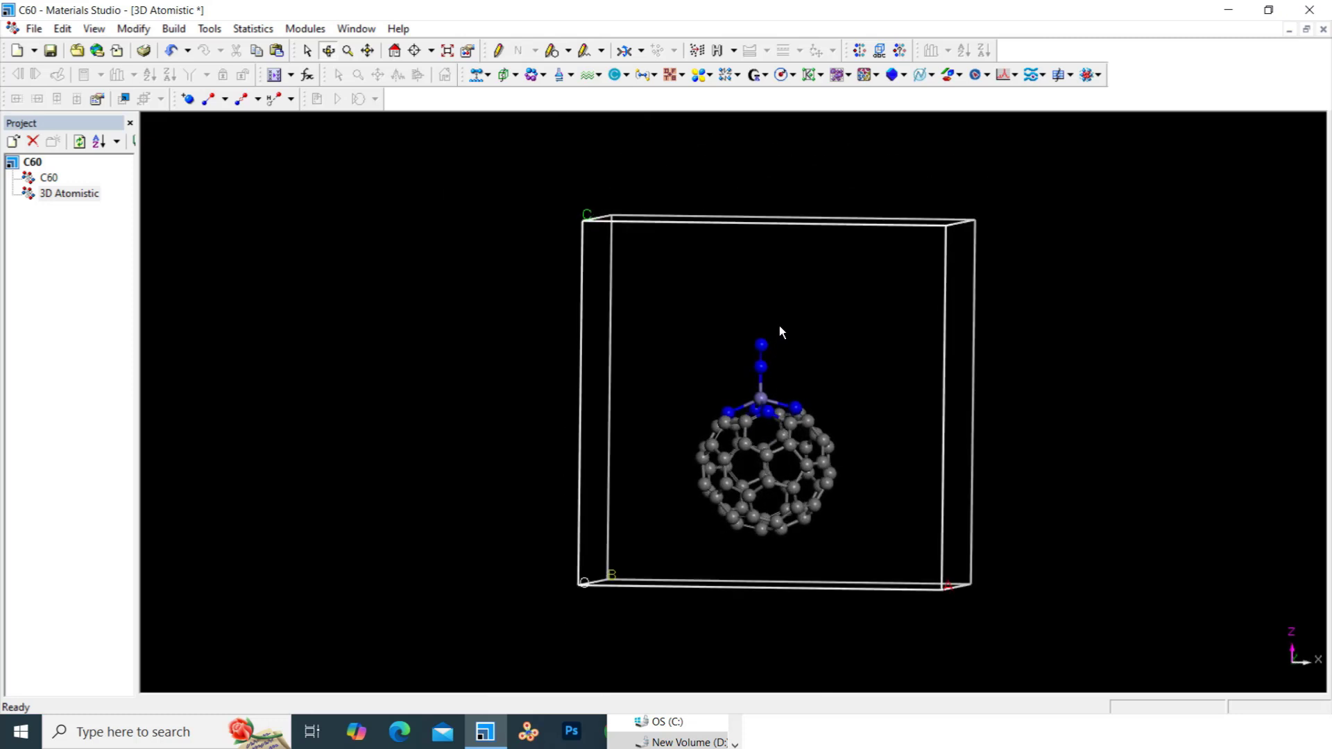
pyautogui.scroll(4, 798, 370)
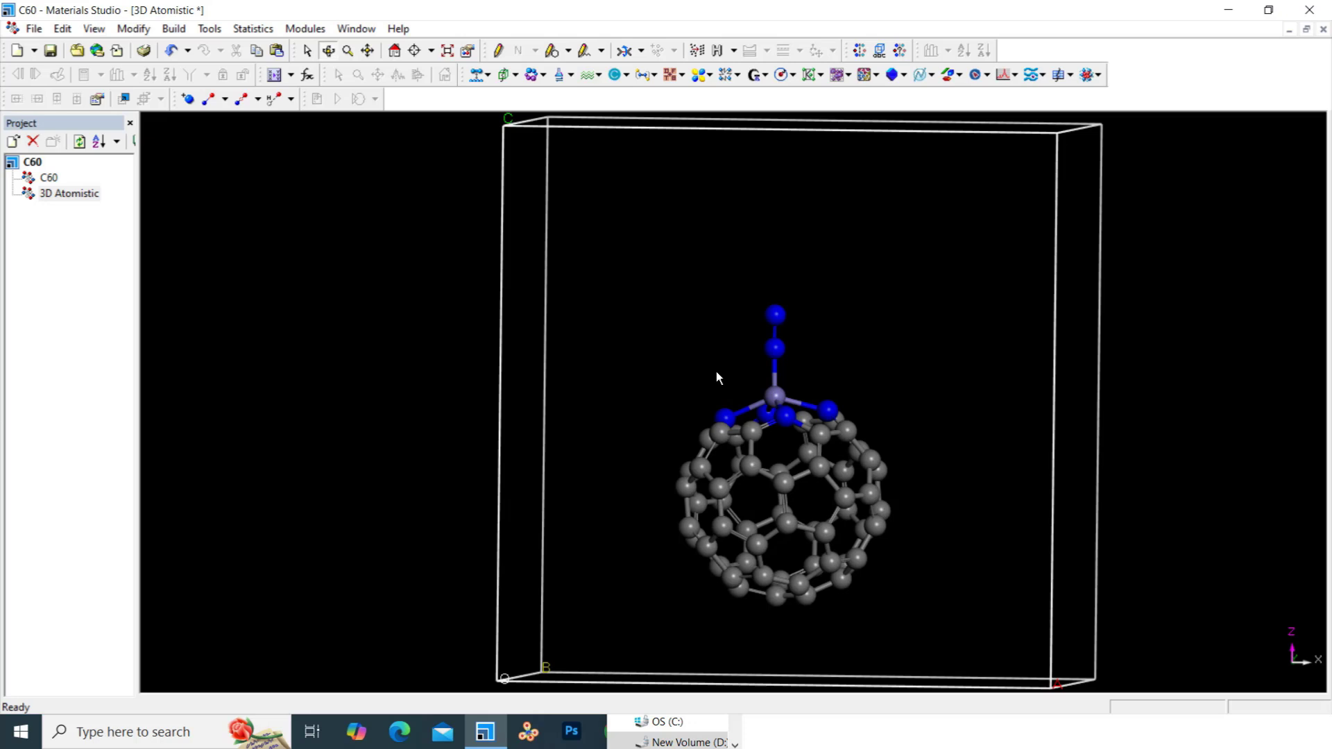
pyautogui.moveTo(821, 371); pyautogui.dragTo(809, 440)
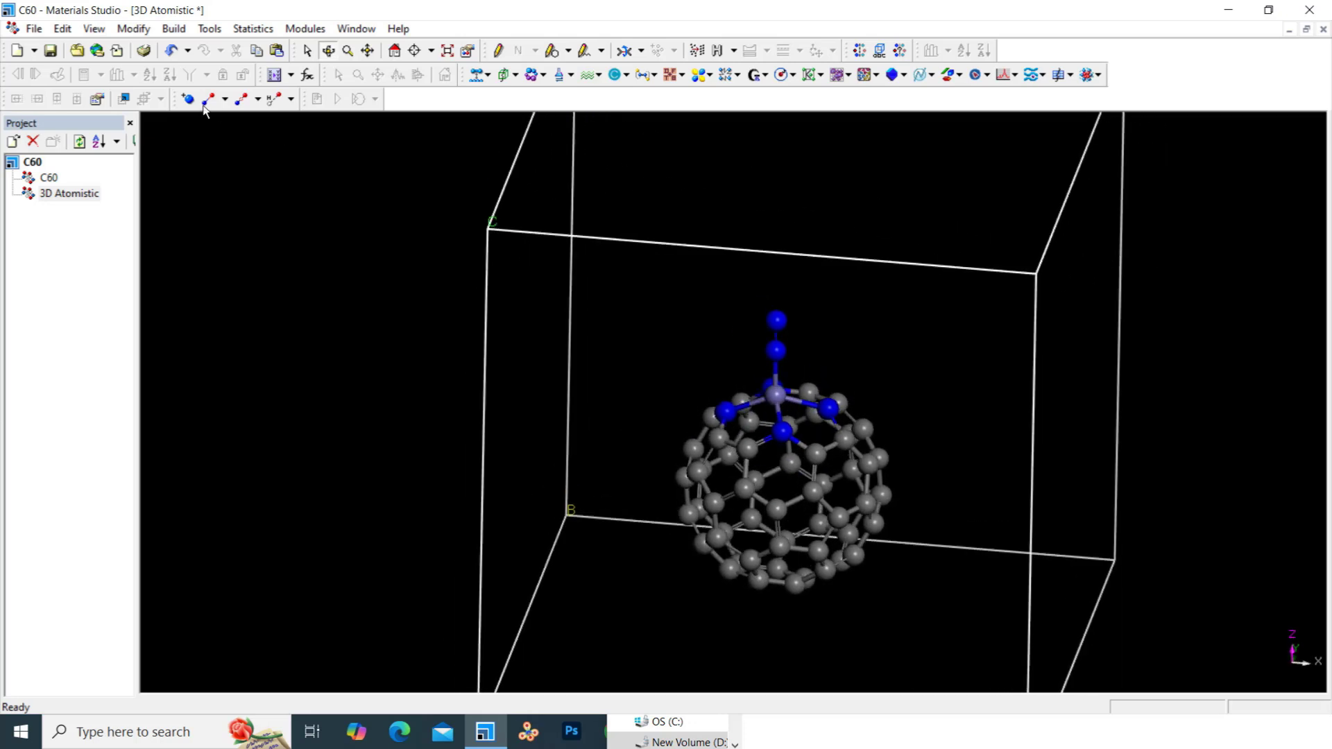
pyautogui.click(34, 28)
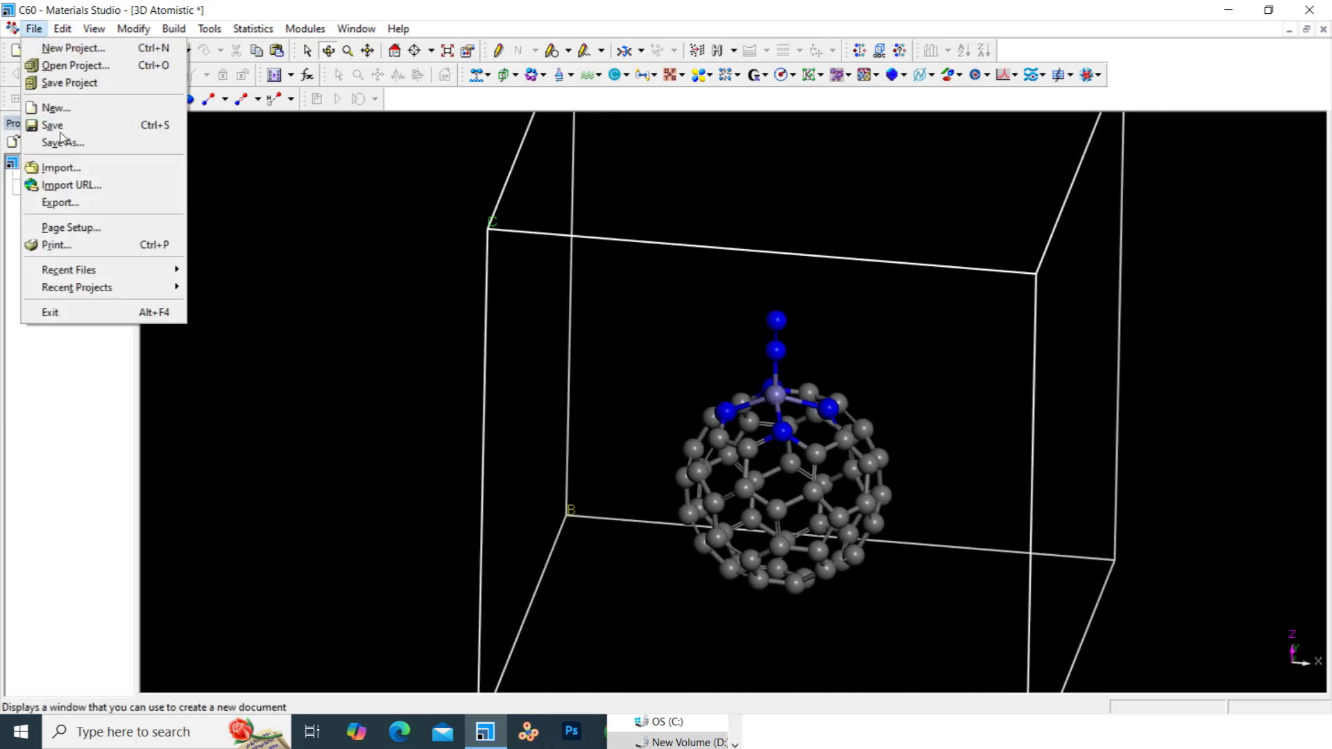
# - Start an export to the C60-C70 folder as Crystallographic Information Files
pyautogui.click(34, 29)
pyautogui.click(34, 29)
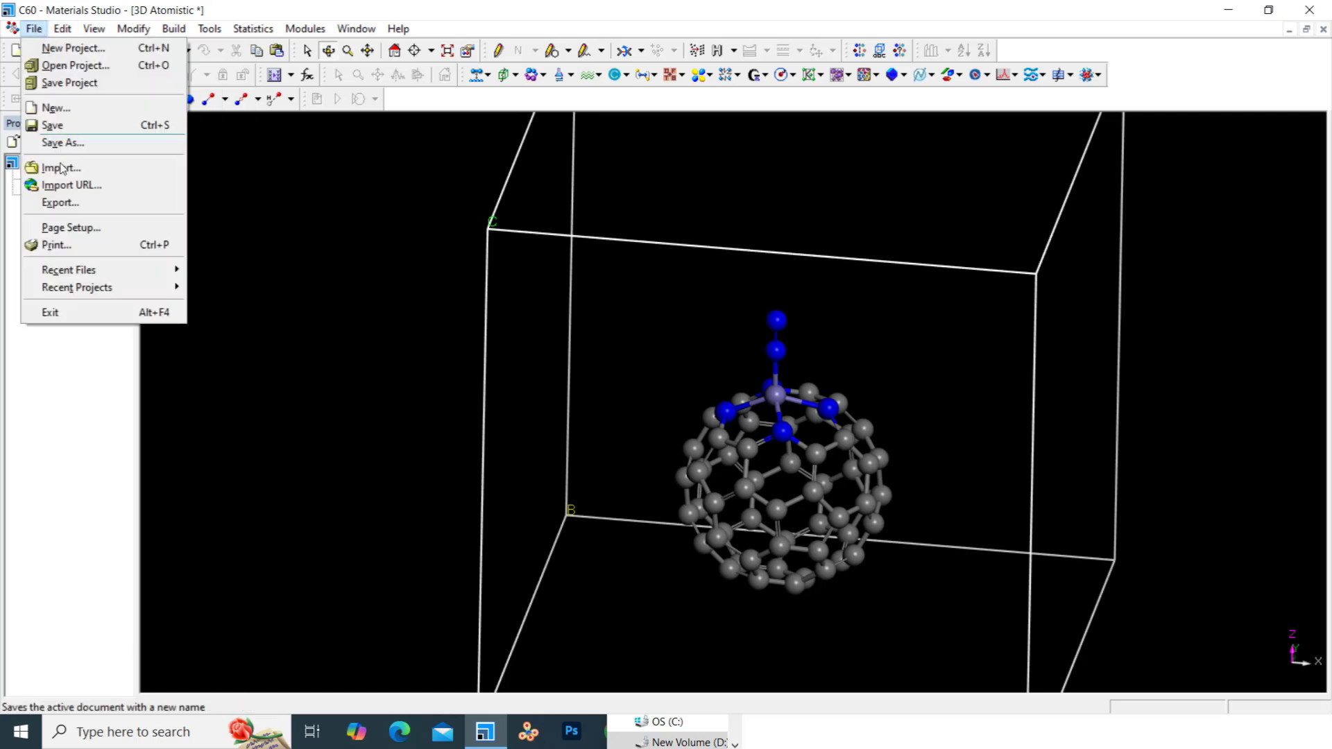
pyautogui.click(66, 203)
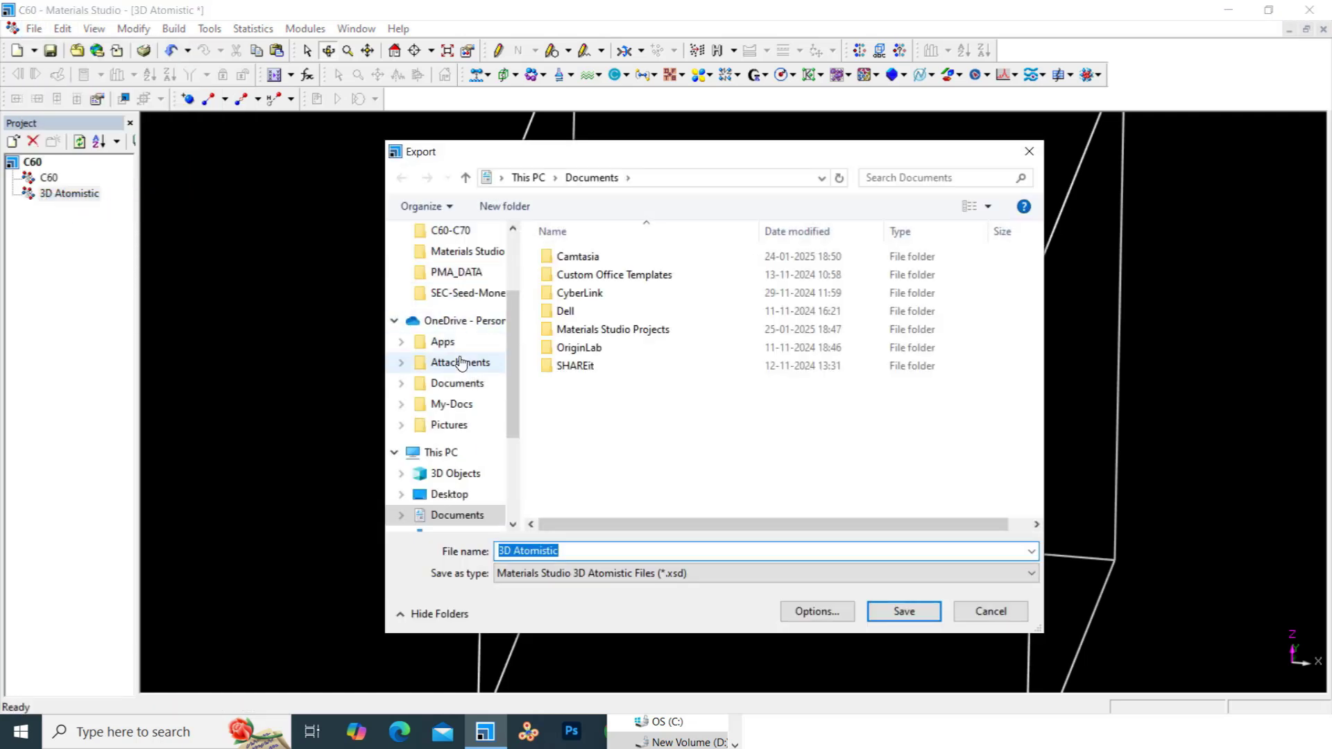
pyautogui.scroll(1, 462, 362)
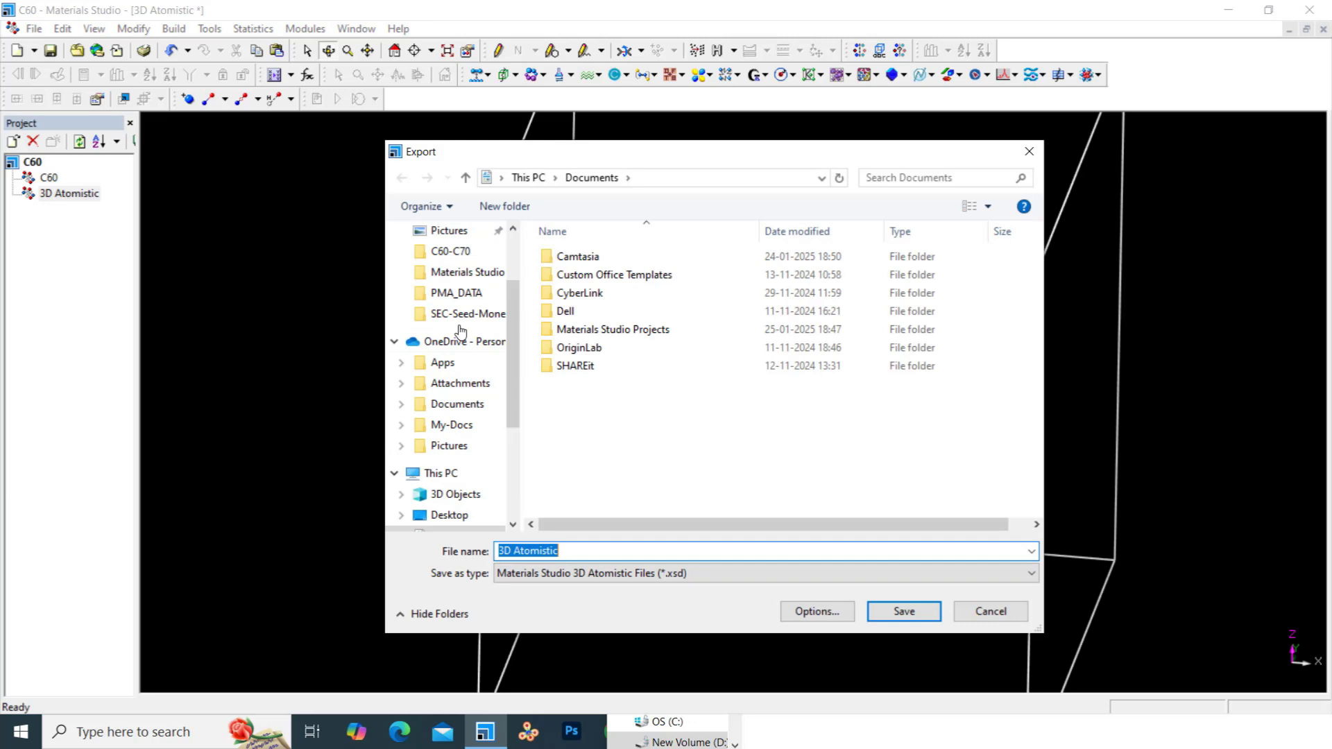
pyautogui.click(452, 253)
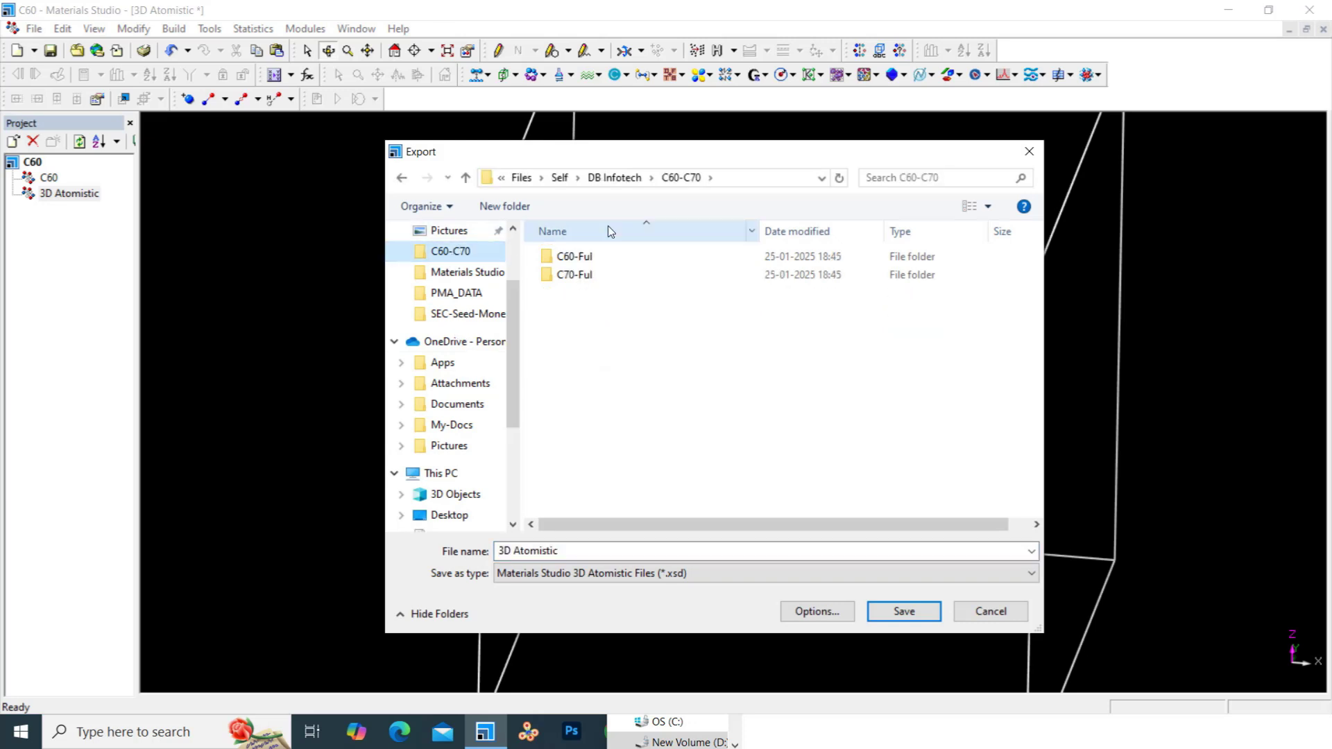
pyautogui.click(561, 581)
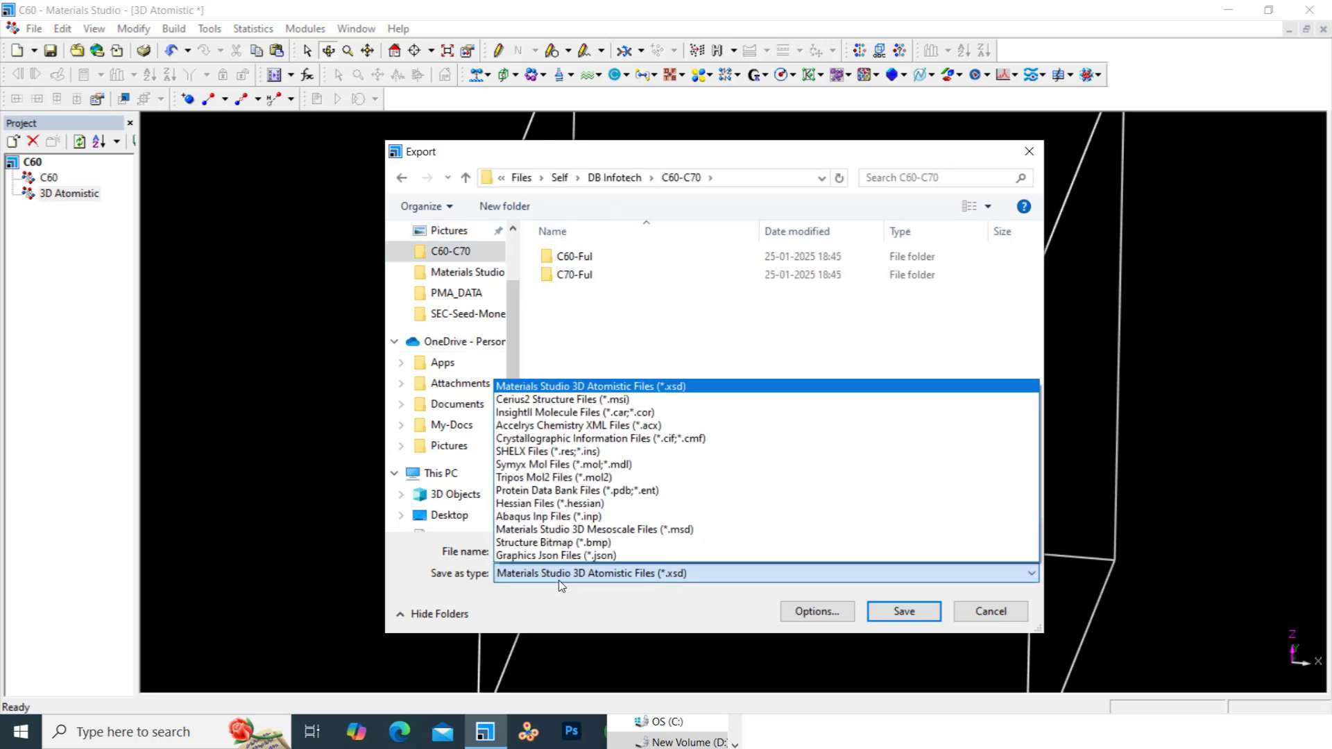
pyautogui.click(633, 439)
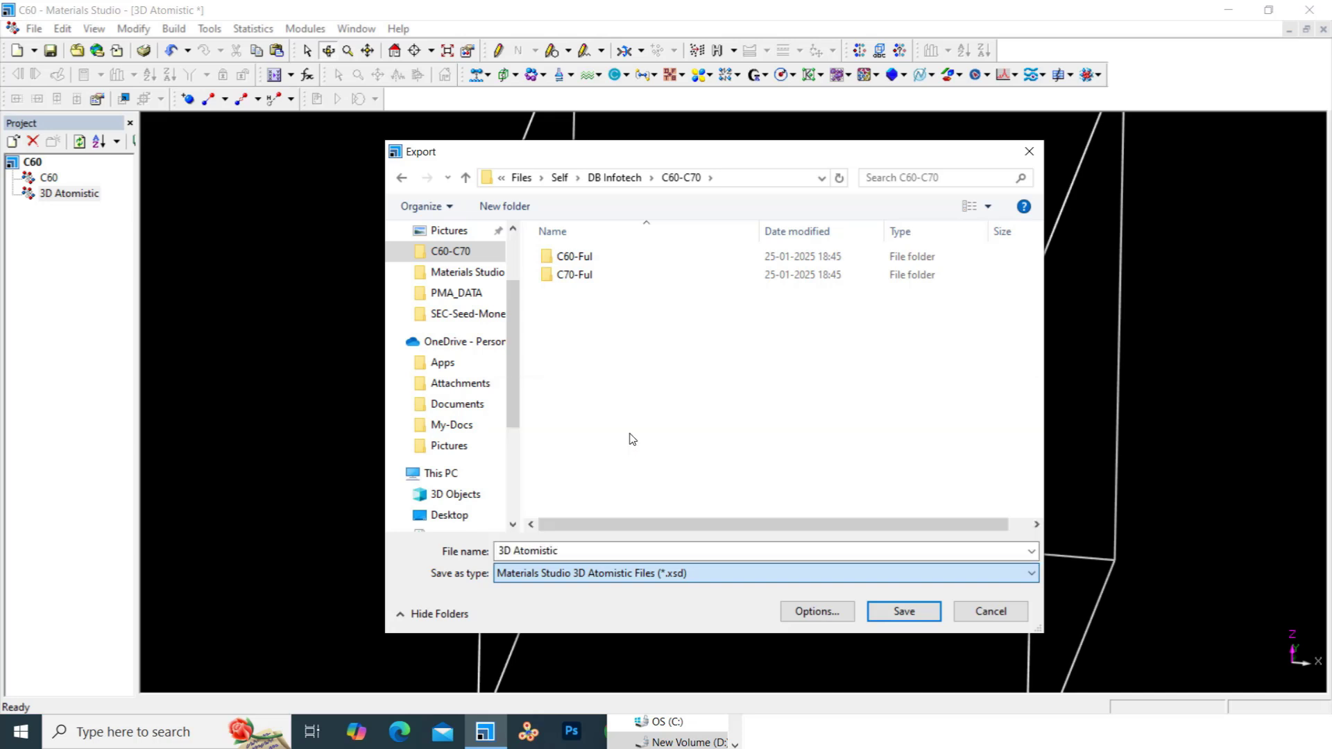
# - Name the export file C60-Fe-N2
pyautogui.click(576, 550)
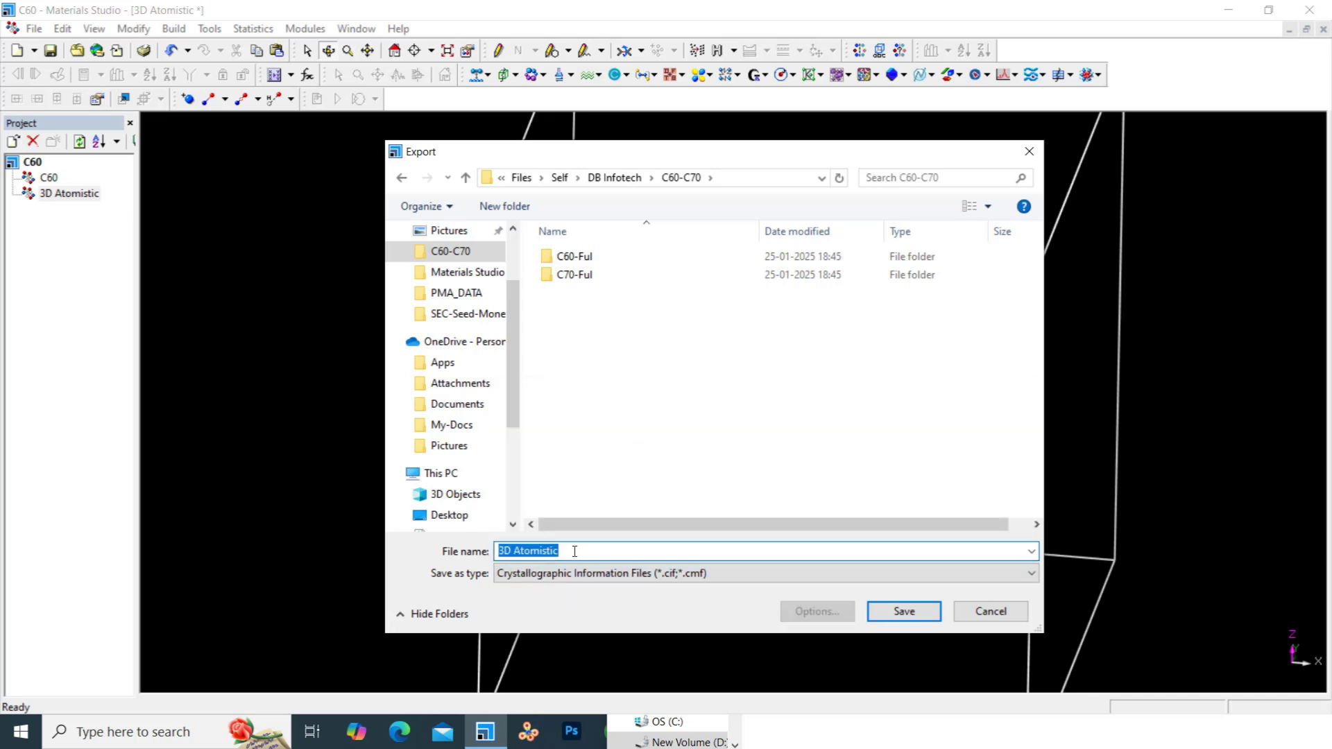
pyautogui.write('C')
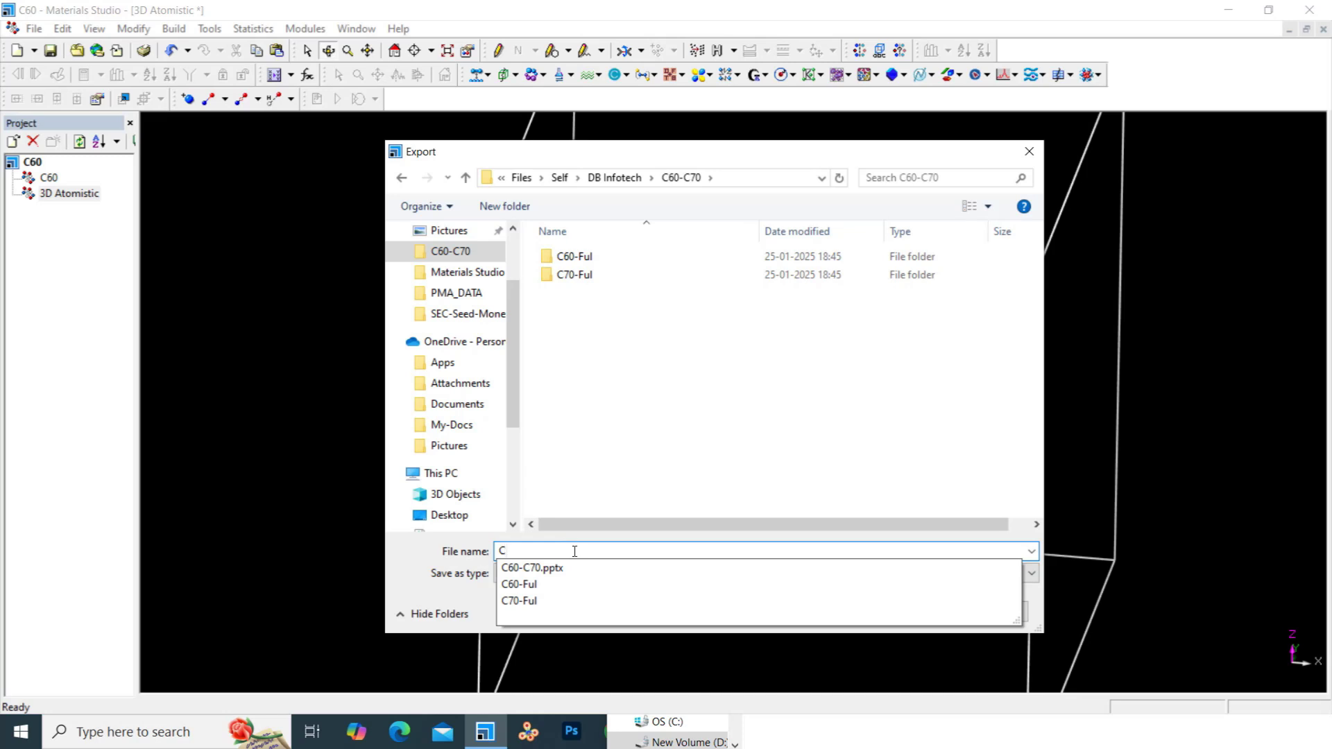
pyautogui.write('60')
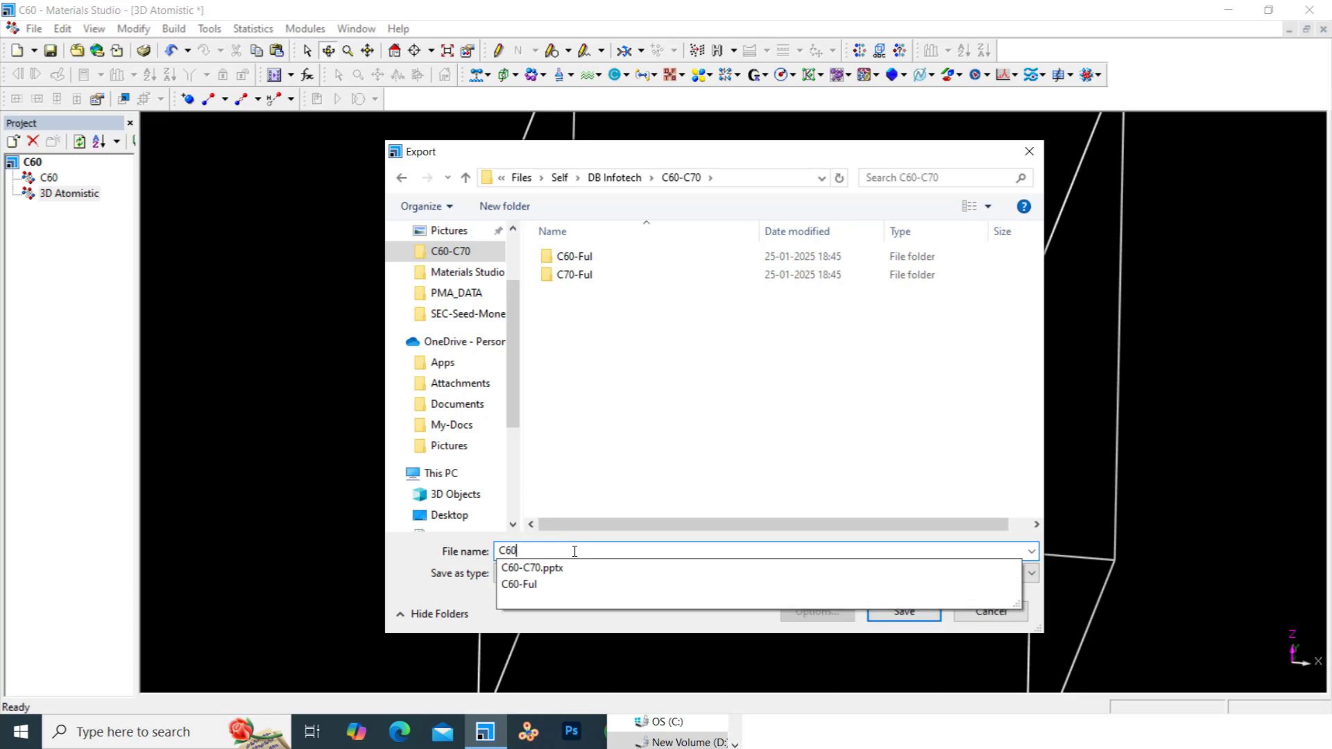
pyautogui.write('-=')
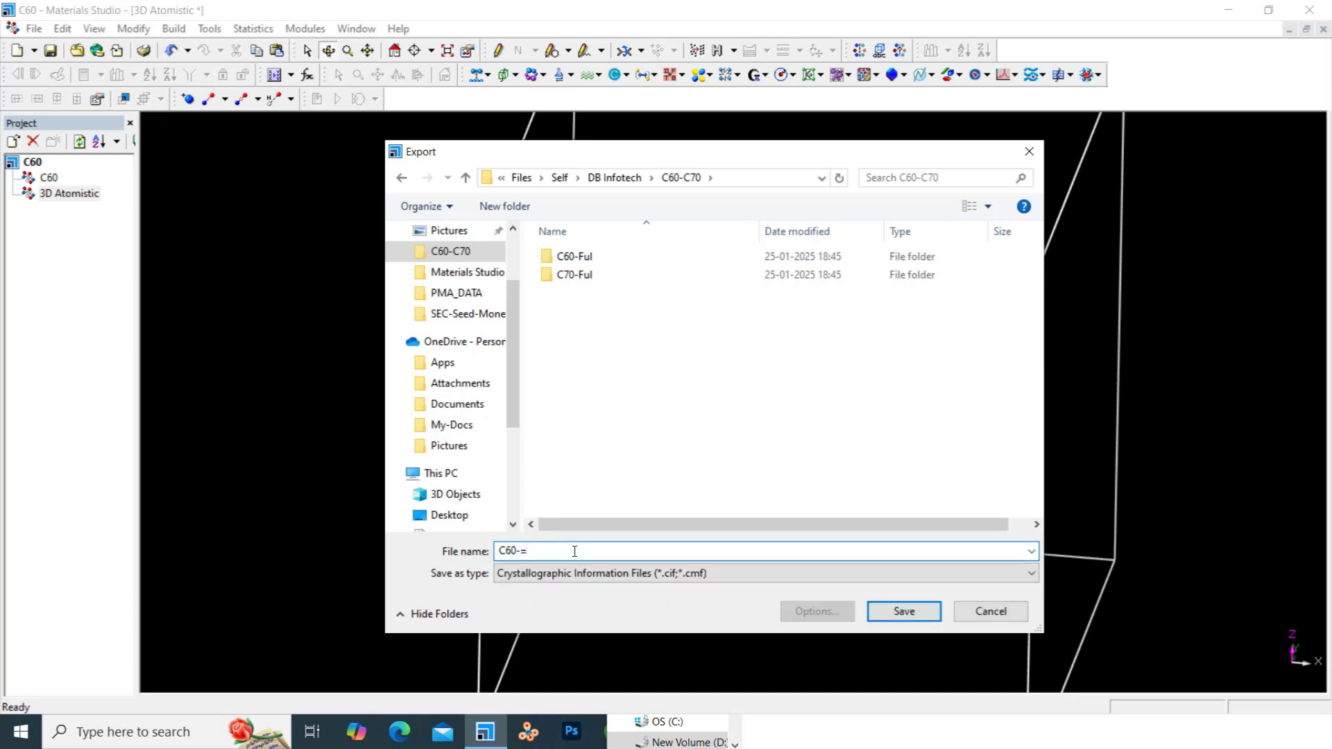
pyautogui.press('BackSpace')
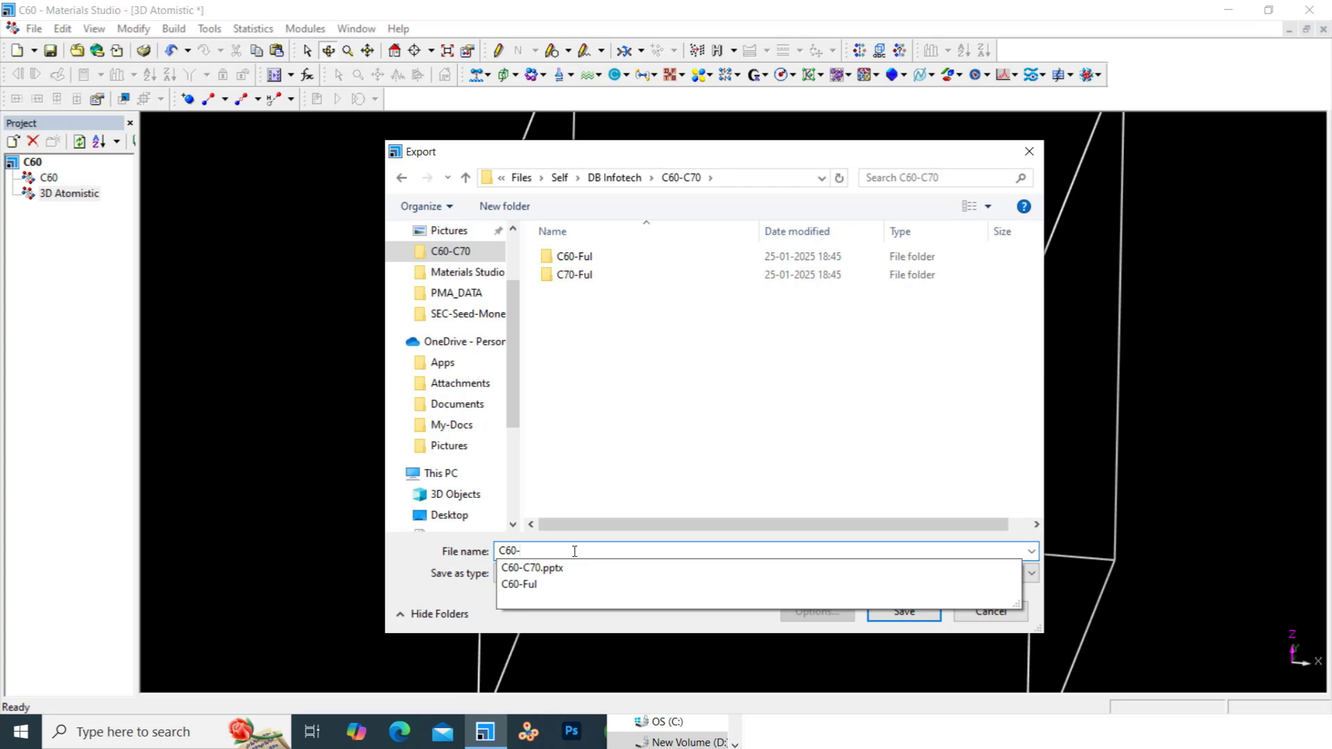
pyautogui.write('Fe-N2')
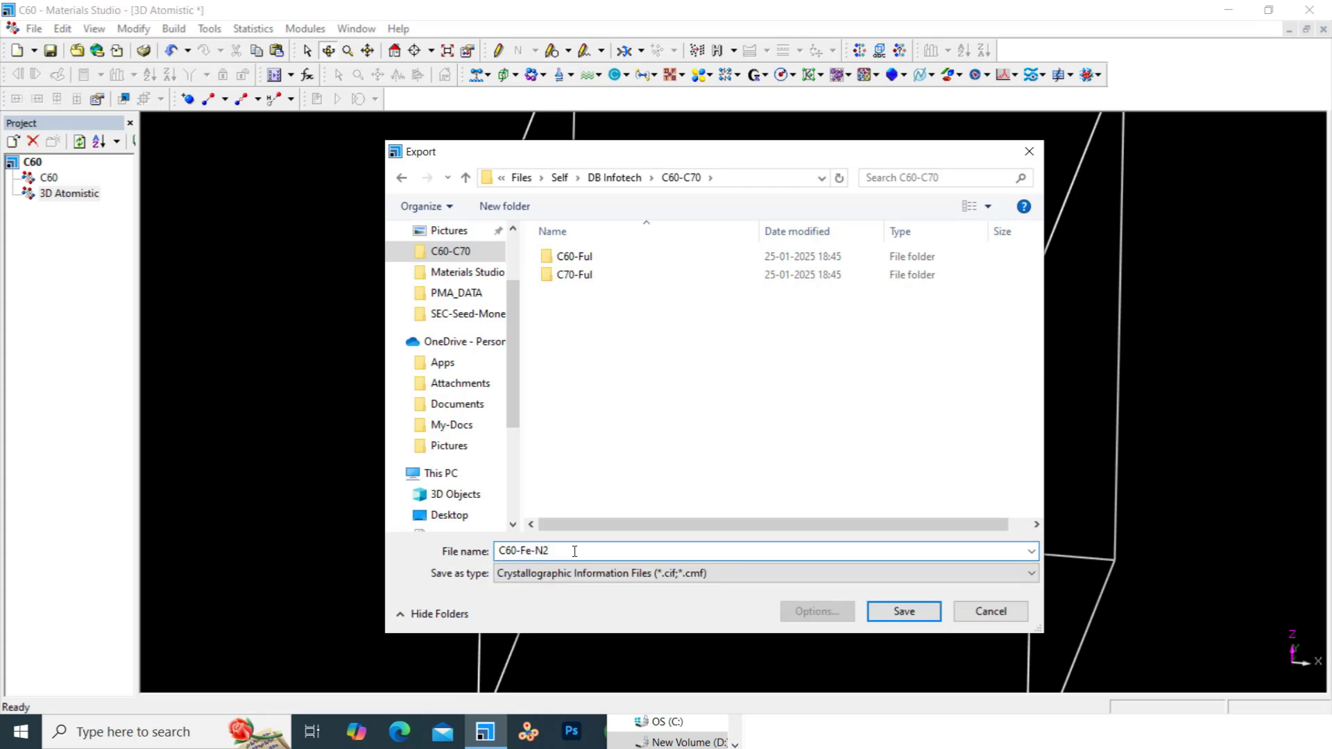
pyautogui.doubleClick(519, 550)
pyautogui.hotkey('ctrl', 'c')
# - Create a C60-Fe-N2 folder under C60-C70 and save the CIF inside it
pyautogui.click(508, 209)
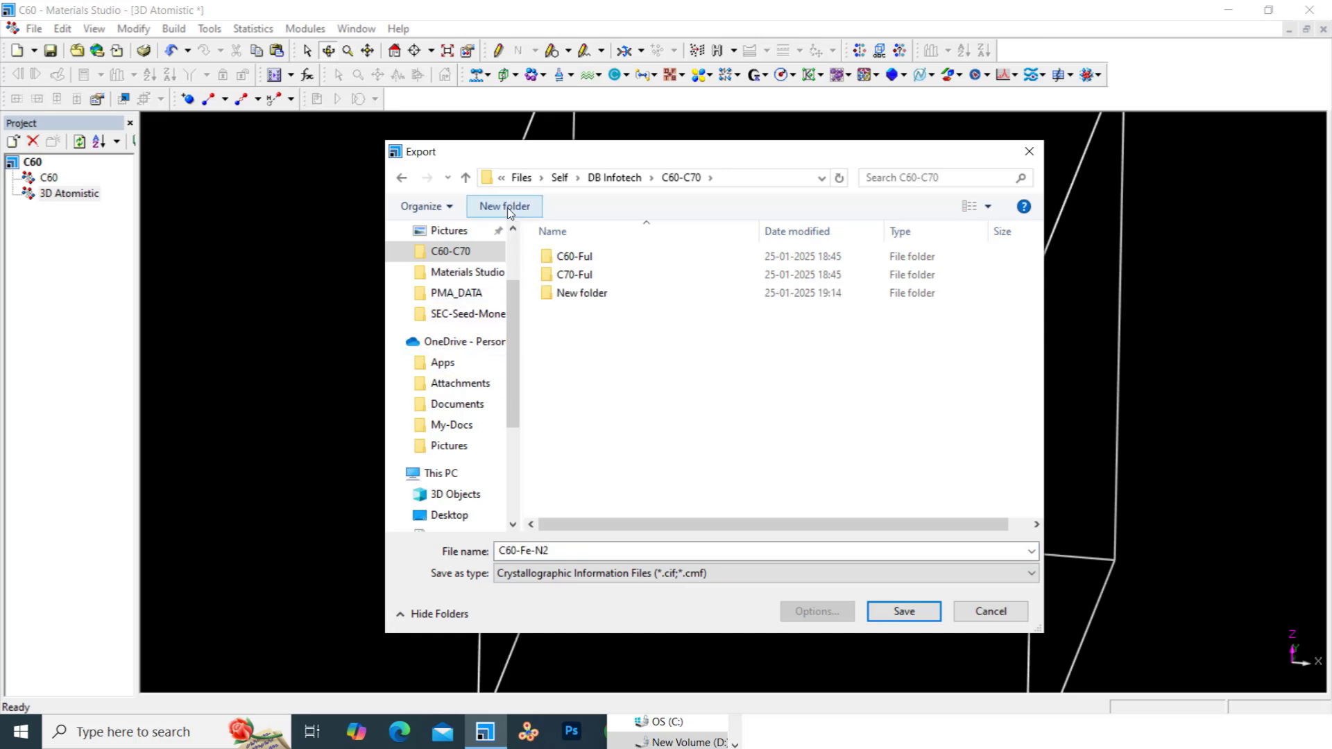
pyautogui.hotkey('ctrl', 'v')
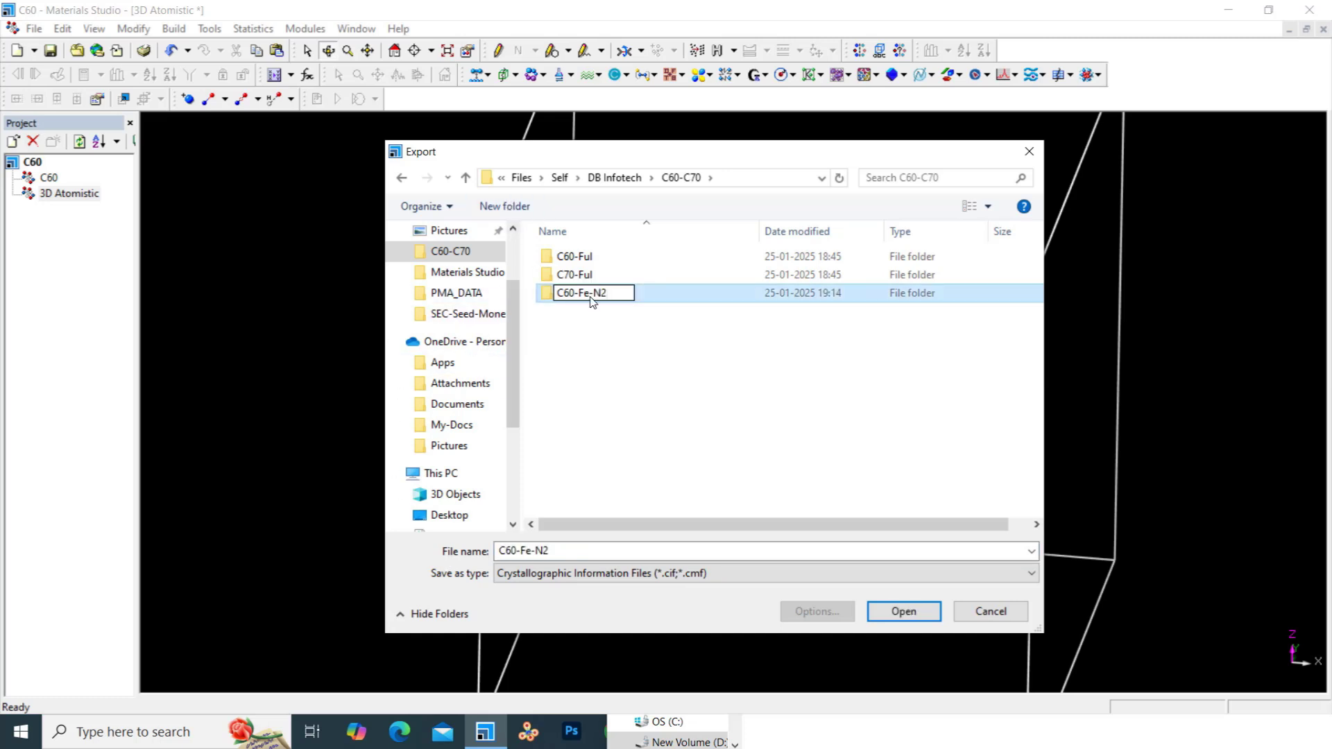
pyautogui.press('Return')
pyautogui.doubleClick(589, 262)
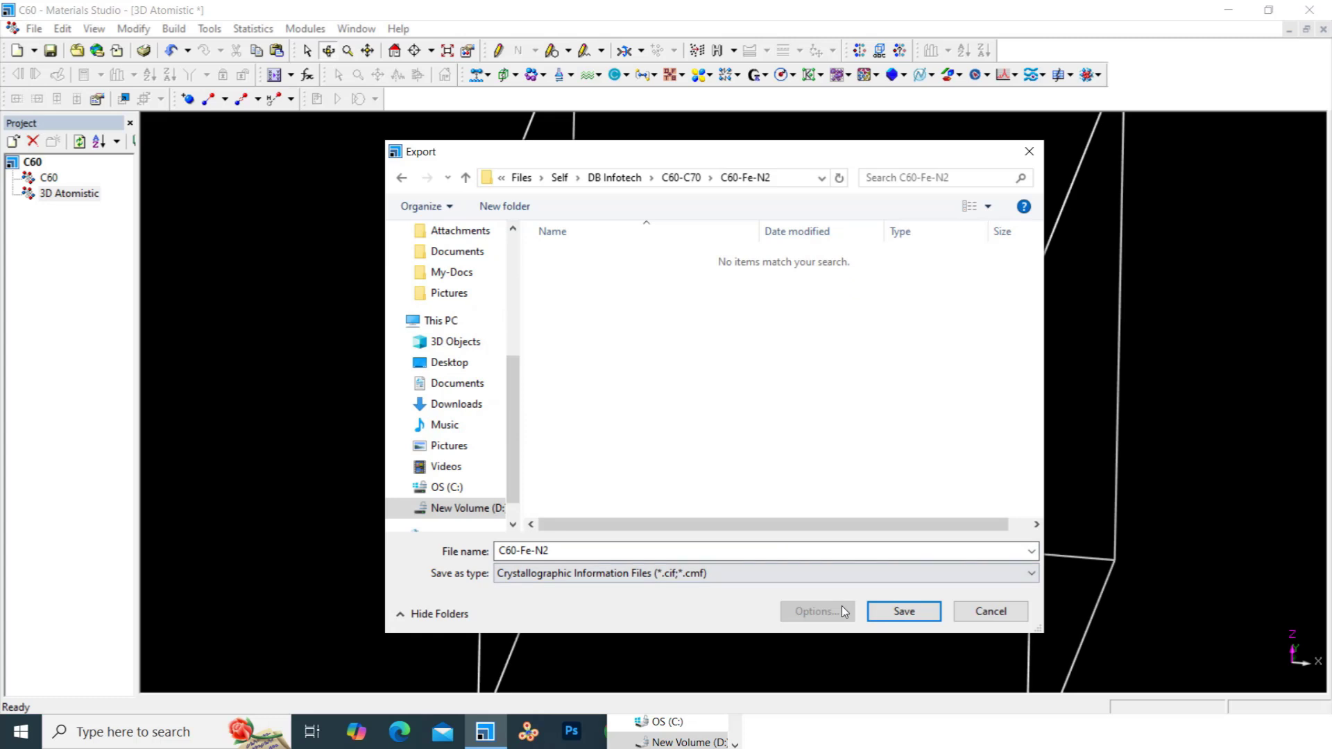
pyautogui.click(902, 612)
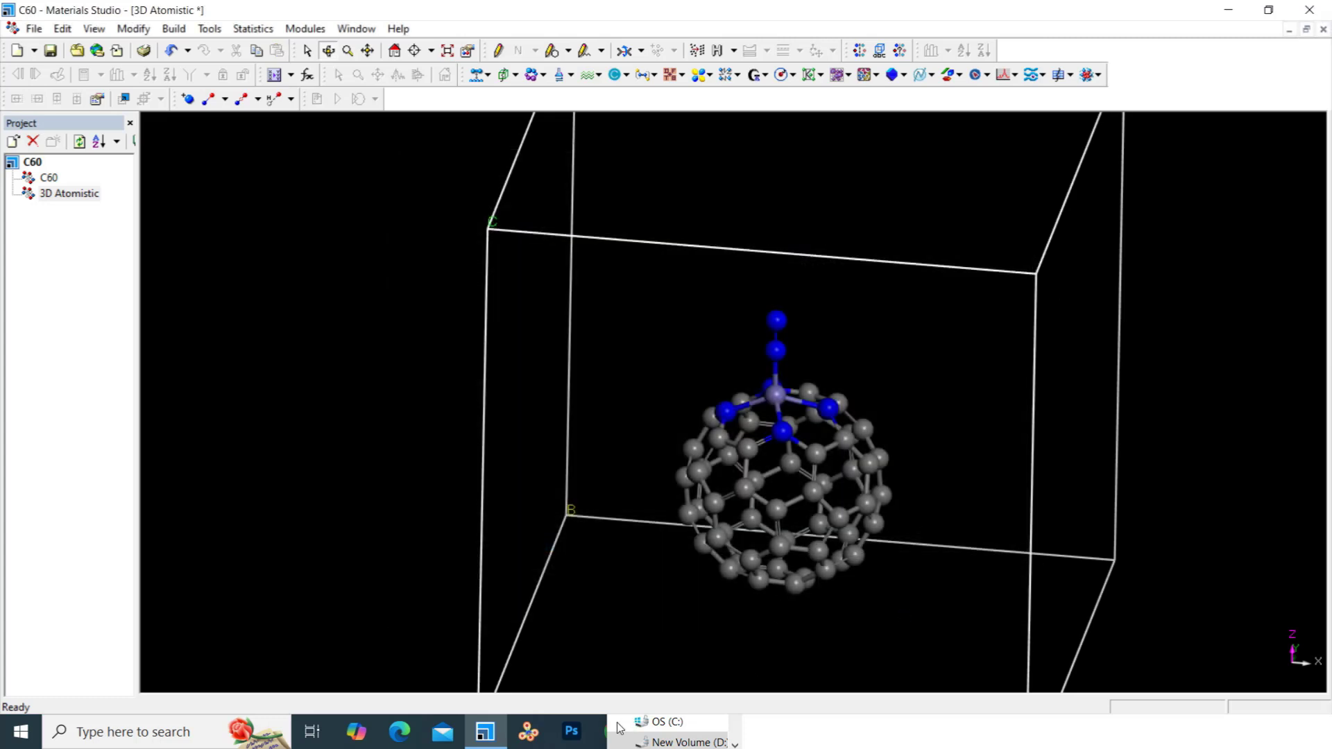
# - Minimize Materials Studio and locate C60-Fe-N2.cif in the C60-Fe-N2 folder in File Explorer
pyautogui.click(1228, 11)
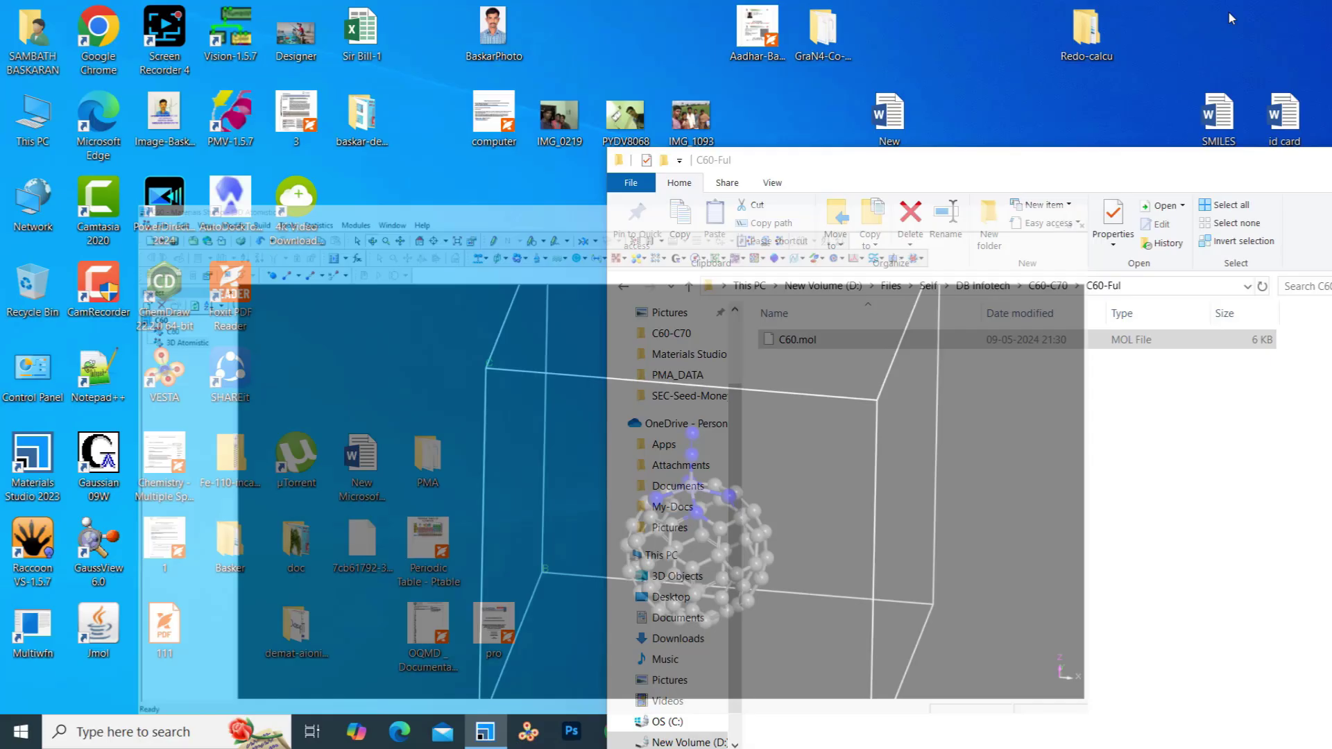
pyautogui.moveTo(1081, 174); pyautogui.dragTo(723, 92)
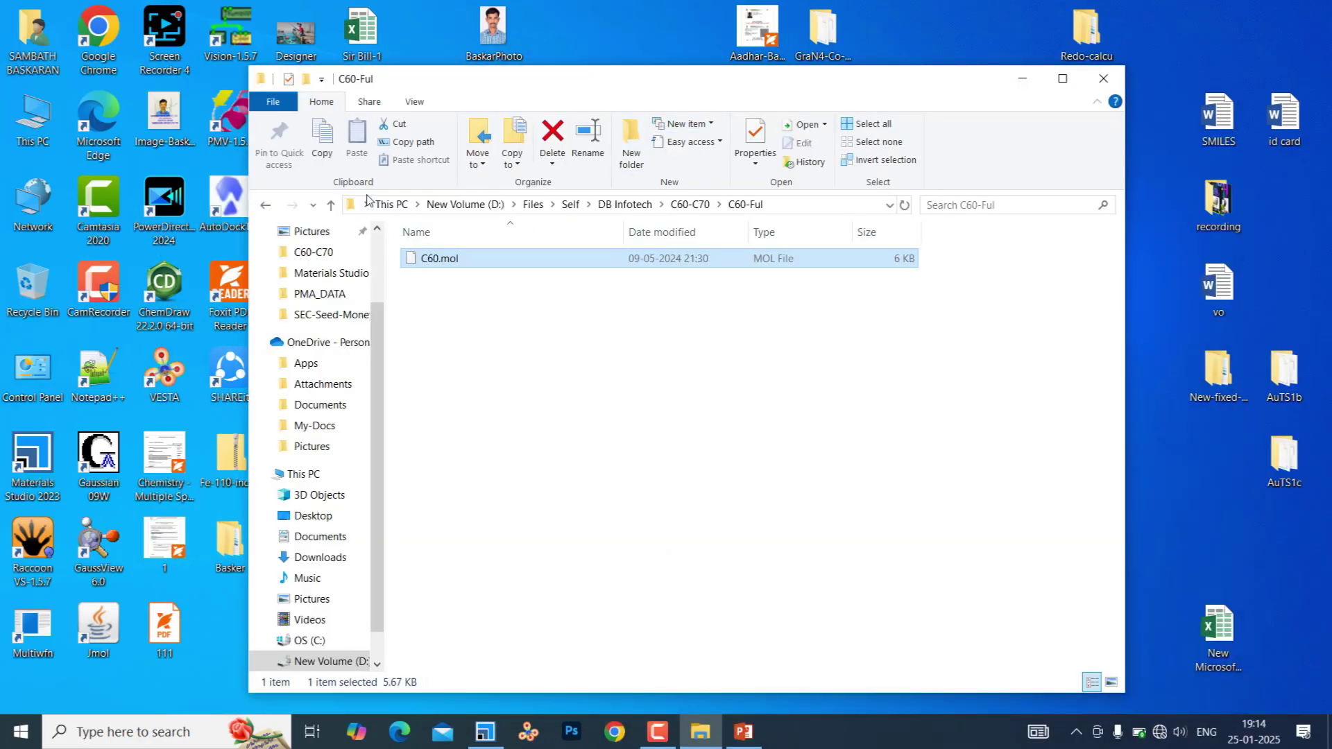
pyautogui.click(330, 205)
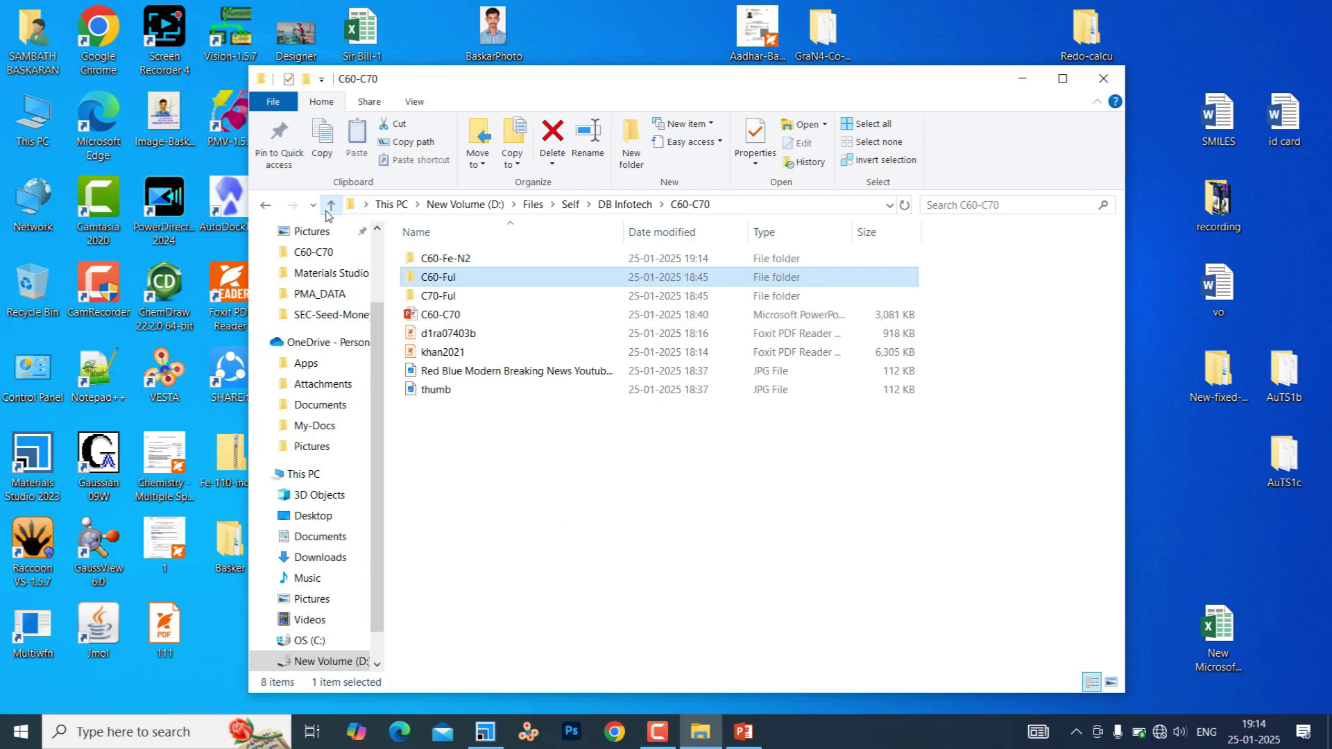
pyautogui.doubleClick(444, 258)
pyautogui.click(444, 258)
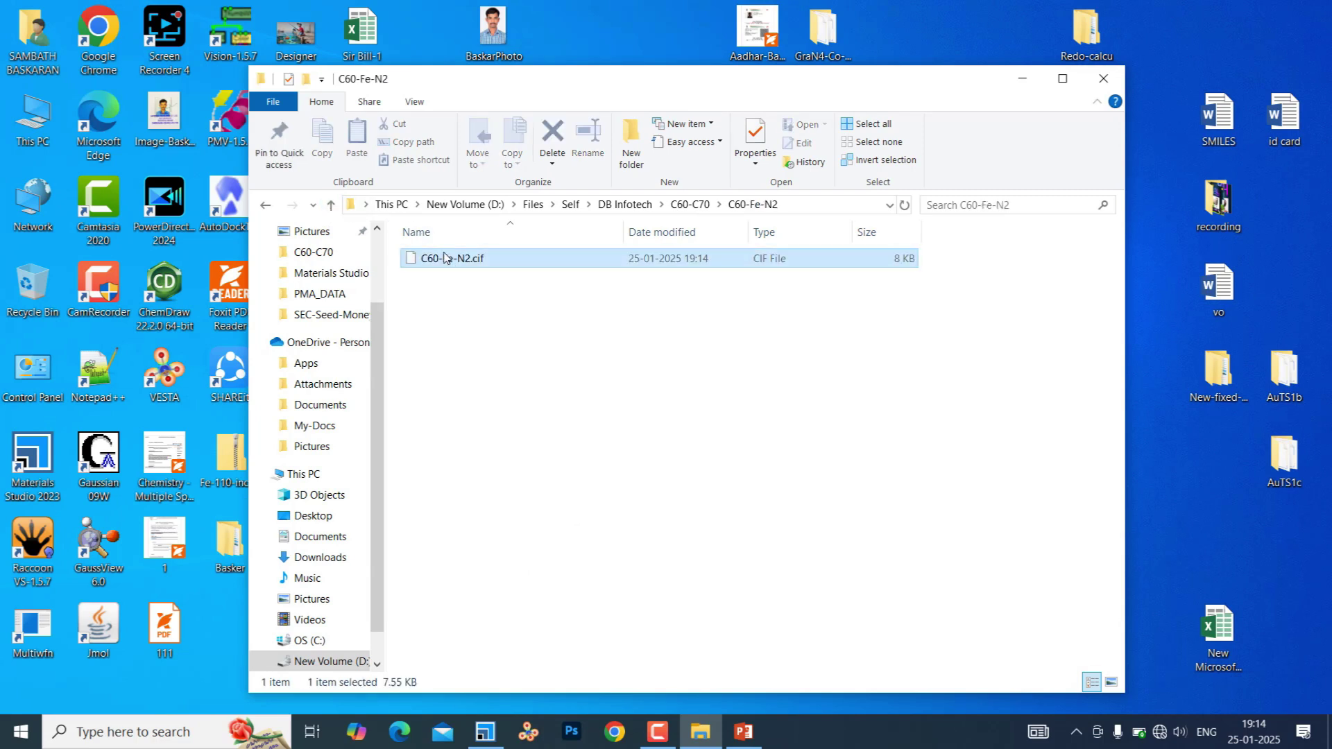
pyautogui.rightClick(445, 258)
# - Open C60-Fe-N2.cif in Notepad++, scroll through its cell and atom list, then close it
pyautogui.click(519, 309)
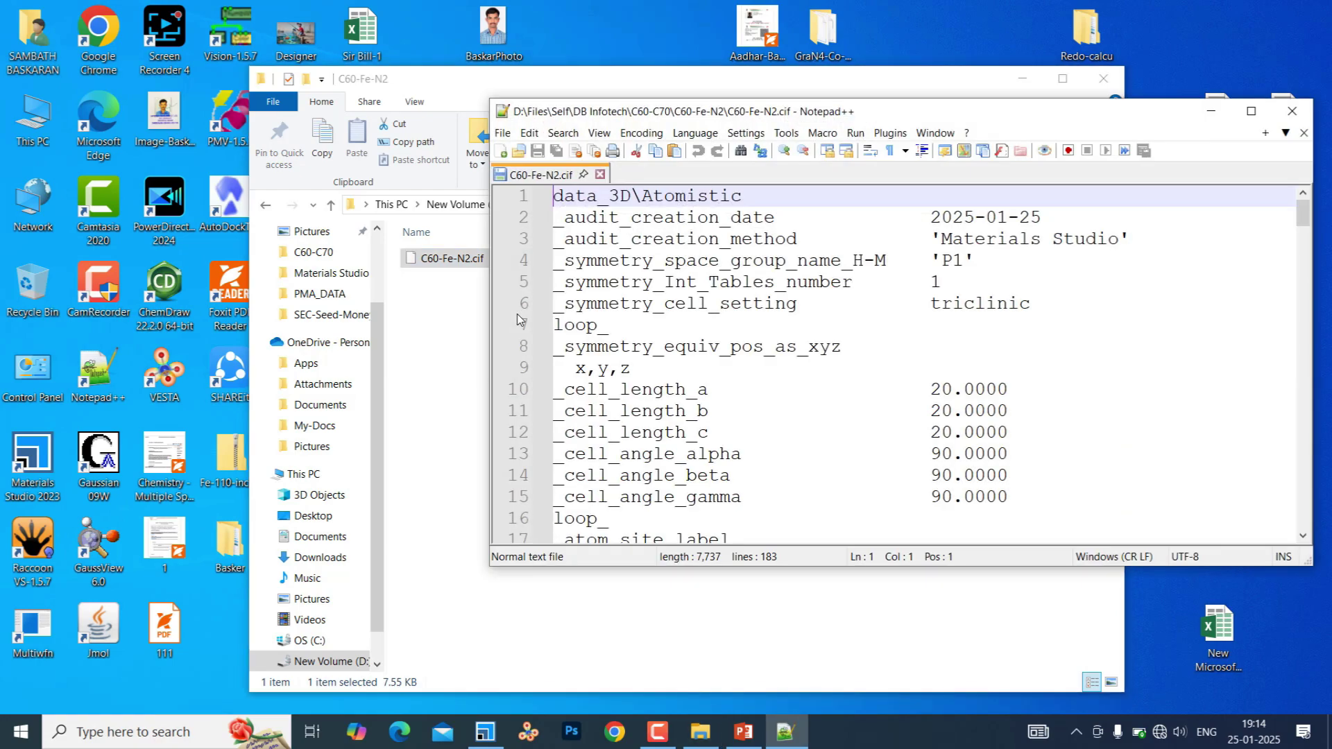
pyautogui.click(1249, 112)
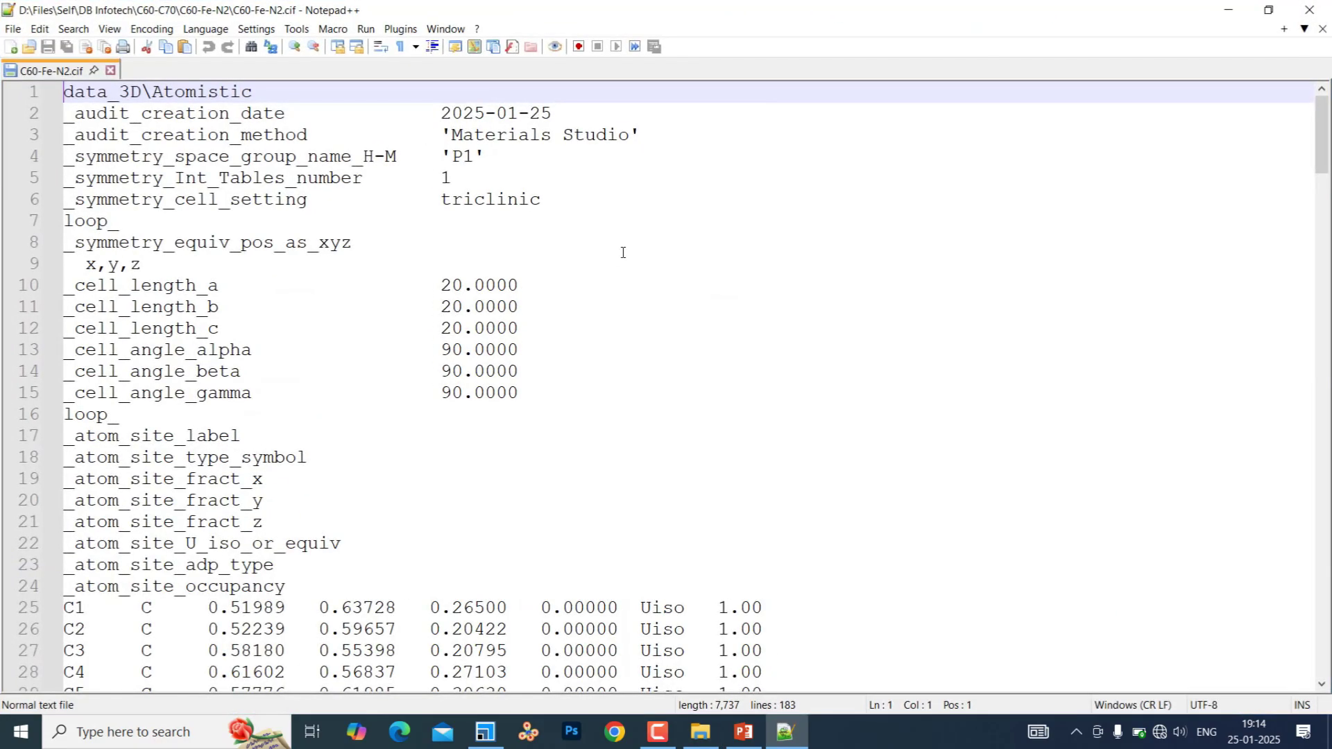
pyautogui.scroll(-13, 619, 268)
pyautogui.scroll(-14, 618, 267)
pyautogui.scroll(20, 625, 271)
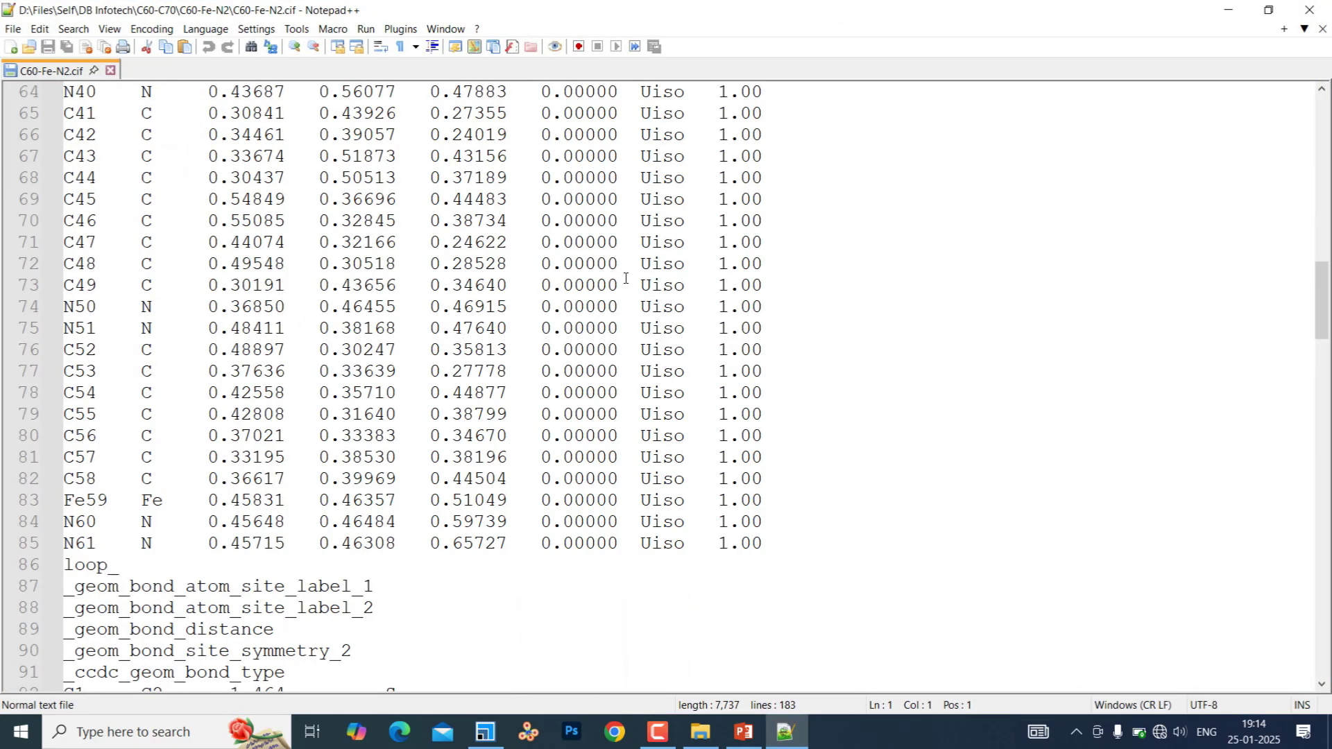
pyautogui.click(1310, 9)
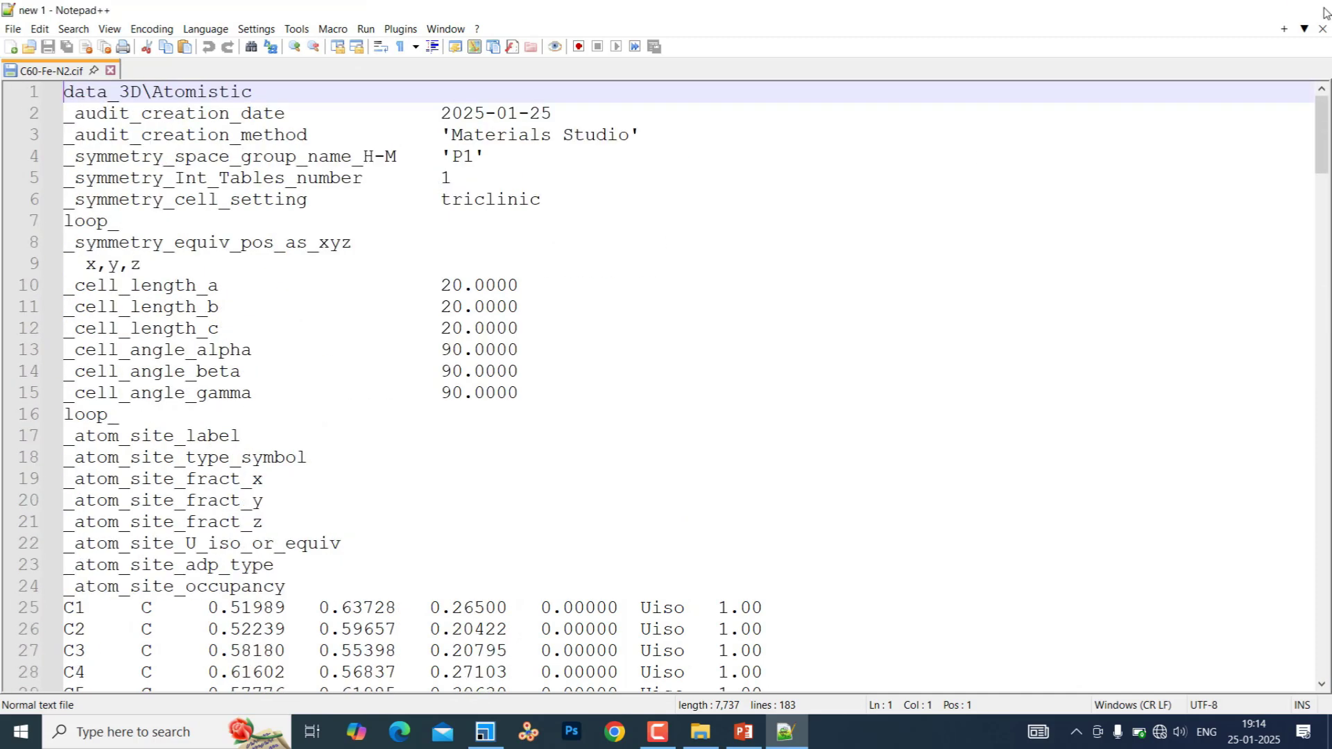
# - Launch VESTA and load C60-Fe-N2.cif into it from File Explorer
pyautogui.click(531, 730)
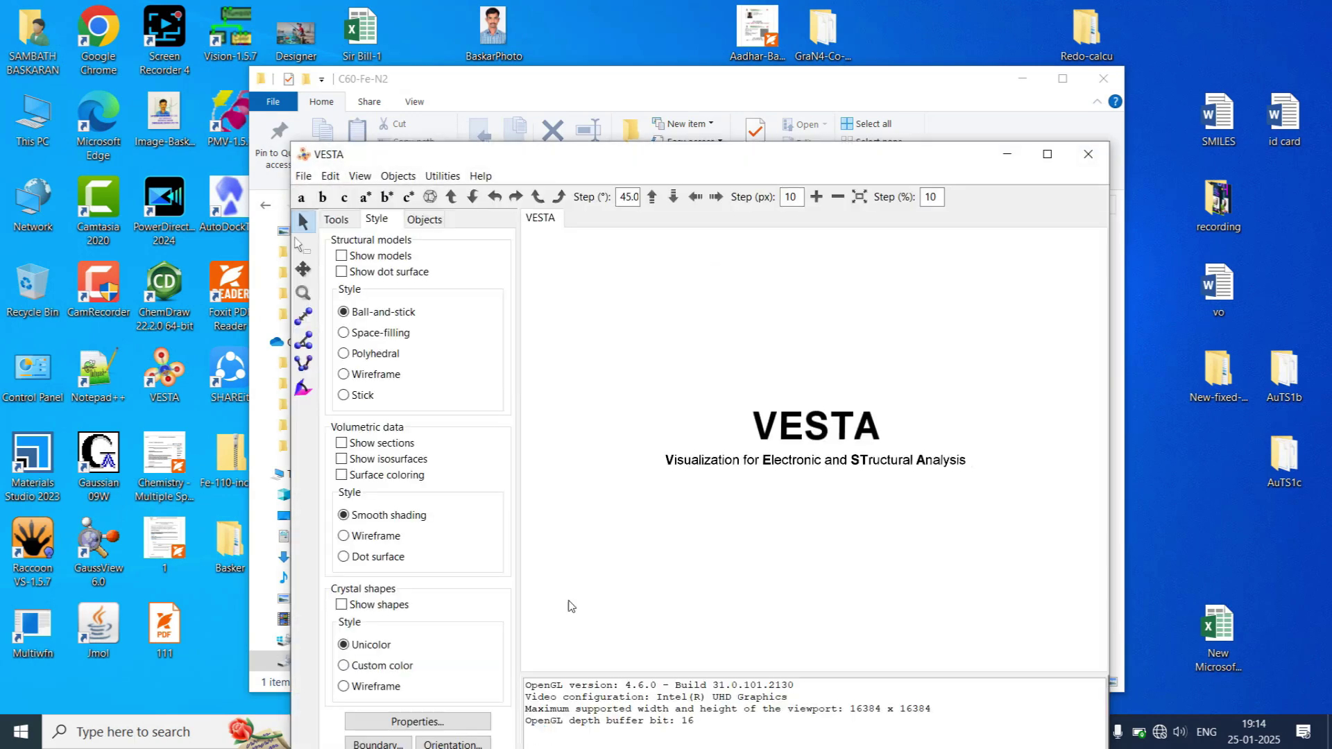
pyautogui.moveTo(611, 164); pyautogui.dragTo(818, 147)
pyautogui.moveTo(585, 80); pyautogui.dragTo(409, 76)
pyautogui.click(286, 258)
pyautogui.moveTo(286, 260); pyautogui.dragTo(1012, 378)
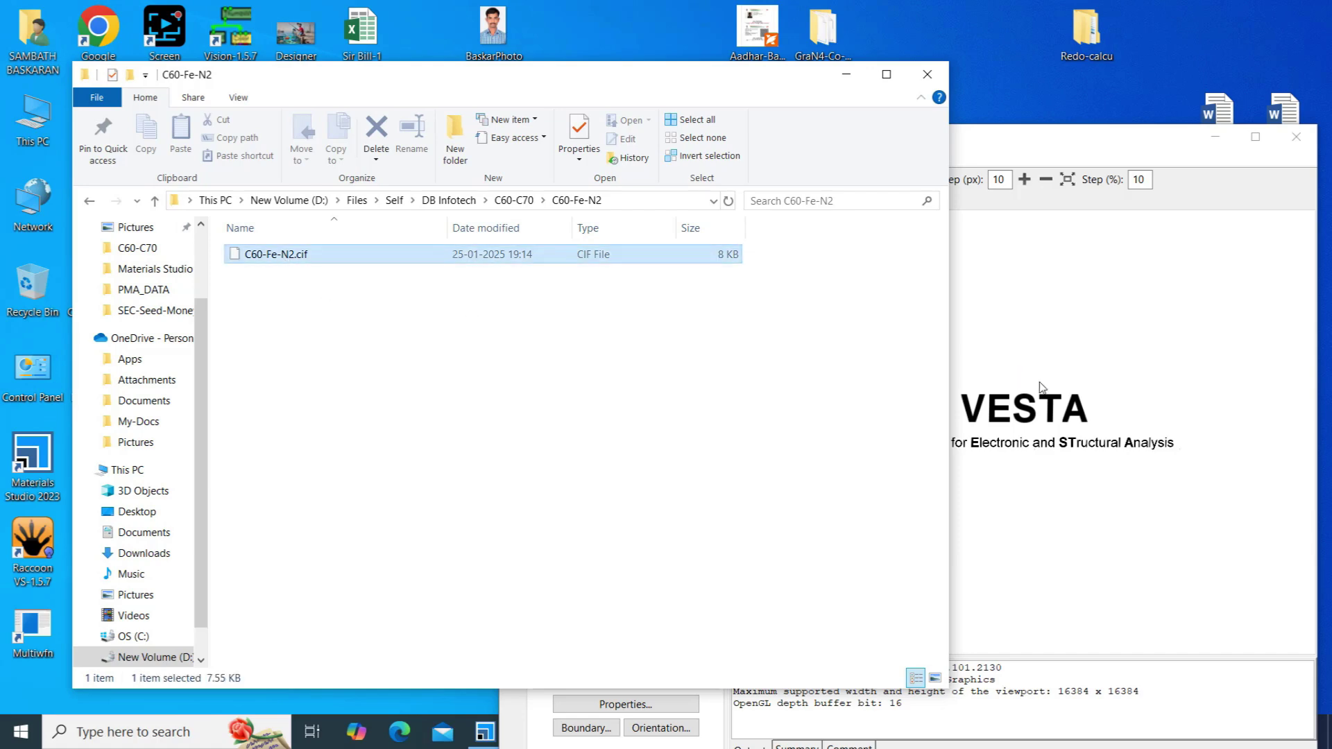
# - Maximize VESTA, zoom and rotate the 61-atom model with c up, then minimize VESTA
pyautogui.moveTo(1058, 524); pyautogui.dragTo(1232, 172)
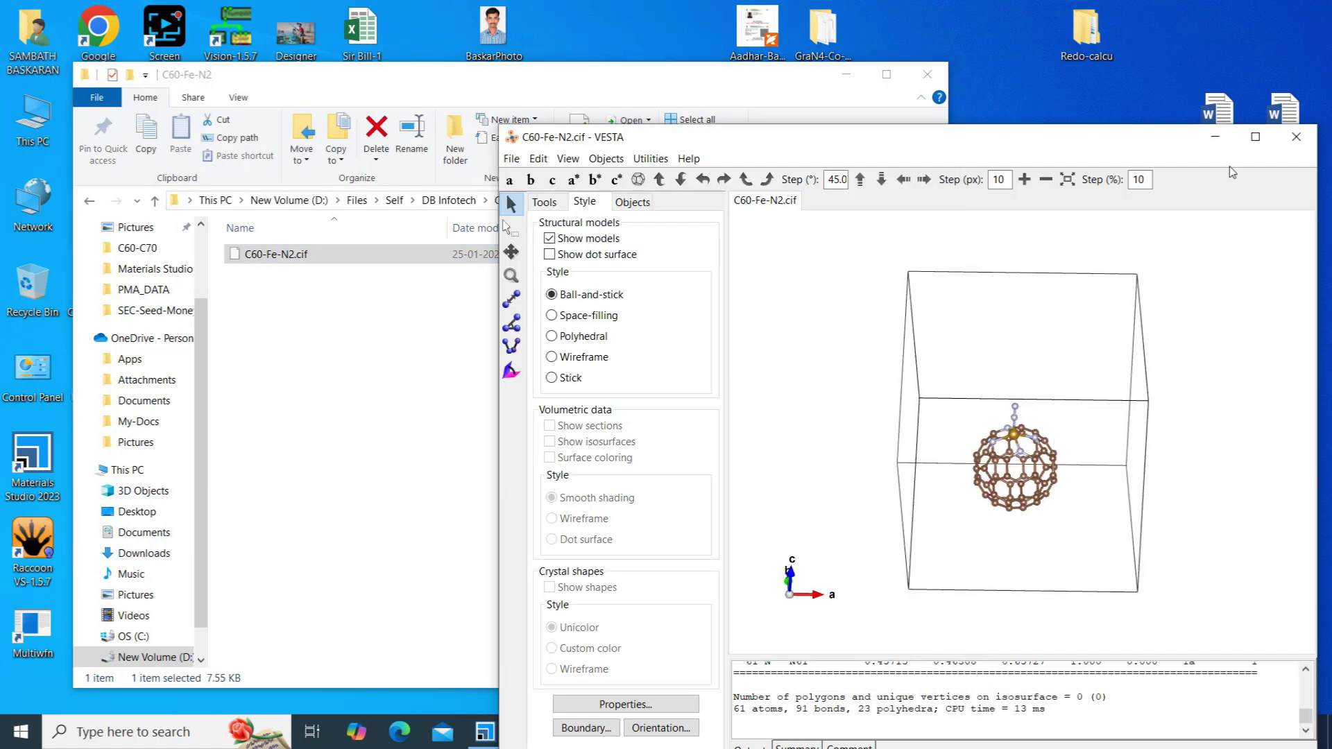
pyautogui.click(1254, 138)
pyautogui.scroll(6, 918, 345)
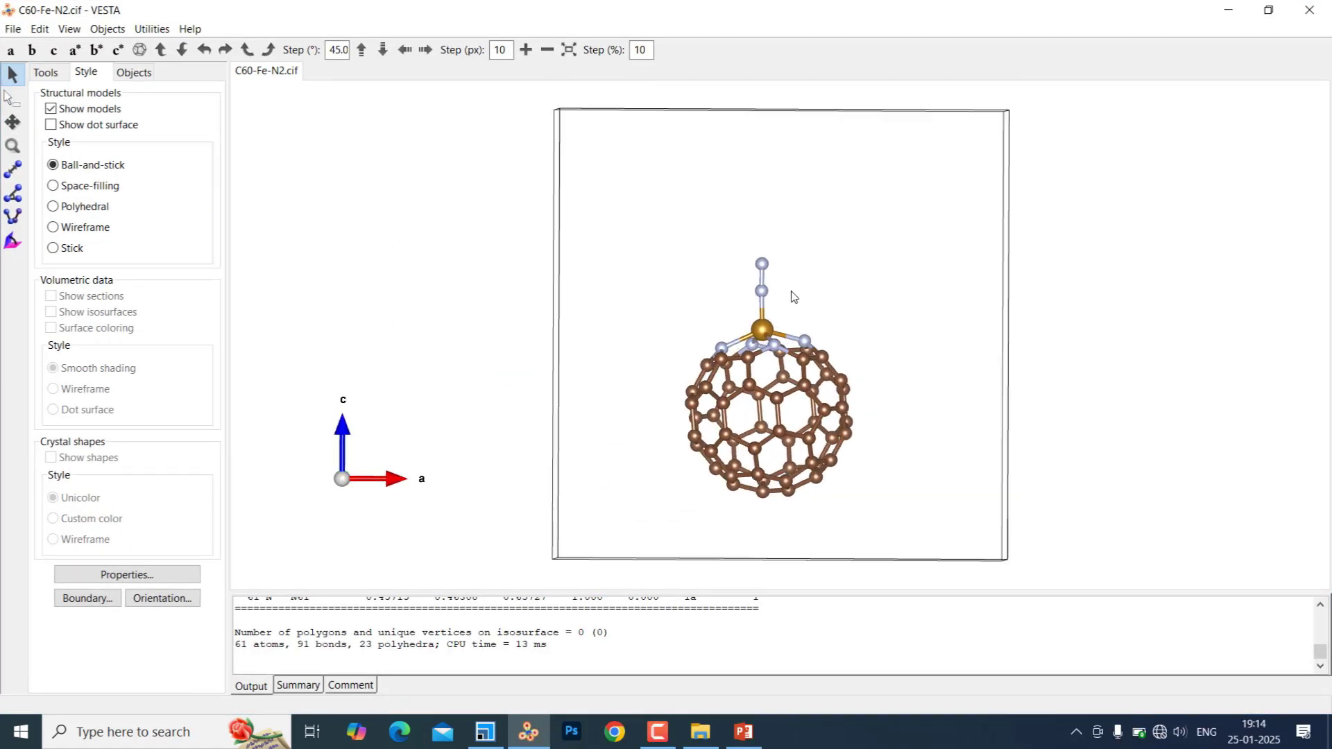
pyautogui.moveTo(794, 297); pyautogui.dragTo(757, 358)
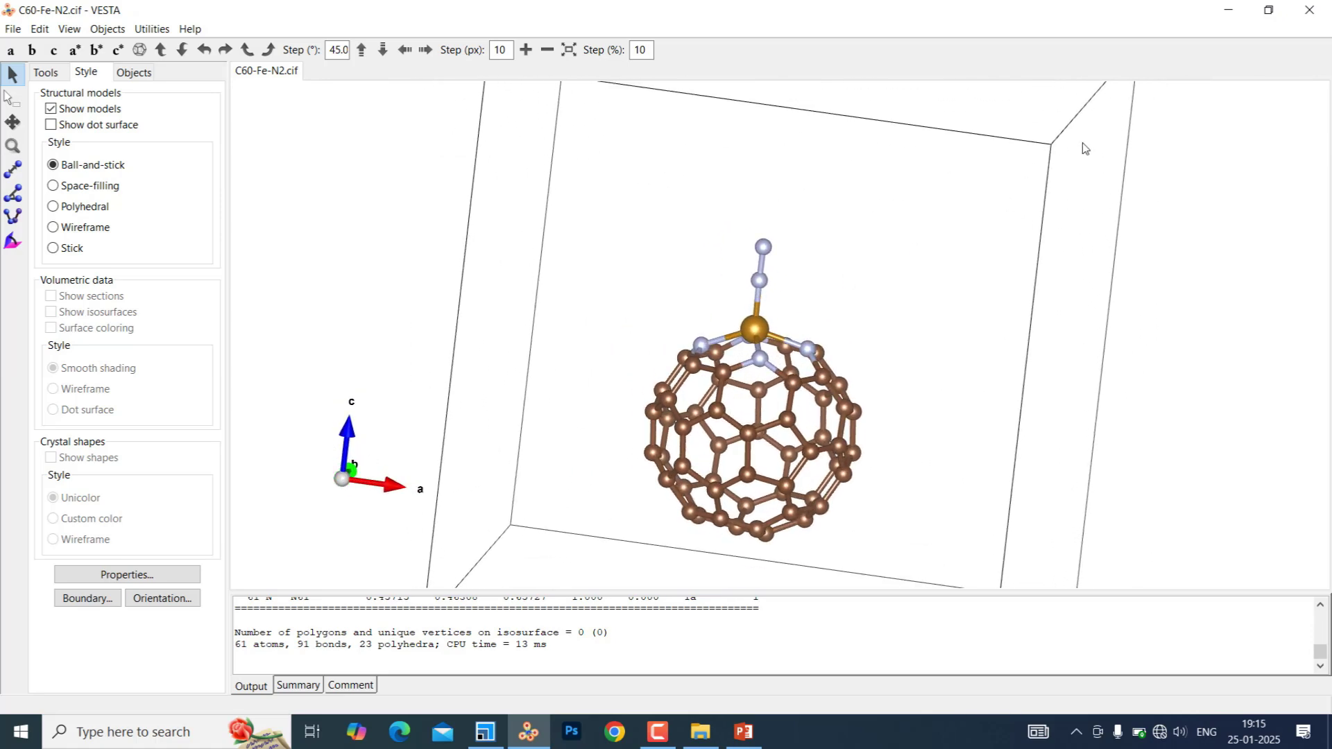
pyautogui.click(1229, 11)
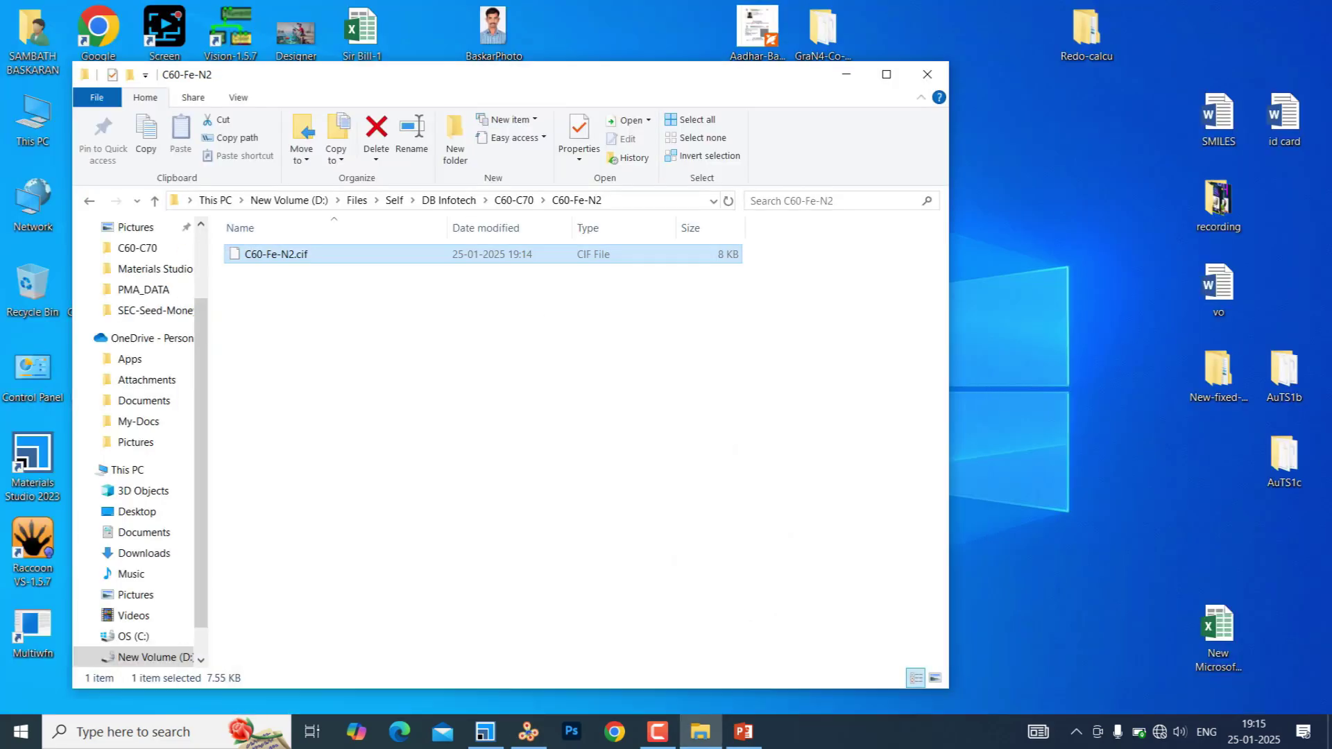